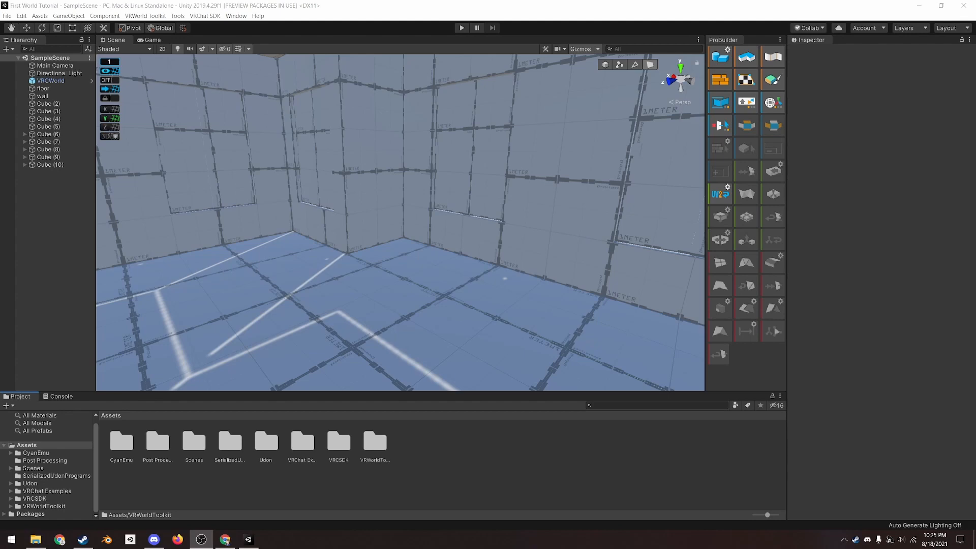
Create a new material in the project's Assets folder
{"action": "right_click", "coordinate": [596, 453]}
{"action": "mouse_move", "coordinate": [661, 253]}
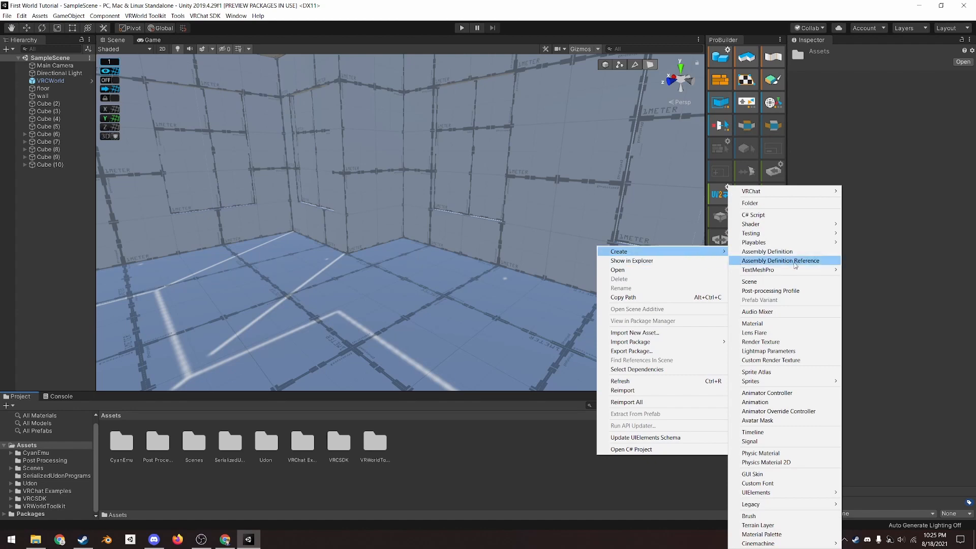
{"action": "left_click", "coordinate": [753, 324]}
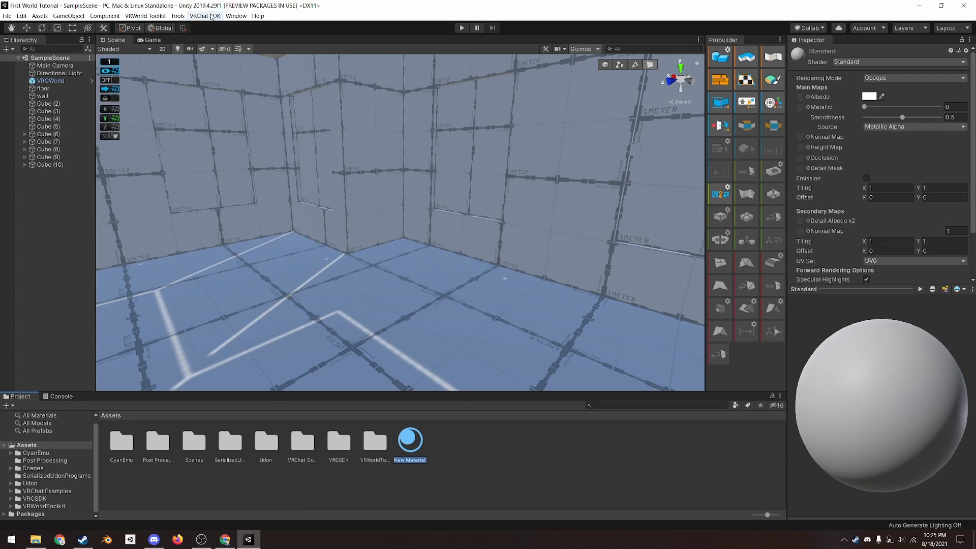
Set up post processing for the scene with VRWorld Toolkit and accept the example profile
{"action": "left_click", "coordinate": [166, 17]}
{"action": "mouse_move", "coordinate": [167, 26]}
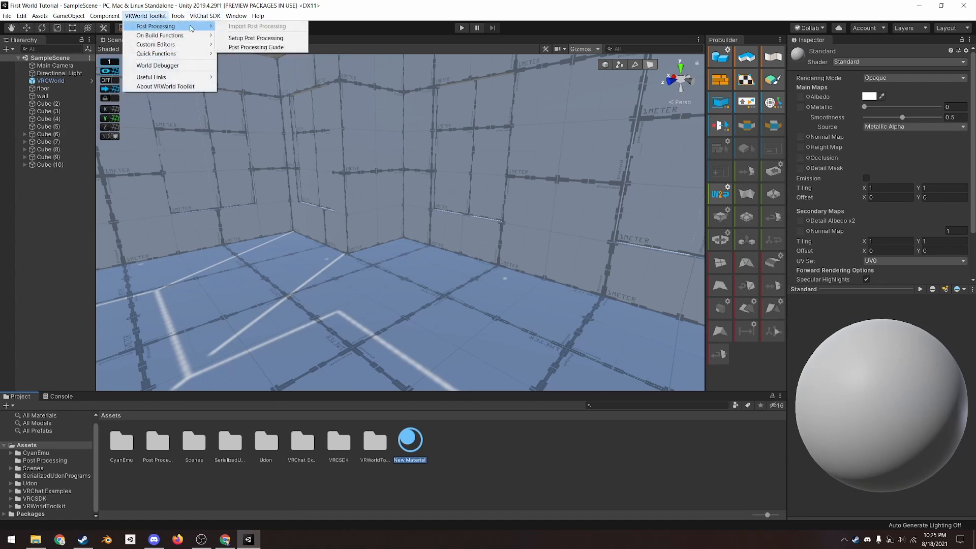
{"action": "left_click", "coordinate": [256, 38]}
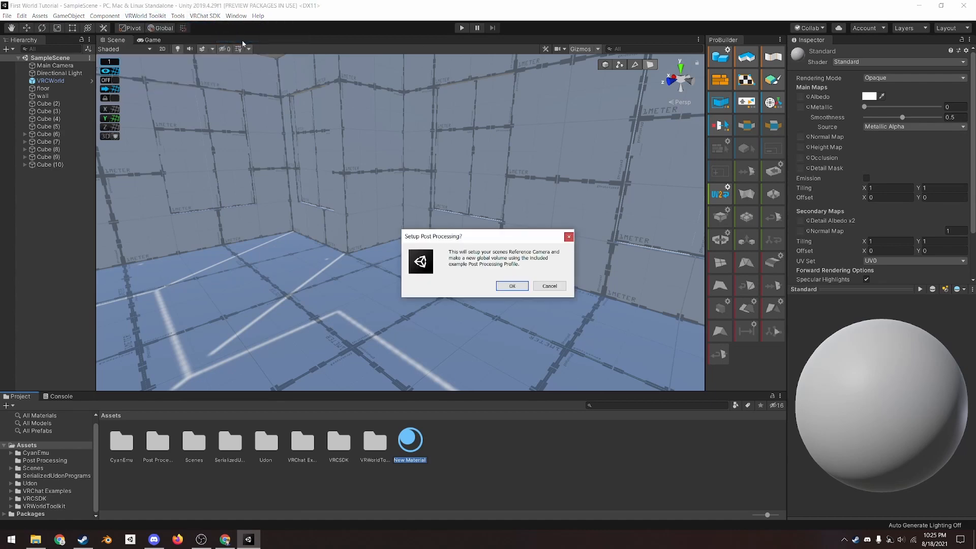
{"action": "left_click", "coordinate": [511, 284]}
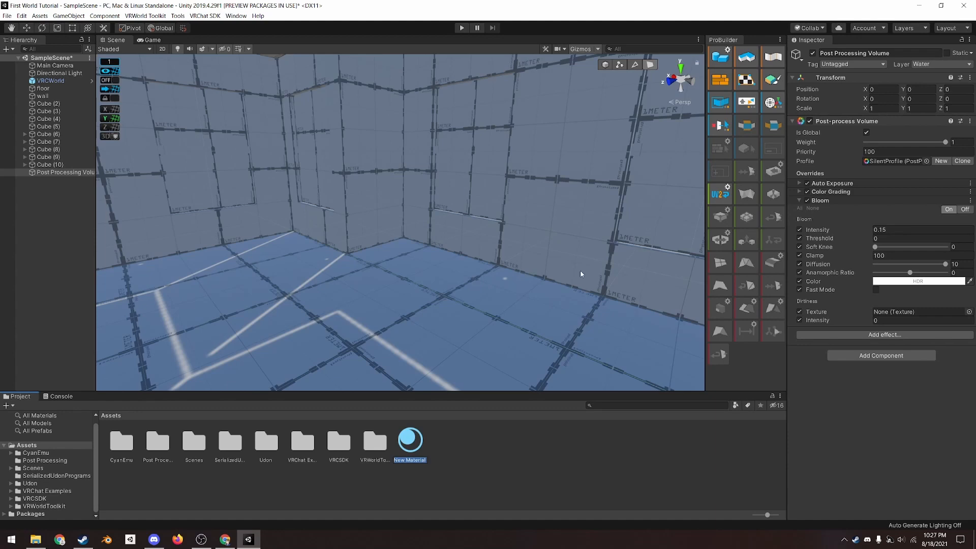
Switch to Chrome, open the Wood Floor 040 page from the ambientCG wood flooring results and check the texture's dimensions
{"action": "left_click", "coordinate": [223, 541]}
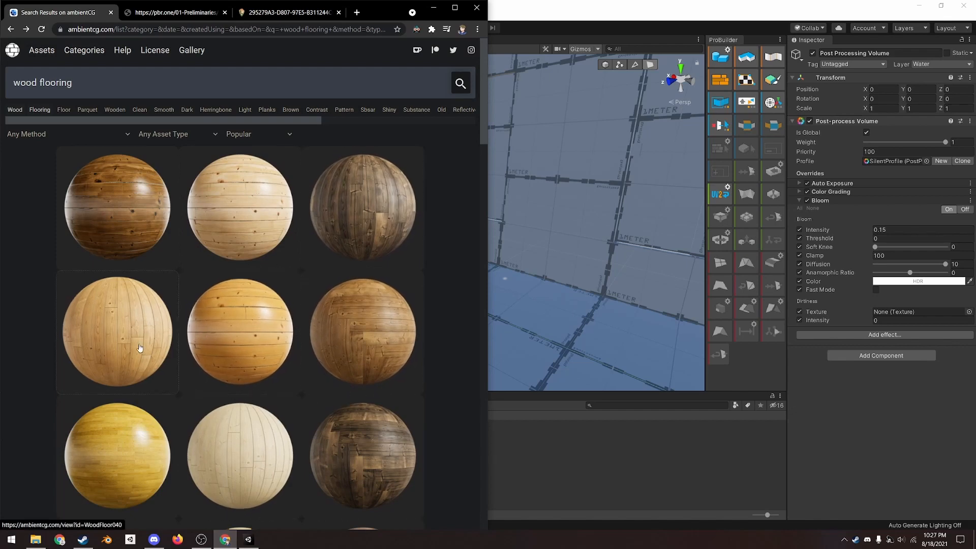
{"action": "left_click", "coordinate": [119, 342]}
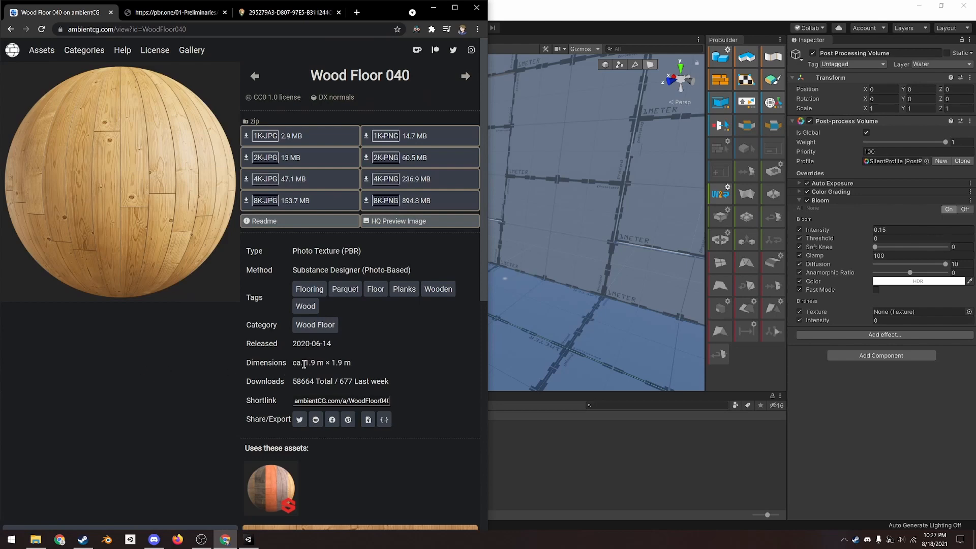
{"action": "left_click_drag", "start_coordinate": [304, 364], "coordinate": [348, 362]}
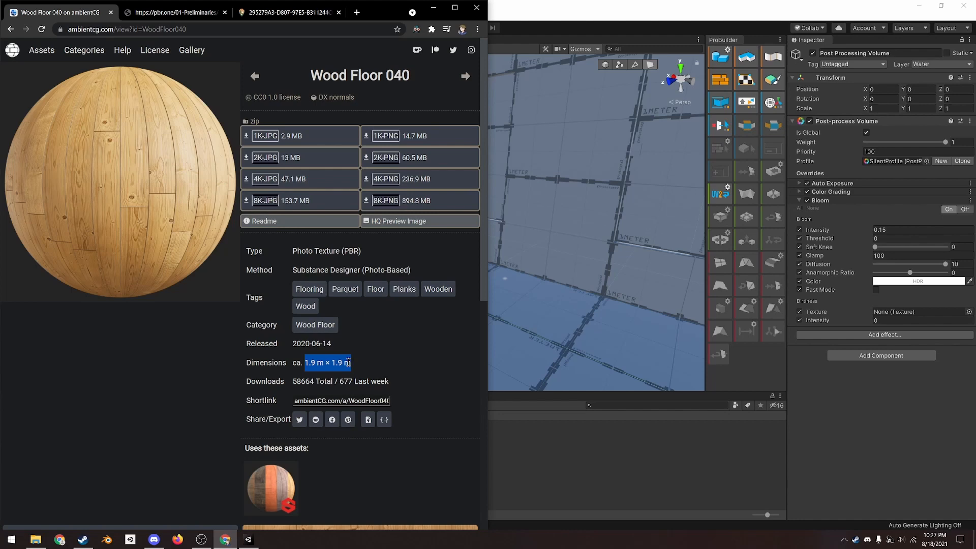
{"action": "left_click_drag", "start_coordinate": [303, 362], "coordinate": [324, 360]}
{"action": "left_click", "coordinate": [325, 361]}
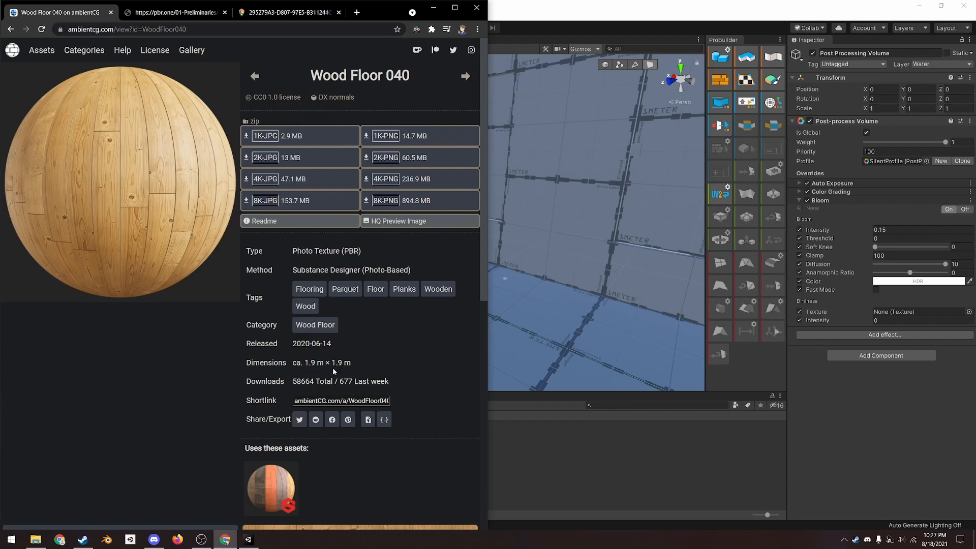
Download the 1K-PNG version of Wood Floor 040 and extract WoodFloor040_1K-PNG.zip from the Downloads folder
{"action": "left_click", "coordinate": [429, 136]}
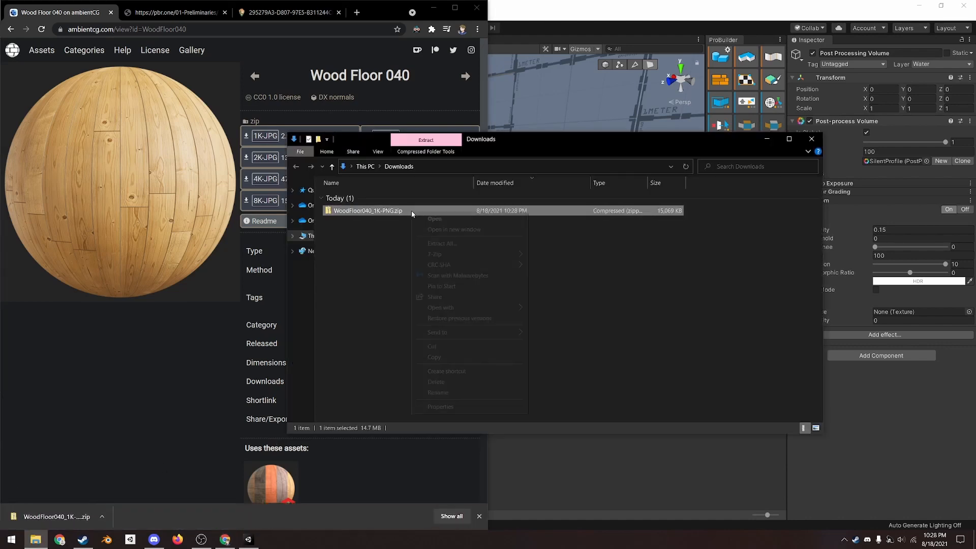
{"action": "right_click", "coordinate": [410, 211]}
{"action": "left_click", "coordinate": [441, 244]}
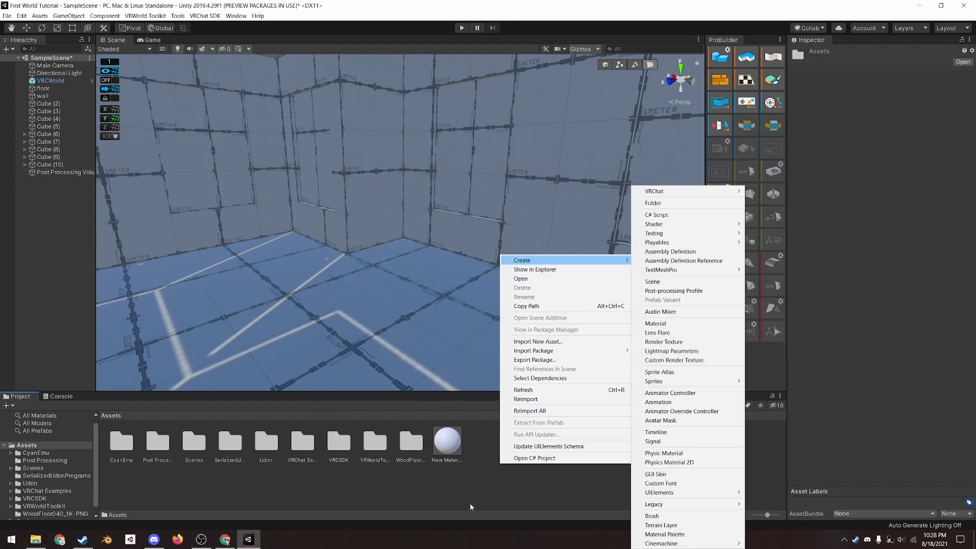
Create a folder named _materials in Unity's Assets and move the WoodFloor040_1K-PNG folder into it
{"action": "left_click", "coordinate": [470, 503]}
{"action": "right_click", "coordinate": [519, 436]}
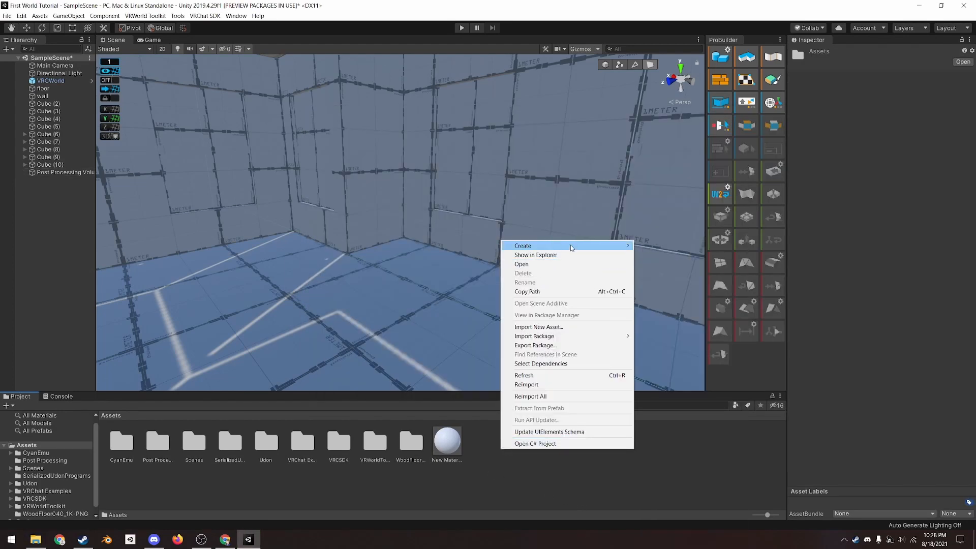
{"action": "mouse_move", "coordinate": [570, 245]}
{"action": "left_click", "coordinate": [654, 203]}
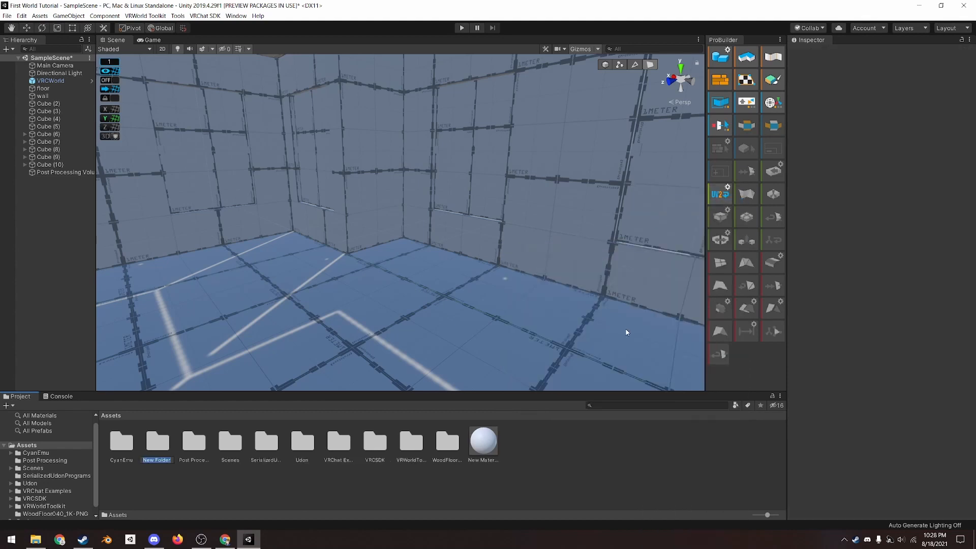
{"action": "type", "text": "_materials"}
{"action": "key", "text": "Return"}
{"action": "left_click_drag", "start_coordinate": [447, 444], "coordinate": [132, 455]}
Open the WoodFloor040_1K-PNG folder inside _materials and apply New Material to the room's floor
{"action": "double_click", "coordinate": [131, 453]}
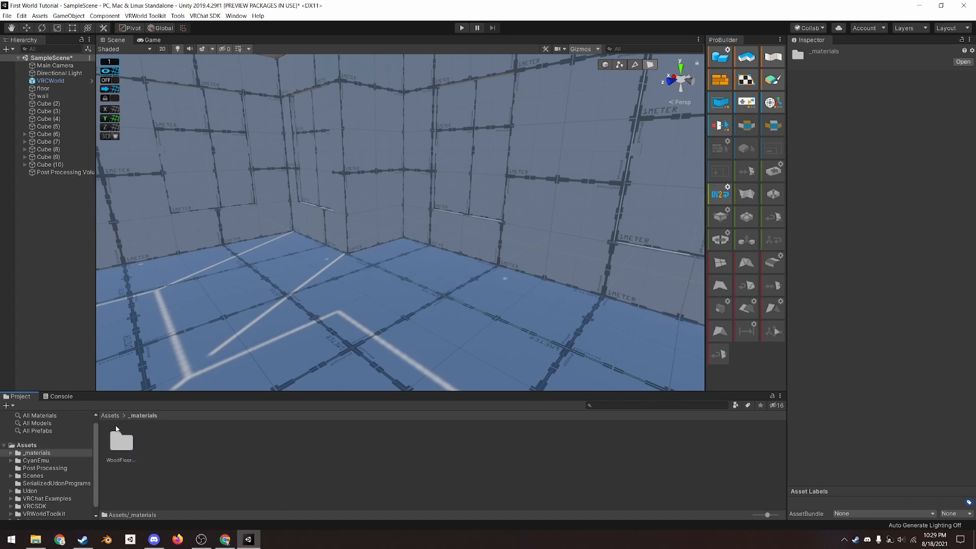
{"action": "double_click", "coordinate": [117, 448]}
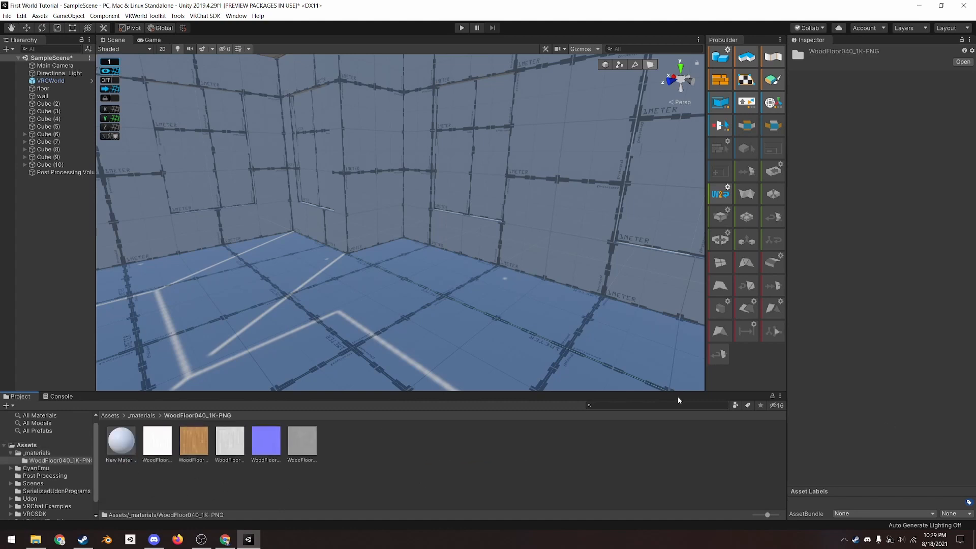
{"action": "left_click_drag", "start_coordinate": [120, 445], "coordinate": [395, 297]}
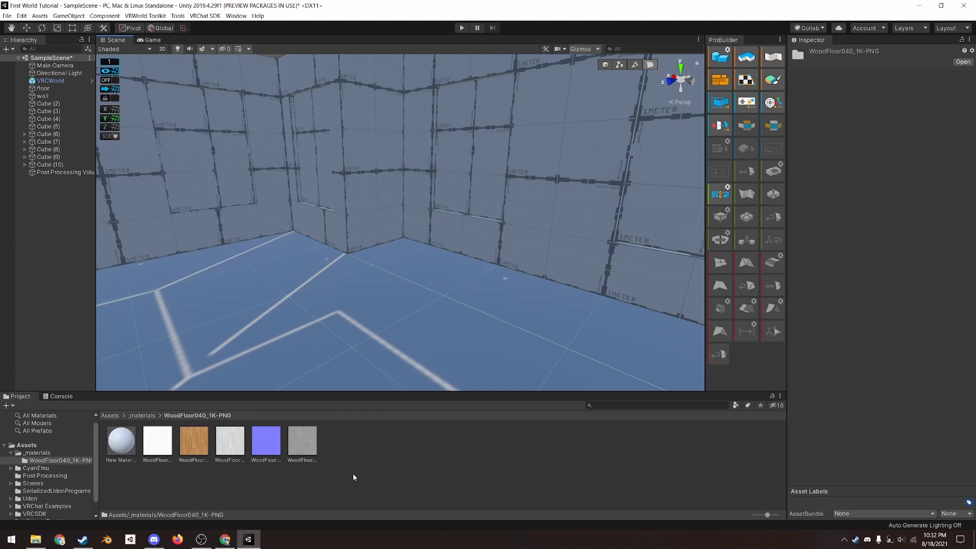
Try red and blue as the albedo colour of New Material
{"action": "left_click", "coordinate": [121, 440]}
{"action": "left_click", "coordinate": [869, 96]}
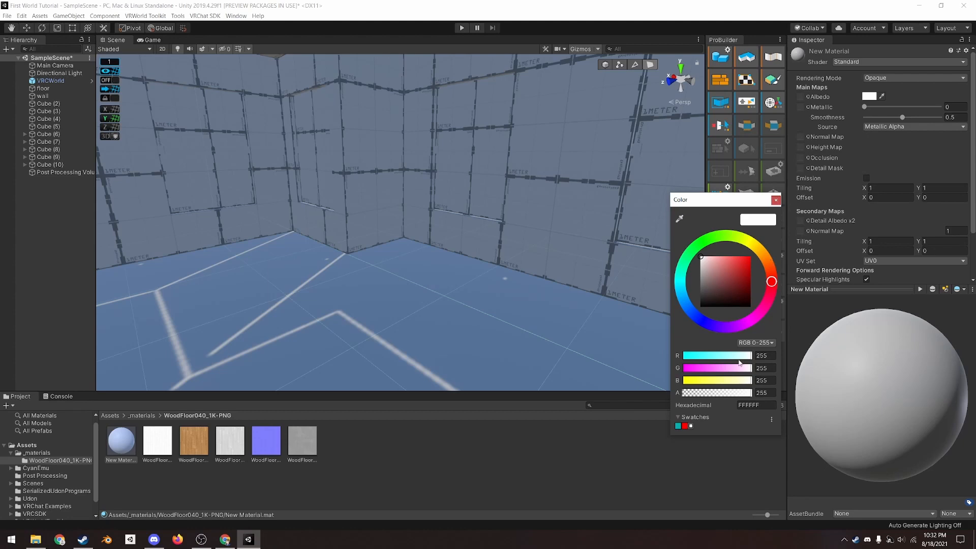
{"action": "left_click_drag", "start_coordinate": [740, 359], "coordinate": [761, 351]}
{"action": "left_click_drag", "start_coordinate": [687, 368], "coordinate": [758, 380]}
{"action": "mouse_move", "coordinate": [745, 300]}
{"action": "left_mouse_down"}
{"action": "mouse_move", "coordinate": [700, 295]}
{"action": "mouse_move", "coordinate": [669, 246]}
{"action": "mouse_move", "coordinate": [769, 237]}
{"action": "mouse_move", "coordinate": [676, 225]}
{"action": "mouse_move", "coordinate": [765, 224]}
{"action": "left_mouse_up"}
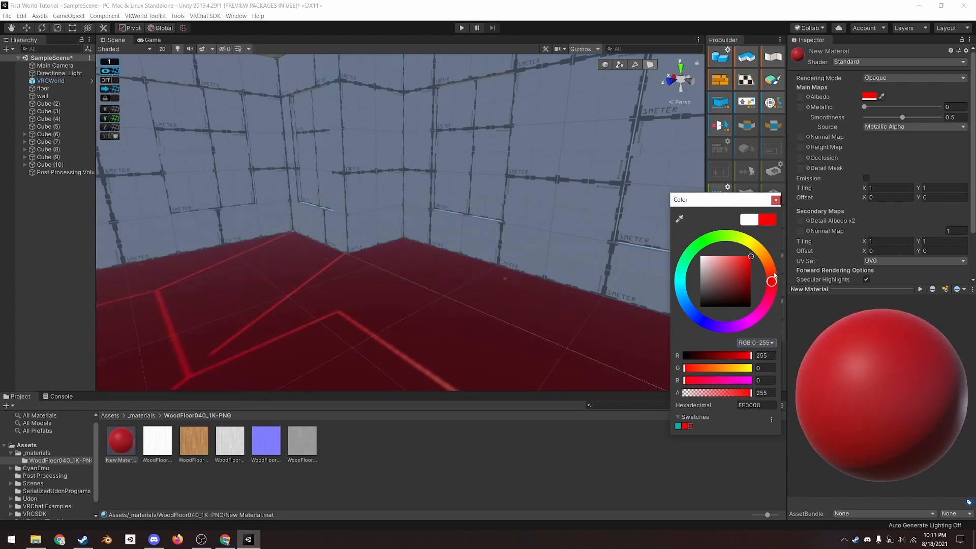
{"action": "mouse_move", "coordinate": [770, 281]}
{"action": "left_mouse_down"}
{"action": "mouse_move", "coordinate": [760, 316]}
{"action": "mouse_move", "coordinate": [687, 309]}
{"action": "mouse_move", "coordinate": [702, 242]}
{"action": "mouse_move", "coordinate": [764, 258]}
{"action": "mouse_move", "coordinate": [769, 281]}
{"action": "left_mouse_up"}
{"action": "mouse_move", "coordinate": [750, 257]}
{"action": "left_mouse_down"}
{"action": "mouse_move", "coordinate": [701, 255]}
{"action": "mouse_move", "coordinate": [749, 243]}
{"action": "mouse_move", "coordinate": [687, 232]}
{"action": "mouse_move", "coordinate": [762, 233]}
{"action": "left_mouse_up"}
{"action": "mouse_move", "coordinate": [772, 280]}
{"action": "left_mouse_down"}
{"action": "mouse_move", "coordinate": [754, 243]}
{"action": "mouse_move", "coordinate": [693, 254]}
{"action": "mouse_move", "coordinate": [681, 284]}
{"action": "mouse_move", "coordinate": [690, 319]}
{"action": "left_mouse_up"}
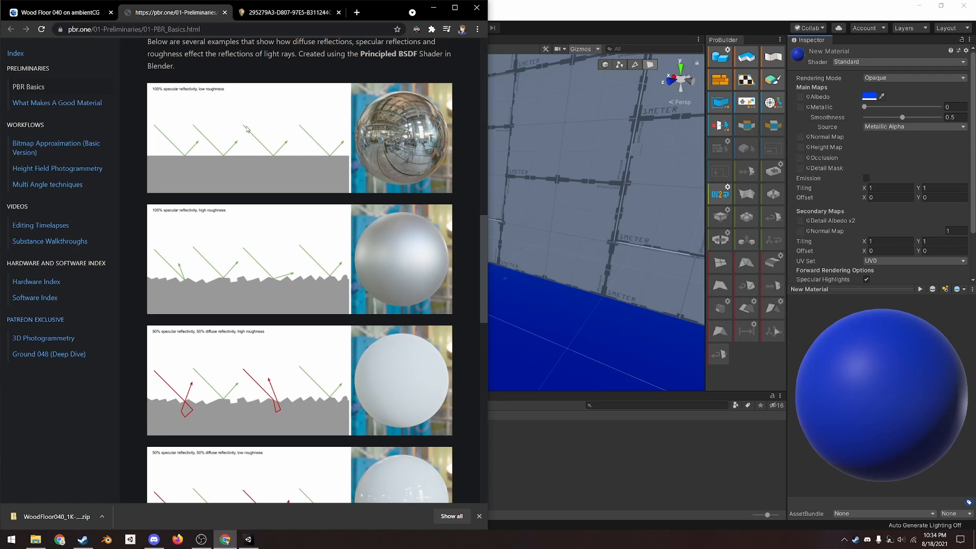
Review the PBR Basics reflection examples and try the Standard (Specular setup) shader with smoothness 0 on New Material
{"action": "scroll", "coordinate": [188, 313], "scroll_direction": "down", "scroll_amount": 6}
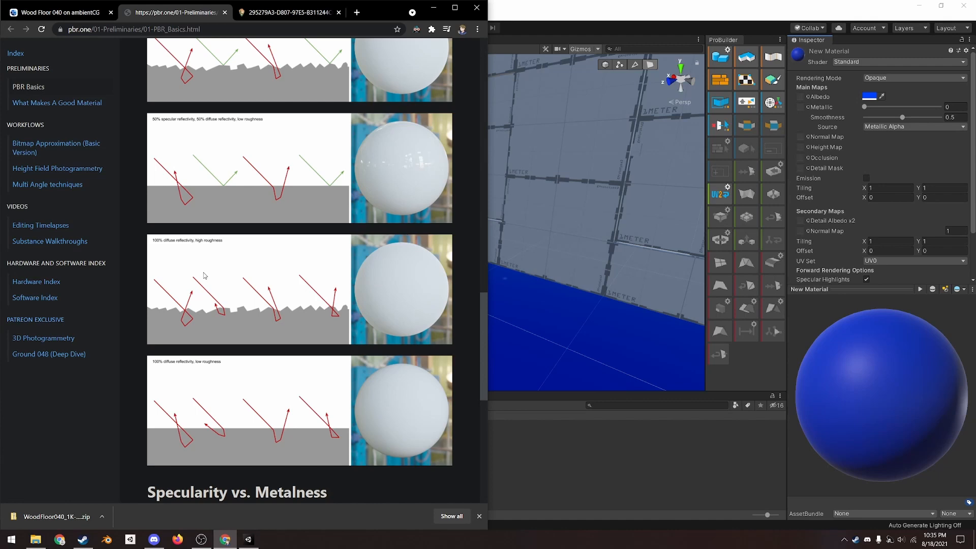
{"action": "left_click", "coordinate": [860, 64]}
{"action": "left_click", "coordinate": [861, 63]}
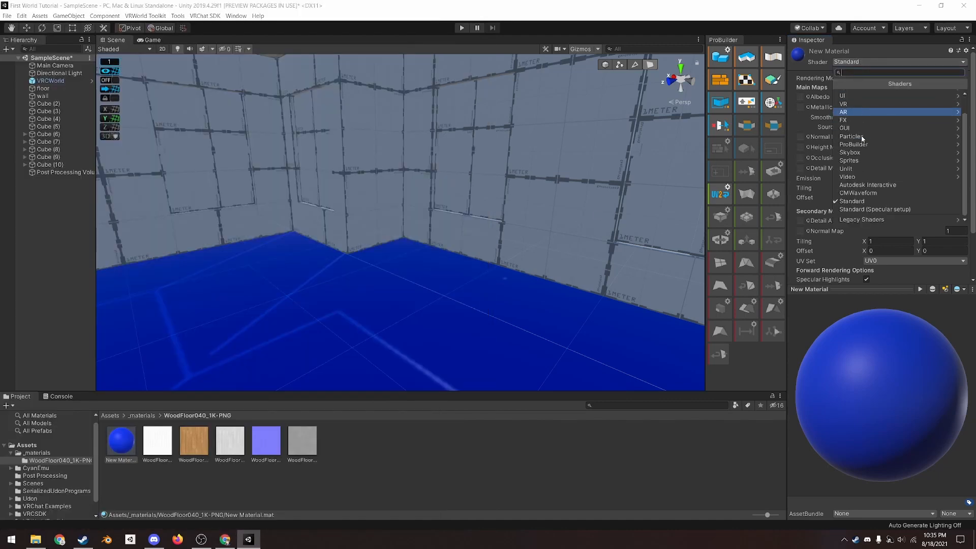
{"action": "left_click", "coordinate": [882, 209]}
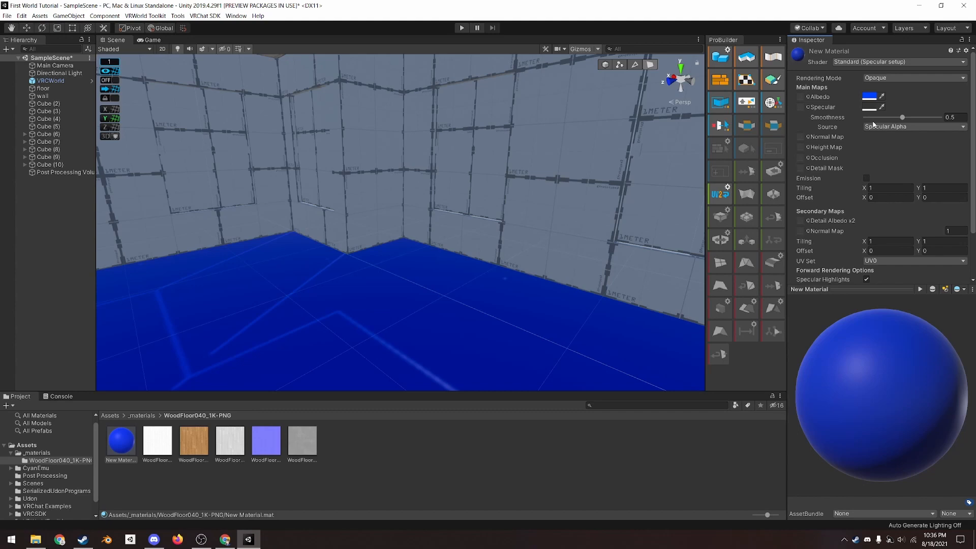
{"action": "left_click_drag", "start_coordinate": [900, 118], "coordinate": [858, 127]}
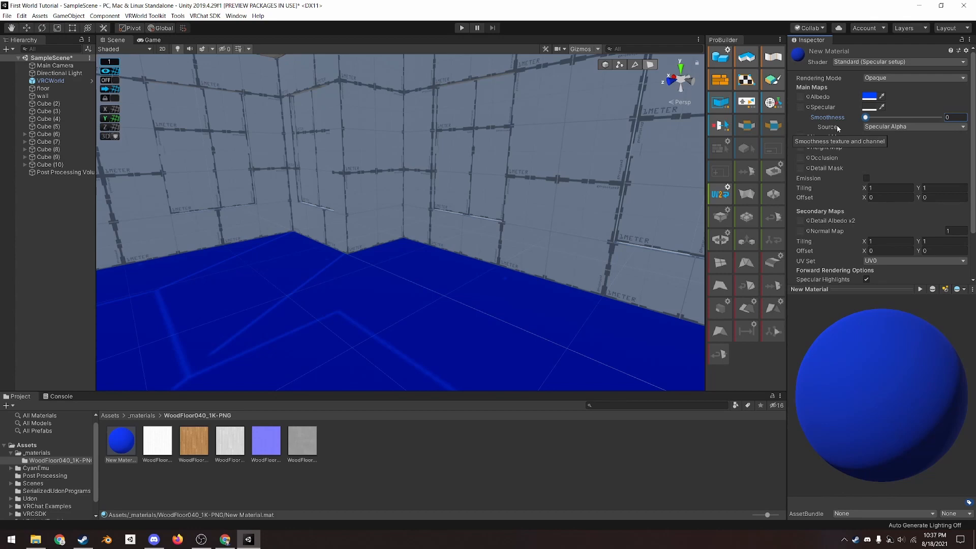
Examine the mountain lake photo in Chrome as a reflection reference and compare it with the material's preview sphere in Unity
{"action": "left_click", "coordinate": [225, 539]}
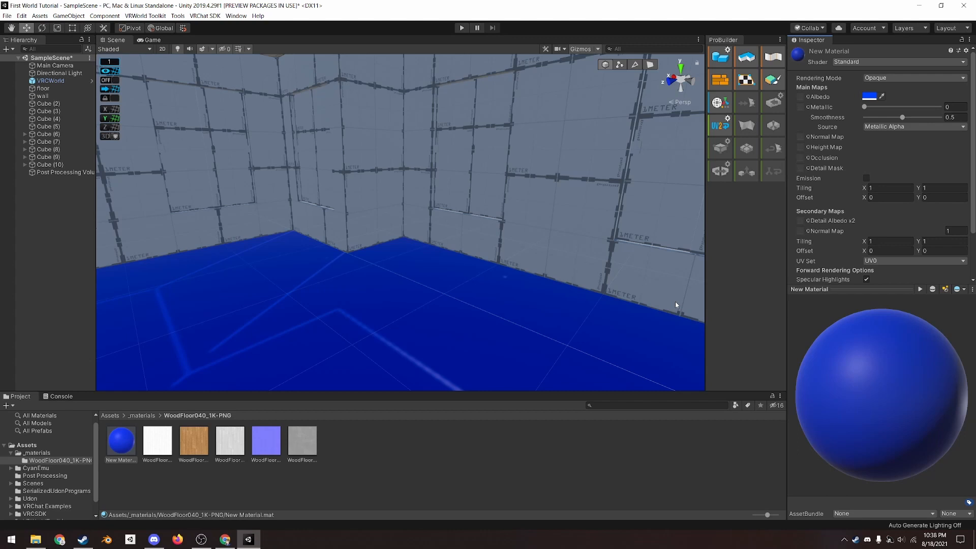
{"action": "right_click_drag", "start_coordinate": [599, 293], "coordinate": [573, 273]}
{"action": "key", "text": "alt+Tab"}
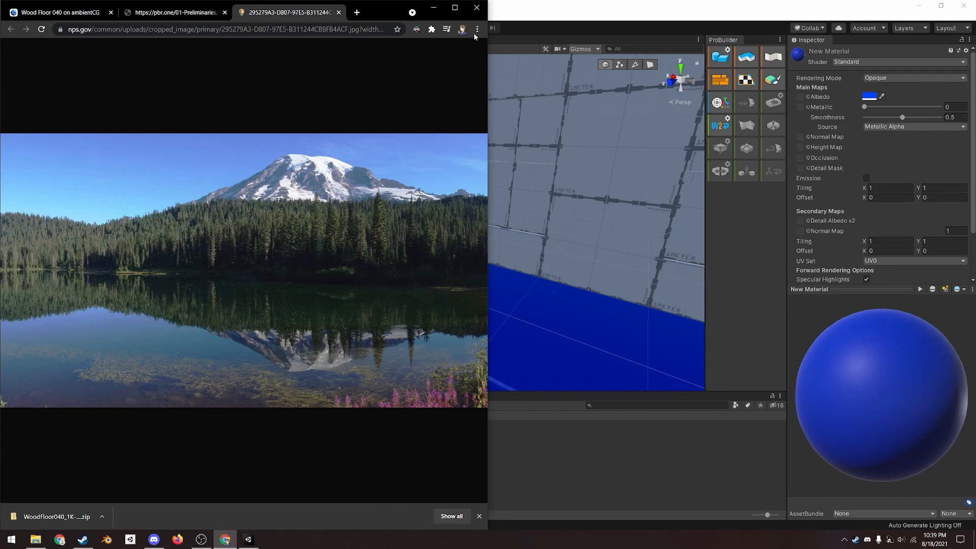
{"action": "left_click", "coordinate": [454, 7]}
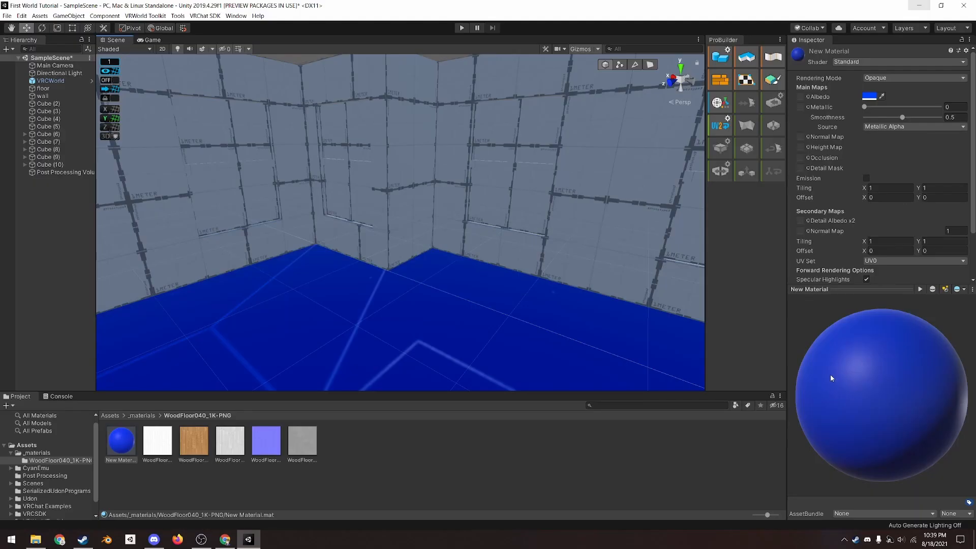
{"action": "mouse_move", "coordinate": [831, 375]}
{"action": "left_mouse_down"}
{"action": "mouse_move", "coordinate": [864, 370]}
{"action": "mouse_move", "coordinate": [835, 371]}
{"action": "mouse_move", "coordinate": [842, 381]}
{"action": "left_mouse_up"}
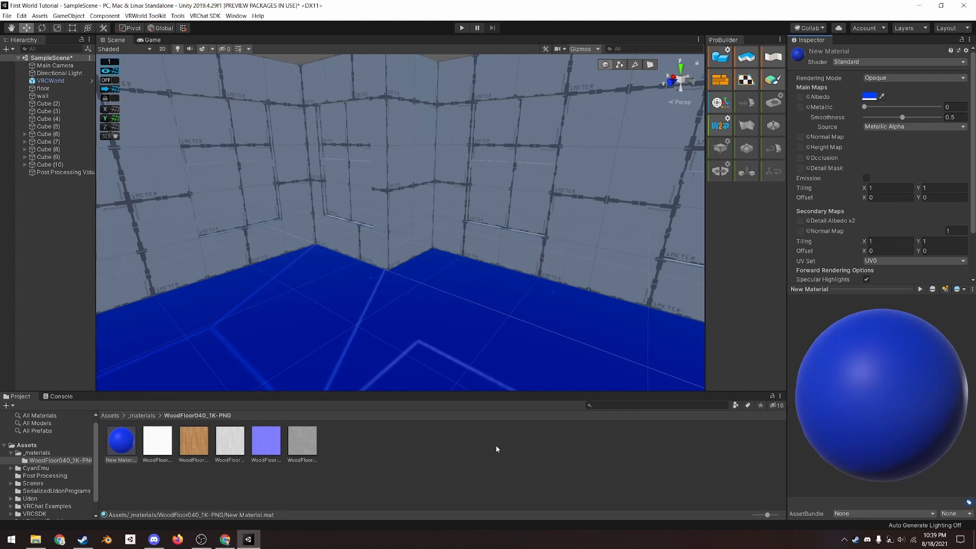
Assign the brown wood colour texture to New Material's albedo map and set the albedo tint to white, FFFFFF
{"action": "left_click_drag", "start_coordinate": [194, 441], "coordinate": [802, 99]}
{"action": "left_click", "coordinate": [869, 96]}
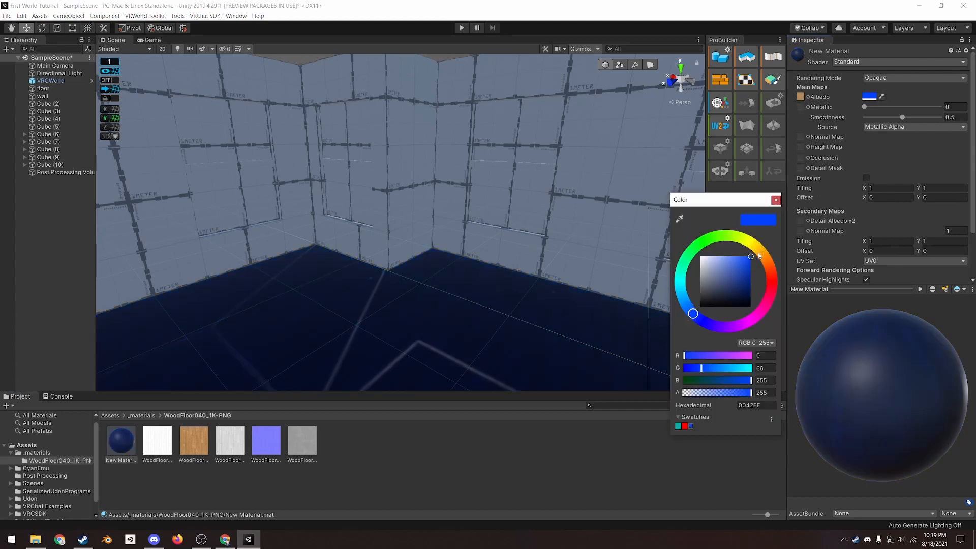
{"action": "left_click_drag", "start_coordinate": [740, 269], "coordinate": [694, 254]}
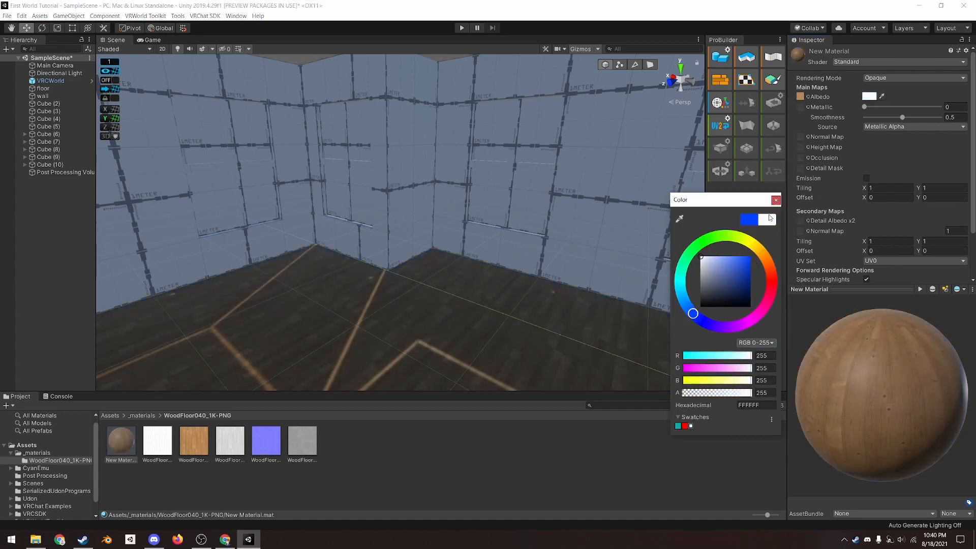
{"action": "left_click", "coordinate": [775, 200]}
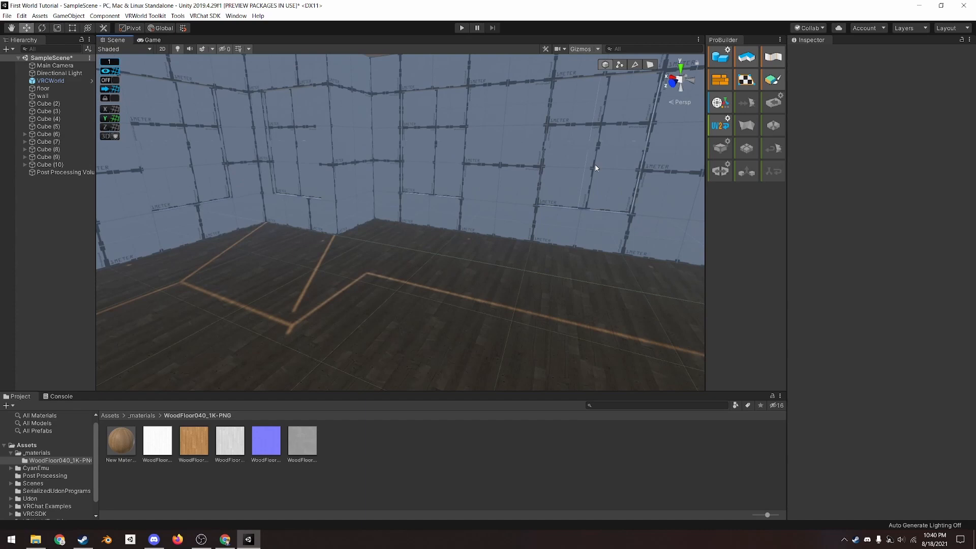
Deactivate the window blocks Cube (6), Cube (7) and Cube (8) to let light into the room
{"action": "left_click", "coordinate": [595, 166]}
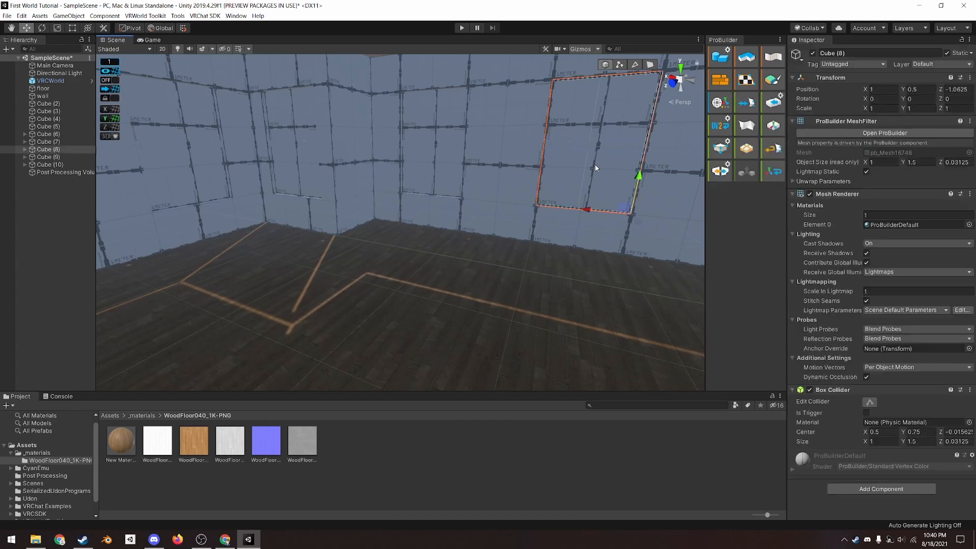
{"action": "left_click", "coordinate": [812, 53]}
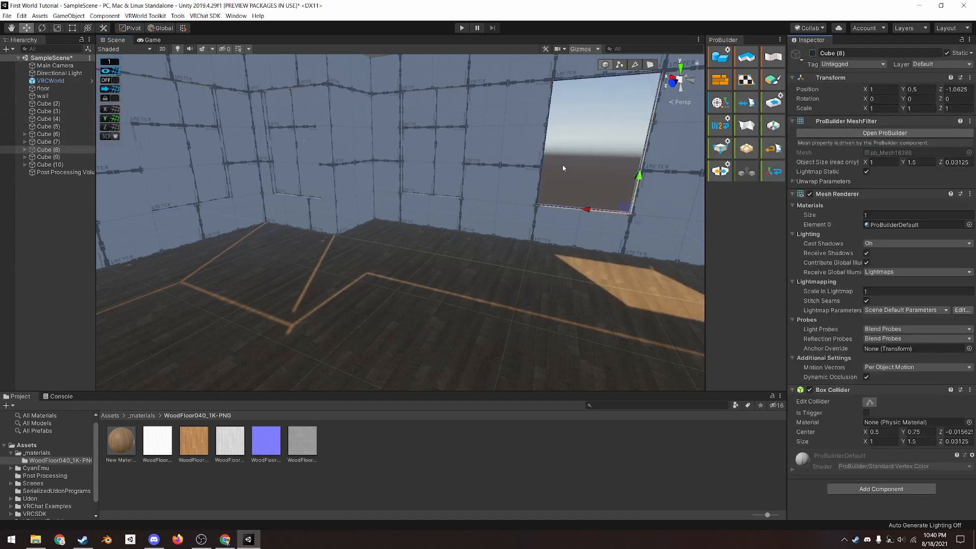
{"action": "left_click", "coordinate": [48, 142]}
{"action": "left_click", "coordinate": [812, 53]}
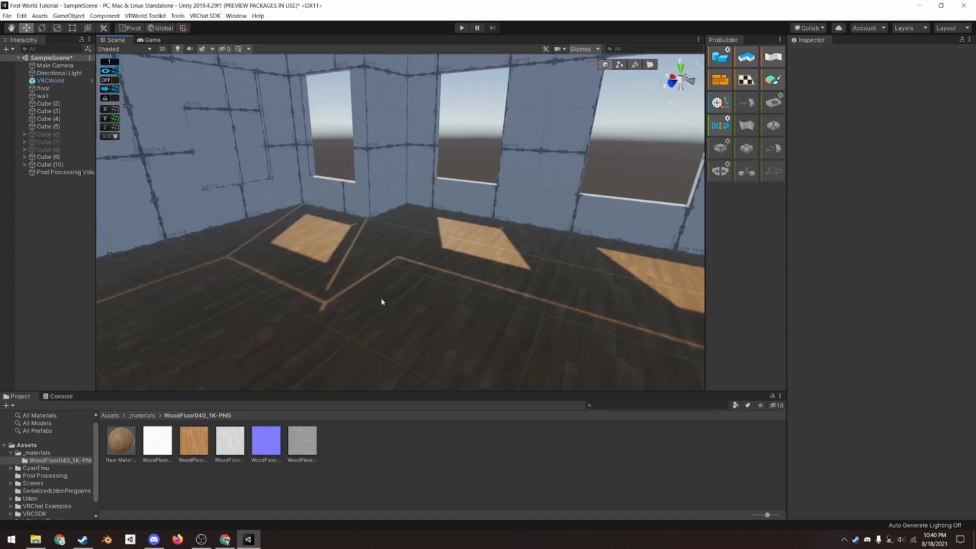
Add a 3D capsule to the scene as a scale reference beside the sunlit floor patches
{"action": "right_click_drag", "start_coordinate": [383, 344], "coordinate": [407, 344]}
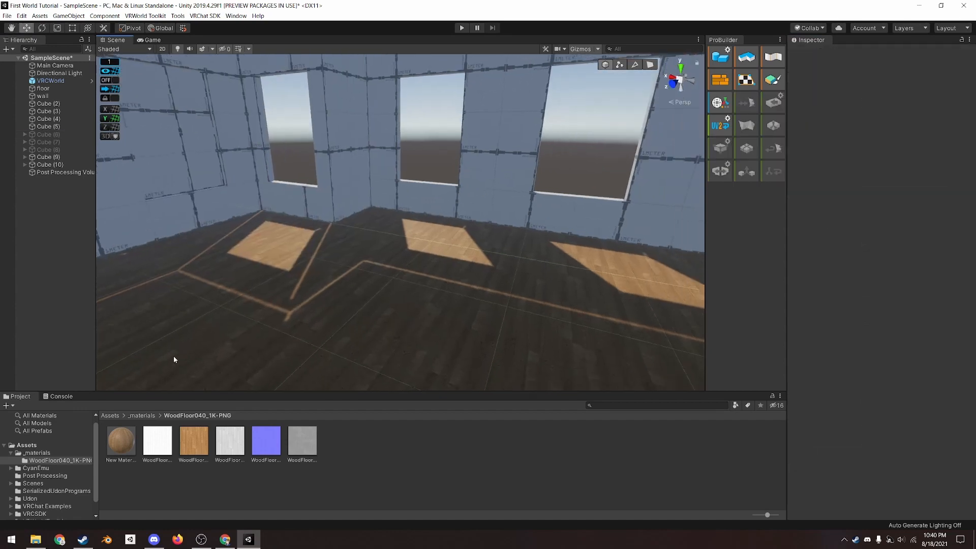
{"action": "right_click", "coordinate": [24, 273]}
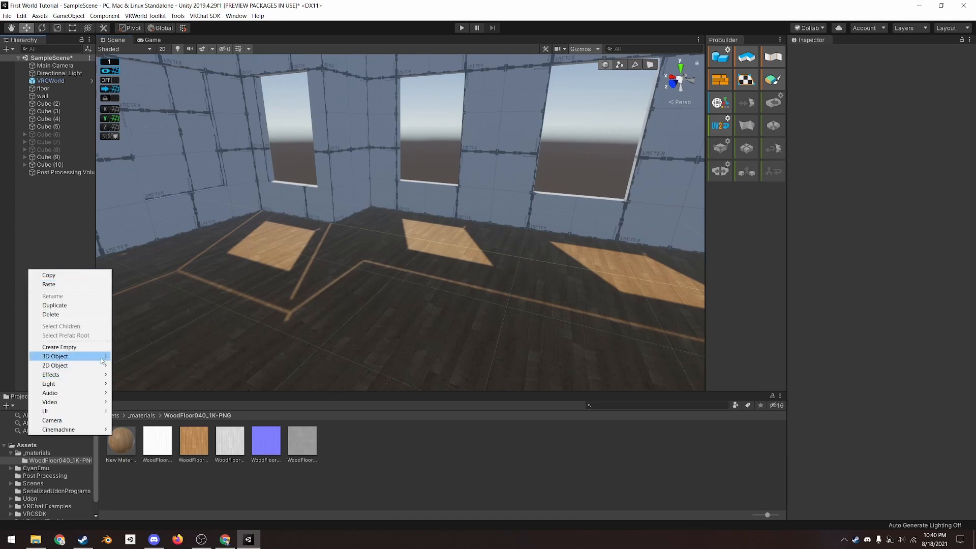
{"action": "mouse_move", "coordinate": [101, 358]}
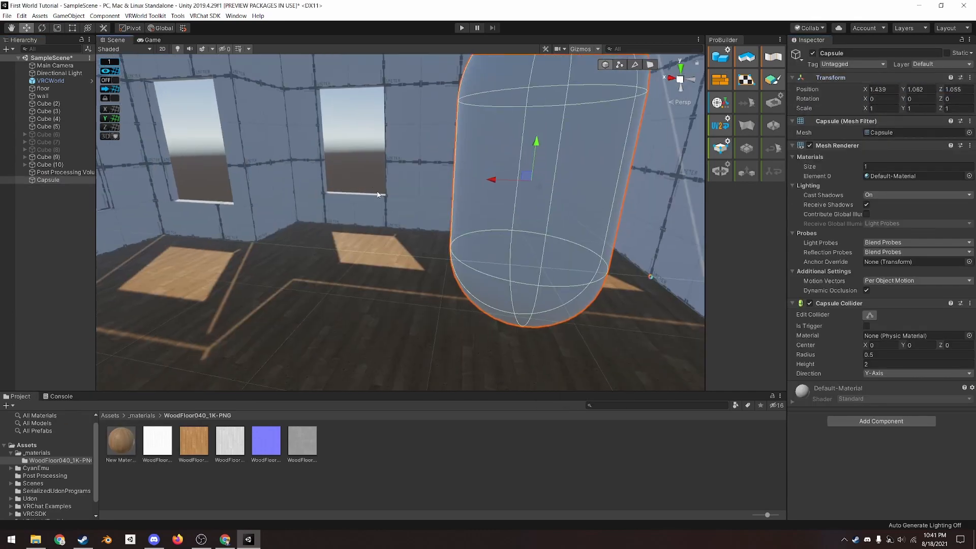
{"action": "middle_click_drag", "start_coordinate": [424, 315], "coordinate": [429, 285]}
{"action": "right_click_drag", "start_coordinate": [429, 285], "coordinate": [405, 310]}
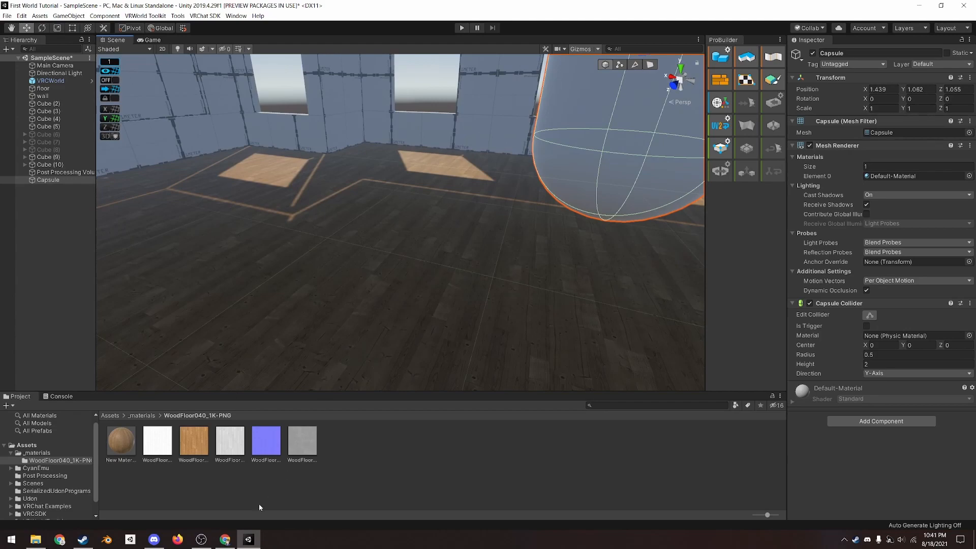
Check the Wood Floor 040 texture's dimensions in Chrome and divide 1 by 1.9 in Calculator
{"action": "left_click", "coordinate": [225, 538]}
{"action": "left_click", "coordinate": [76, 7]}
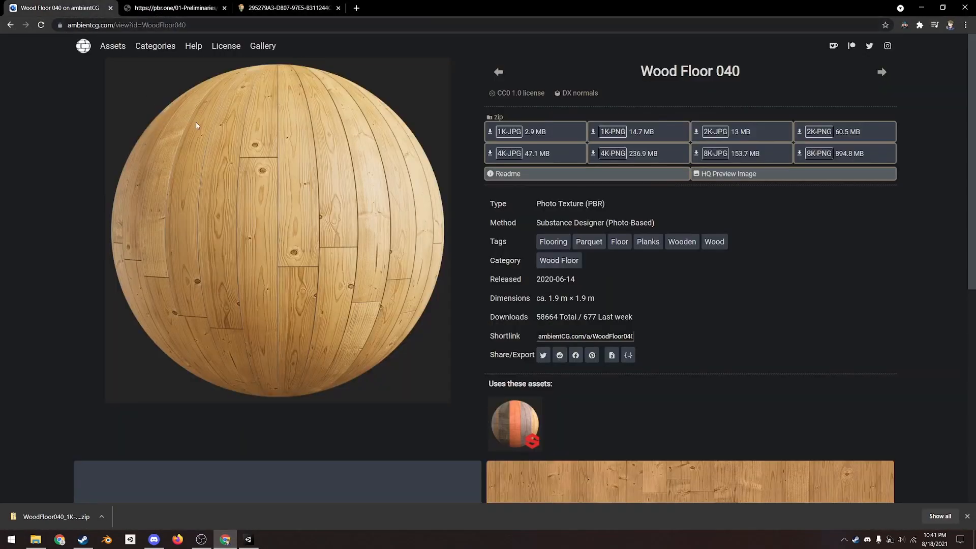
{"action": "left_click", "coordinate": [195, 5]}
{"action": "left_click", "coordinate": [77, 7]}
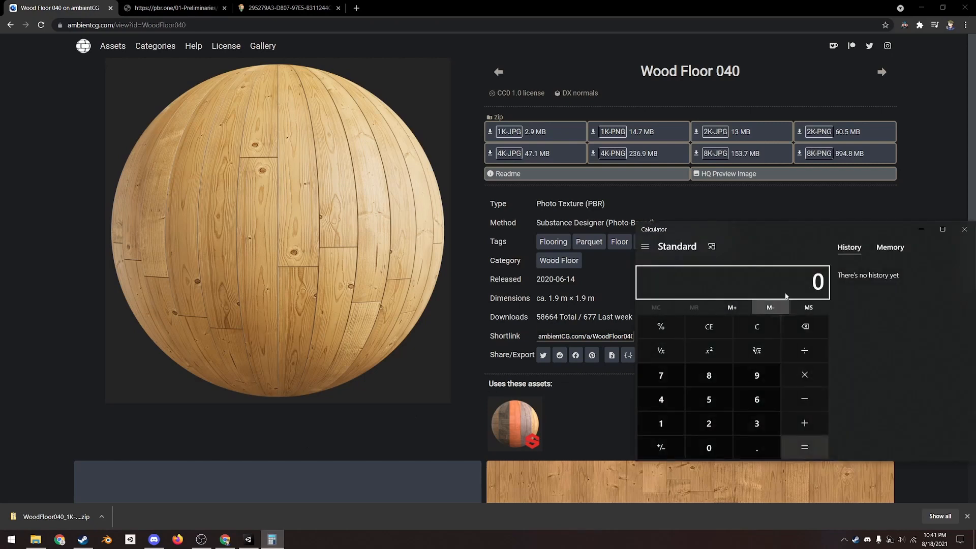
{"action": "left_click_drag", "start_coordinate": [805, 227], "coordinate": [764, 217]}
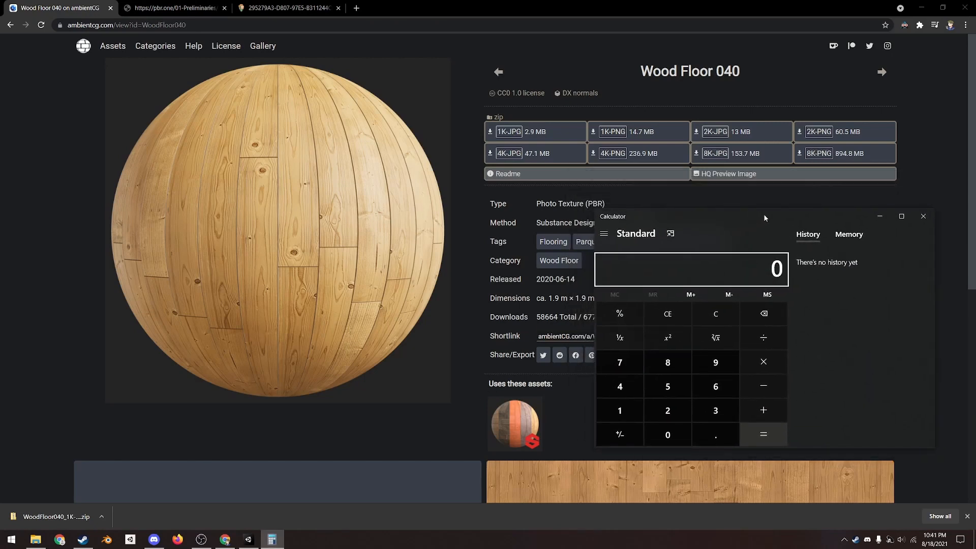
{"action": "type", "text": "1"}
{"action": "type", "text": ".9"}
{"action": "key", "text": "Return"}
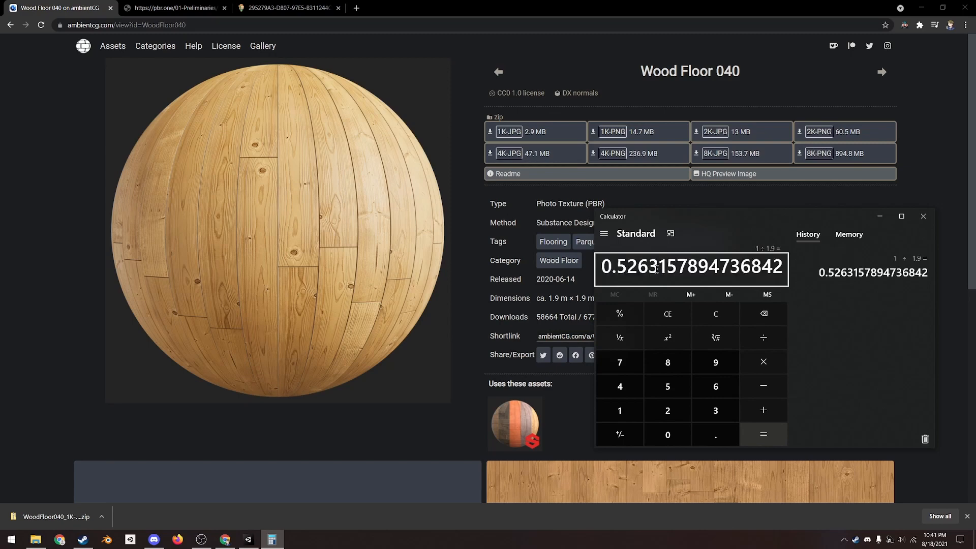
Copy the division result from Calculator
{"action": "double_click", "coordinate": [659, 267]}
{"action": "right_click", "coordinate": [628, 270]}
{"action": "left_click", "coordinate": [642, 276]}
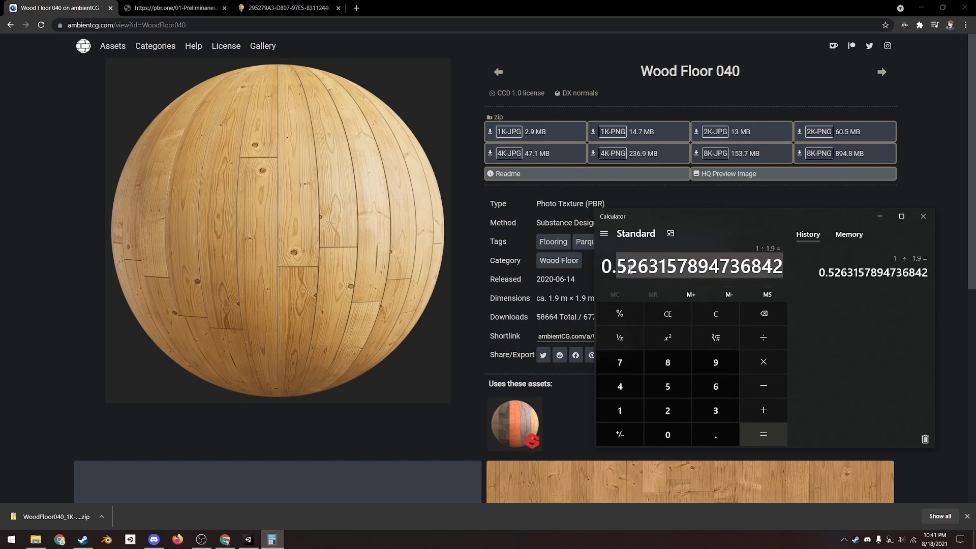
{"action": "right_click", "coordinate": [632, 270]}
{"action": "left_click", "coordinate": [659, 289]}
{"action": "right_click", "coordinate": [635, 269]}
{"action": "left_click", "coordinate": [643, 274]}
{"action": "right_click", "coordinate": [639, 273]}
{"action": "left_click", "coordinate": [651, 280]}
Back in Unity, set New Material's main map tiling X and Y to 0.5263158 and inspect the plank scale
{"action": "left_click", "coordinate": [249, 539]}
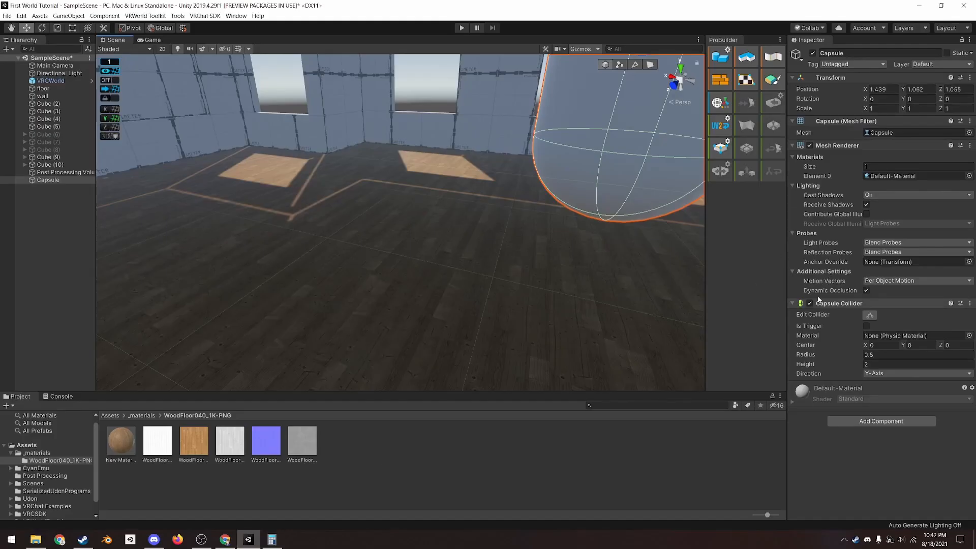
{"action": "left_click", "coordinate": [599, 311]}
{"action": "left_click", "coordinate": [114, 446]}
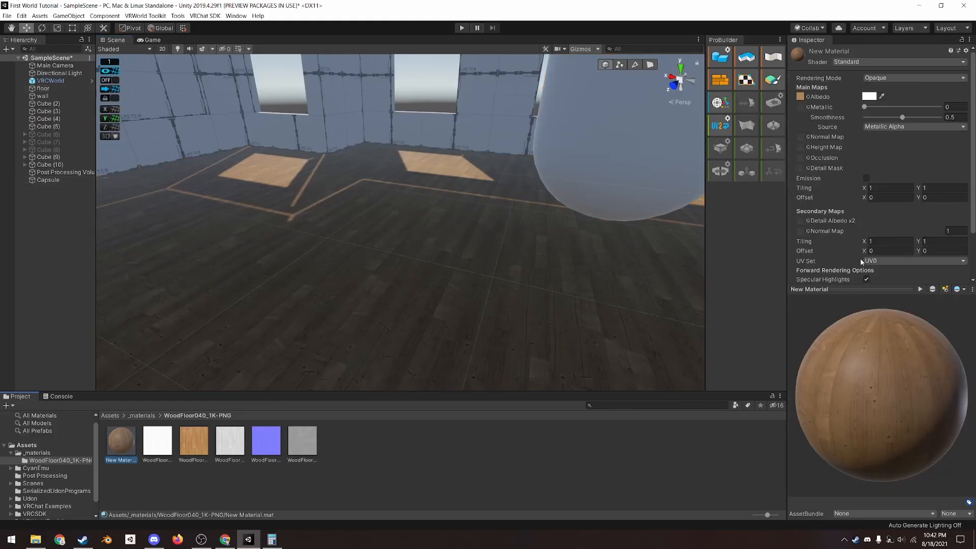
{"action": "left_click", "coordinate": [877, 188]}
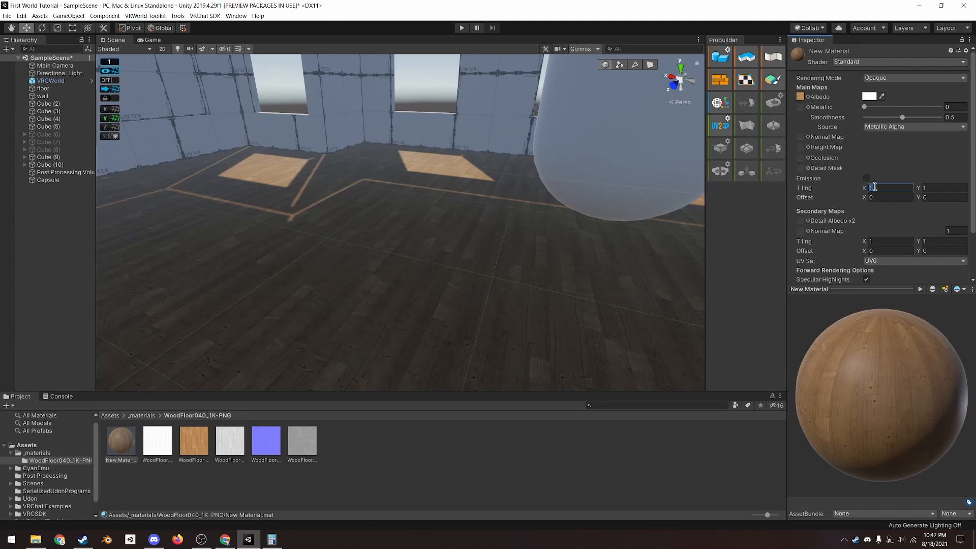
{"action": "key", "text": "ctrl+v"}
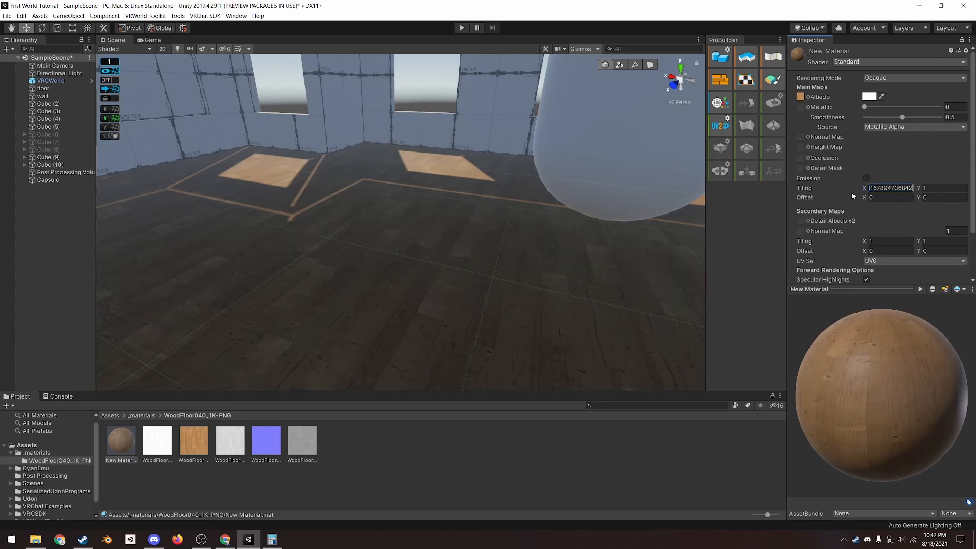
{"action": "key", "text": "Tab"}
{"action": "key", "text": "ctrl+v"}
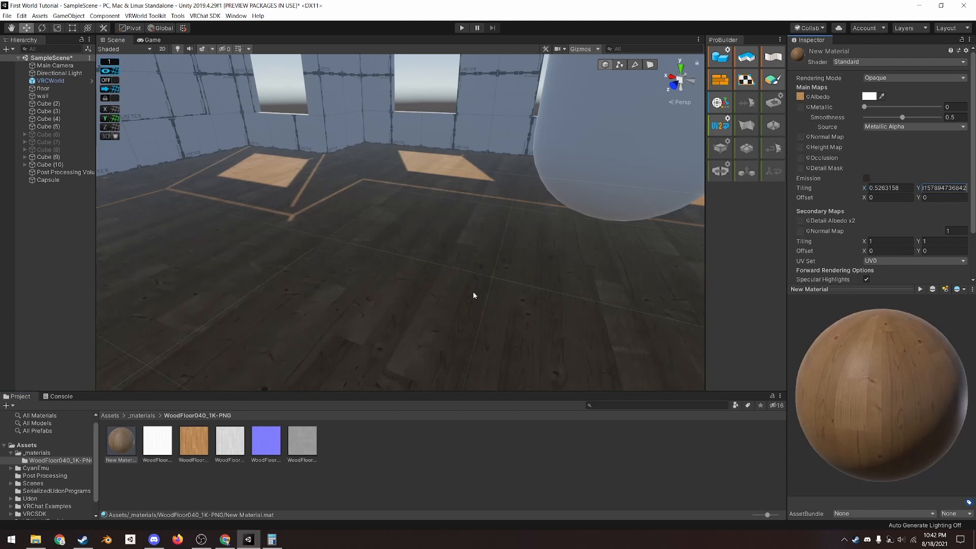
{"action": "right_click_drag", "start_coordinate": [473, 295], "coordinate": [388, 283]}
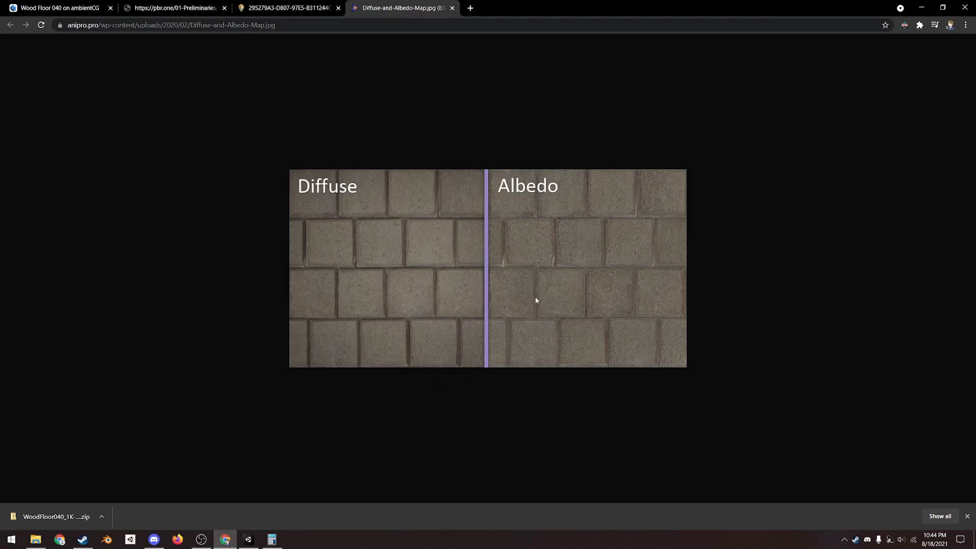
Examine an enlarged preview of the WoodFloor040_1K_AmbientOcclusion texture in Unity
{"action": "left_click", "coordinate": [248, 539]}
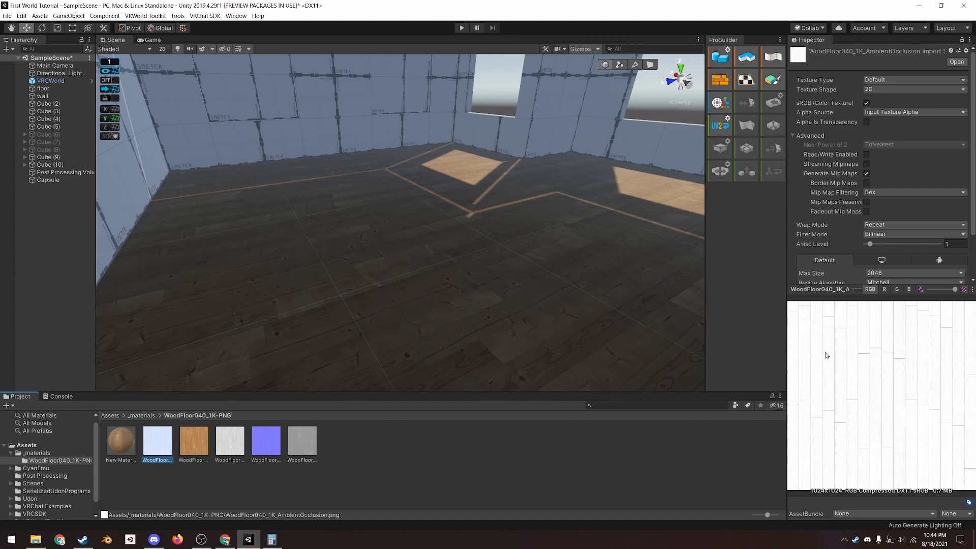
{"action": "key", "text": "shift+space"}
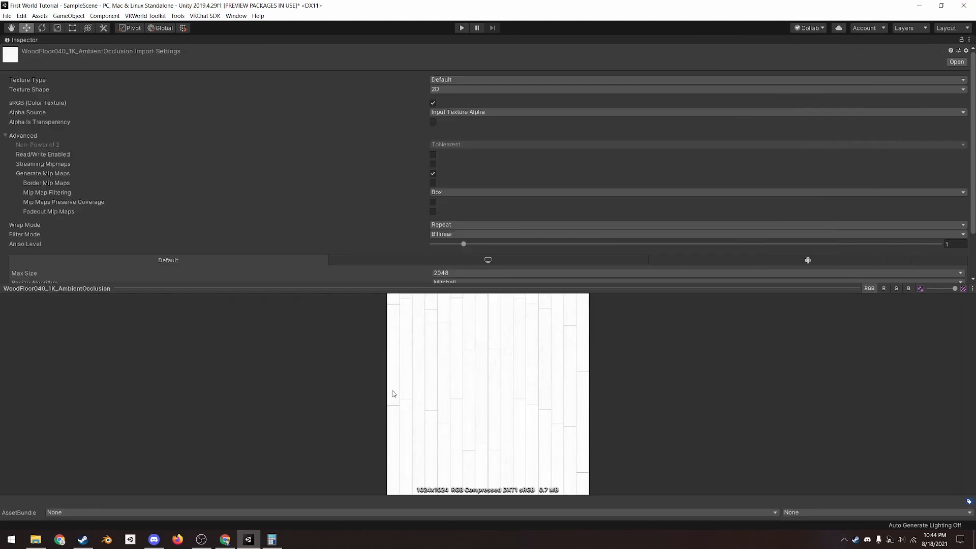
{"action": "left_click", "coordinate": [379, 287]}
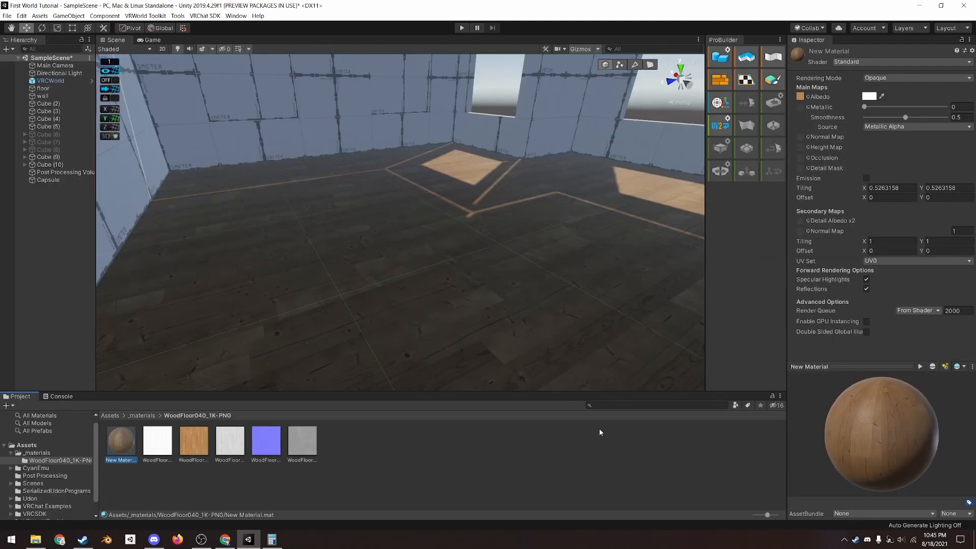
Assign WoodFloor040_1K_AmbientOcclusion to New Material's occlusion map and apply the texture's import settings with sRGB turned off
{"action": "left_click_drag", "start_coordinate": [162, 442], "coordinate": [810, 160]}
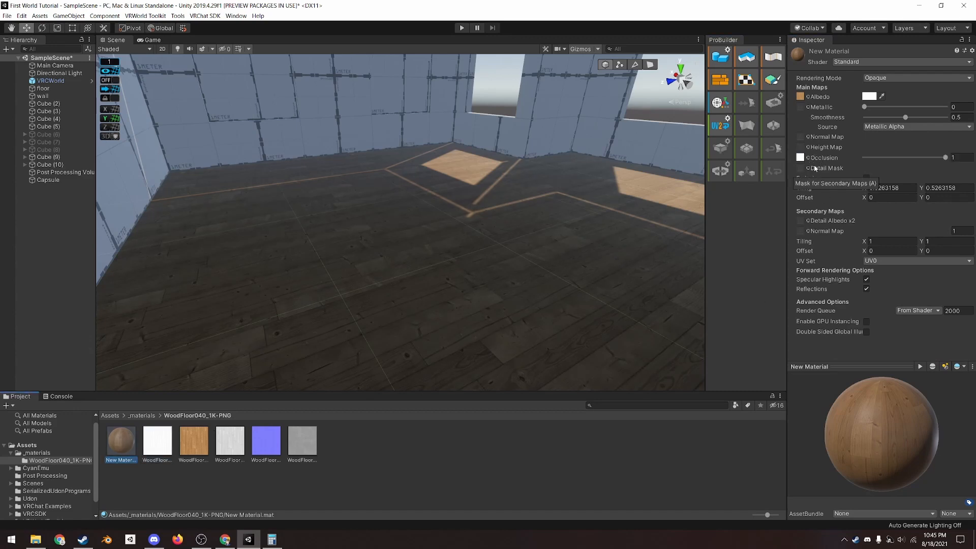
{"action": "left_click", "coordinate": [151, 444]}
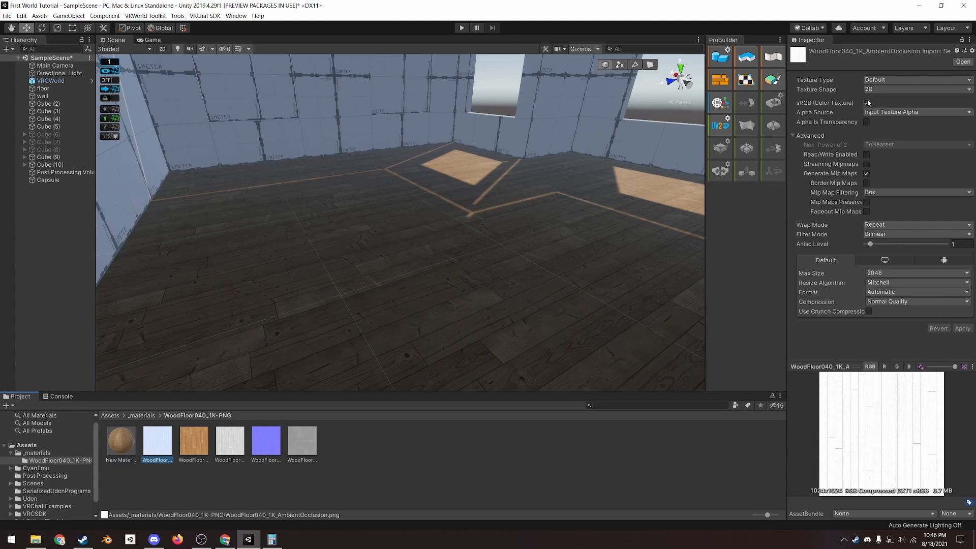
{"action": "left_click", "coordinate": [867, 103]}
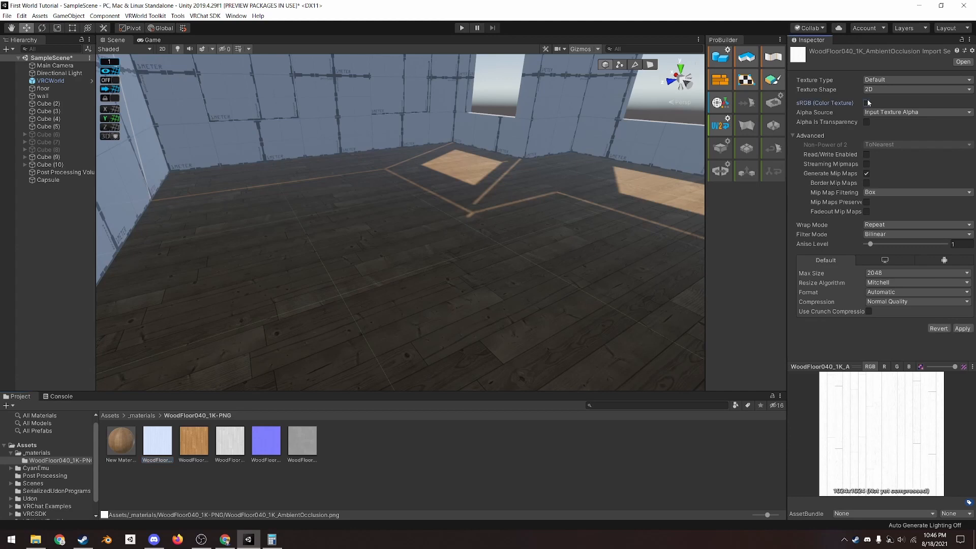
{"action": "left_click", "coordinate": [969, 330]}
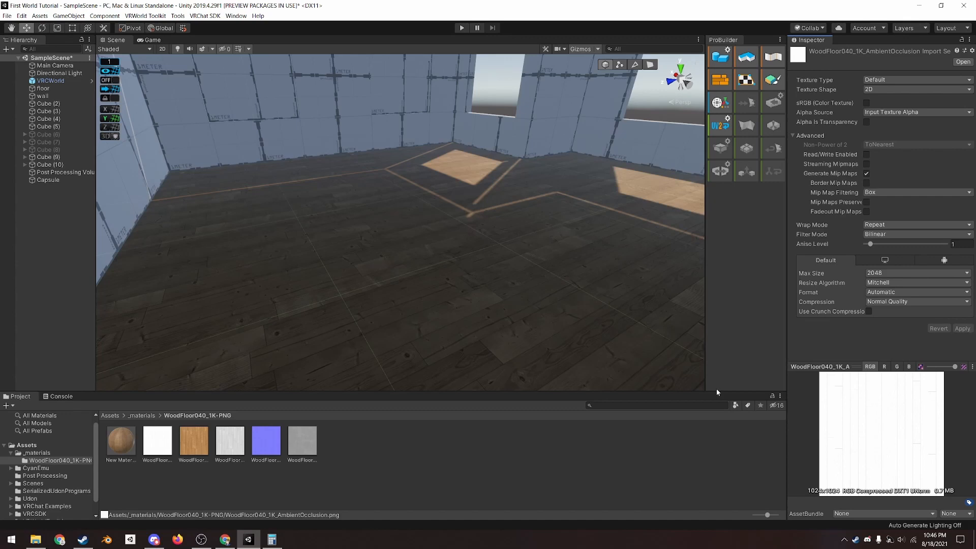
Assign the blue-violet WoodFloor040 texture to New Material's normal map and fix its import type as a normal map
{"action": "left_click", "coordinate": [121, 440]}
{"action": "left_click_drag", "start_coordinate": [264, 454], "coordinate": [802, 138]}
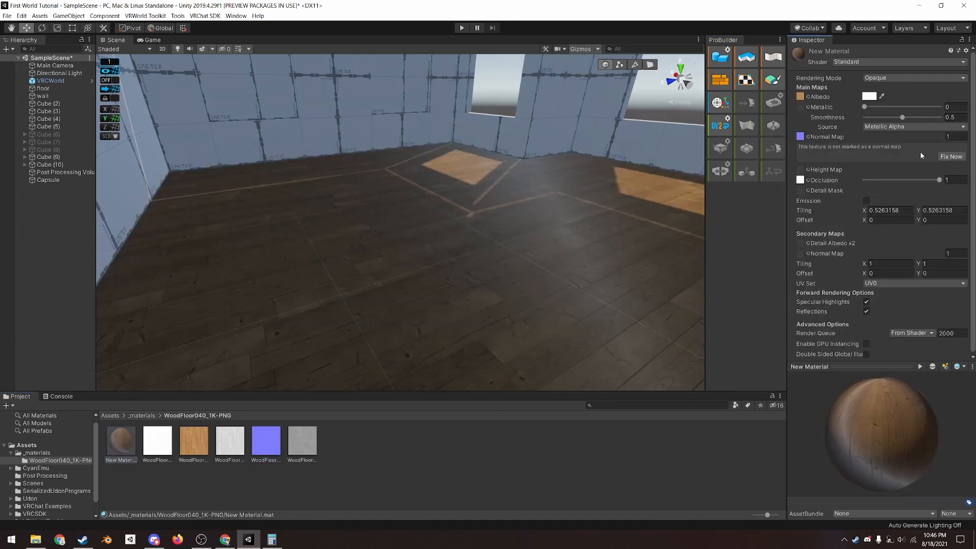
{"action": "left_click", "coordinate": [951, 156]}
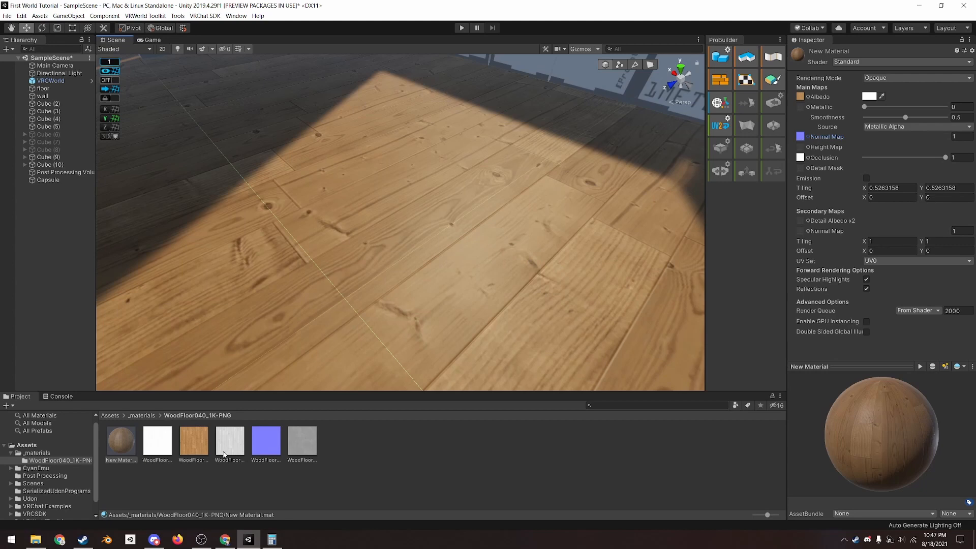
Assign WoodFloor040_1K_Displacement to New Material's height map and apply the texture's import settings with sRGB turned off
{"action": "mouse_move", "coordinate": [225, 453]}
{"action": "left_mouse_down"}
{"action": "mouse_move", "coordinate": [462, 447]}
{"action": "mouse_move", "coordinate": [816, 149]}
{"action": "left_mouse_up"}
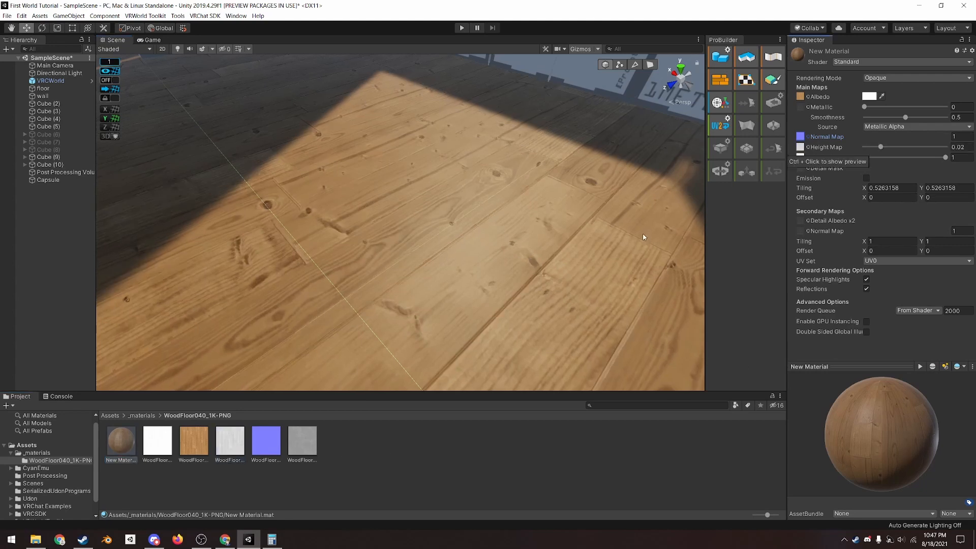
{"action": "left_click", "coordinate": [226, 440]}
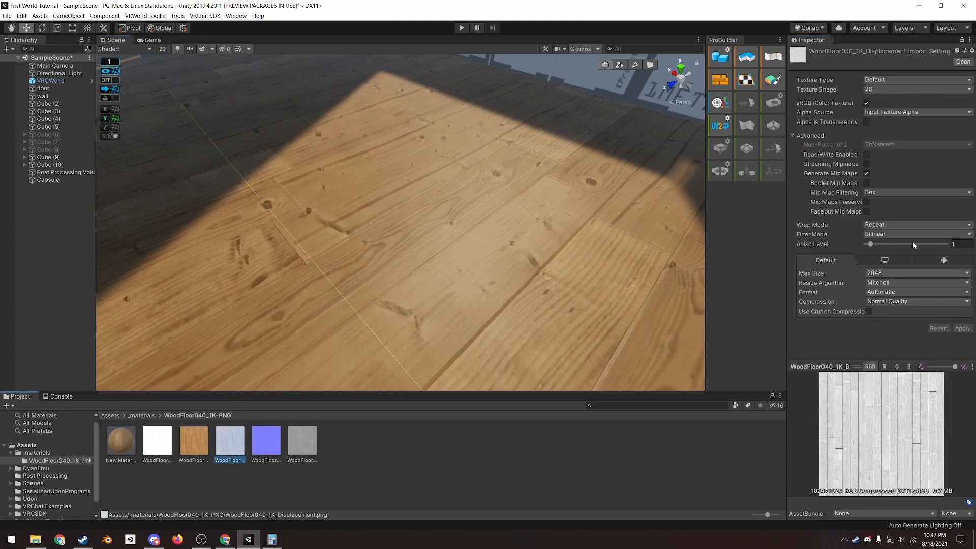
{"action": "left_click", "coordinate": [866, 102]}
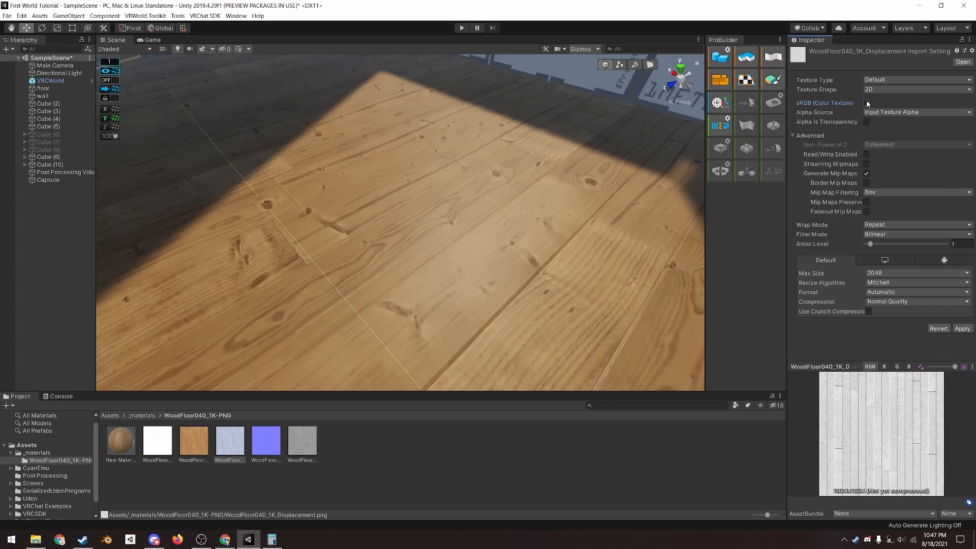
{"action": "left_click", "coordinate": [961, 328]}
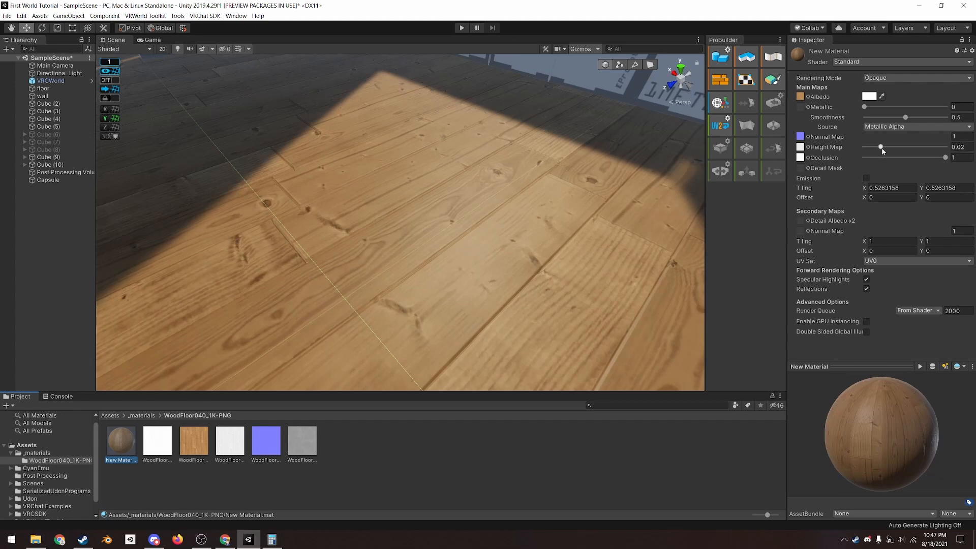
Set New Material's height map strength to 0.005 and inspect the sunlit planks
{"action": "left_click_drag", "start_coordinate": [881, 147], "coordinate": [857, 148]}
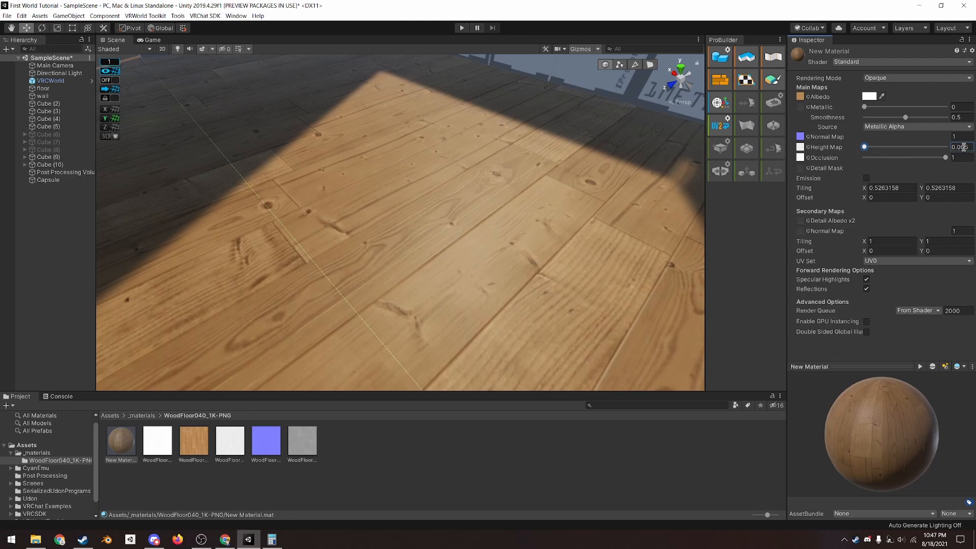
{"action": "middle_click_drag", "start_coordinate": [441, 301], "coordinate": [462, 307]}
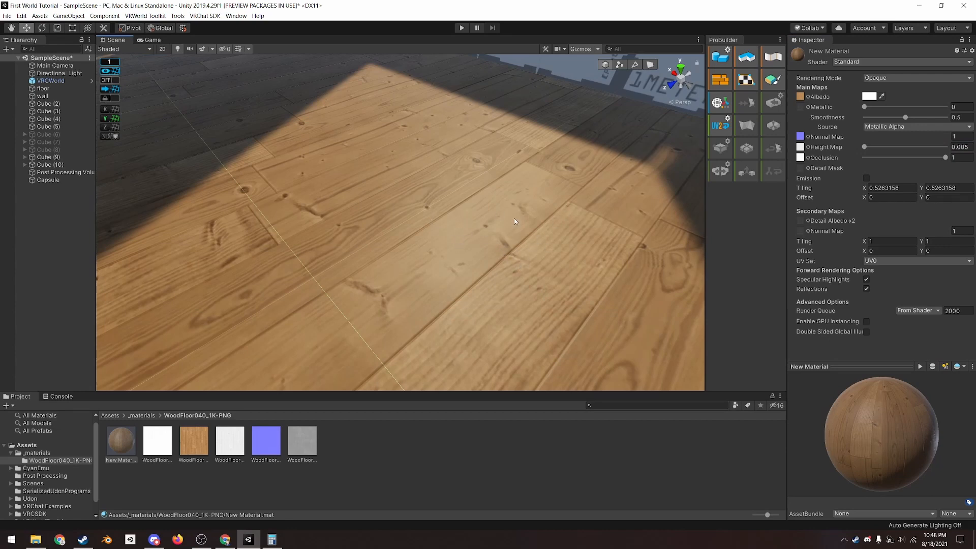
Try removing New Material's height map texture to compare the floor, and undo the removal
{"action": "left_click", "coordinate": [800, 147]}
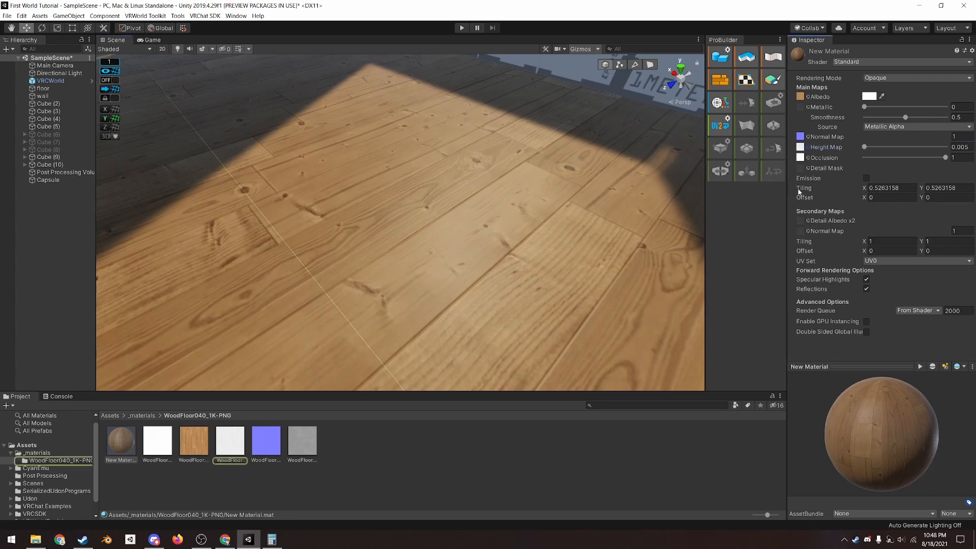
{"action": "key", "text": "Delete"}
{"action": "key", "text": "ctrl+z"}
Raise New Material's smoothness to 0.577 while viewing the floor at a low angle
{"action": "right_click_drag", "start_coordinate": [595, 315], "coordinate": [496, 225]}
{"action": "scroll", "coordinate": [493, 229], "scroll_direction": "down", "scroll_amount": 3}
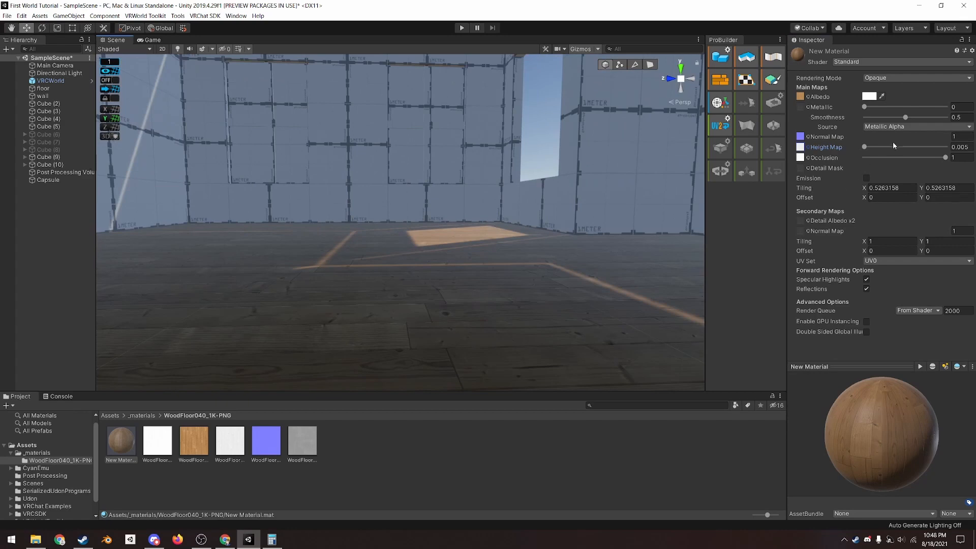
{"action": "mouse_move", "coordinate": [904, 117]}
{"action": "left_mouse_down"}
{"action": "mouse_move", "coordinate": [922, 117]}
{"action": "mouse_move", "coordinate": [911, 115]}
{"action": "left_mouse_up"}
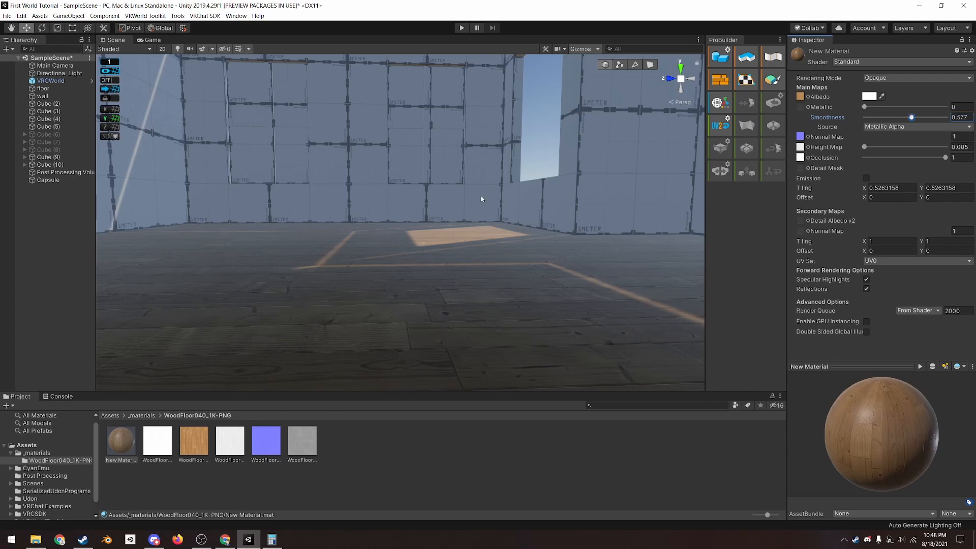
Add a reflection probe to the scene and reset its transform to the world origin
{"action": "right_click", "coordinate": [67, 294]}
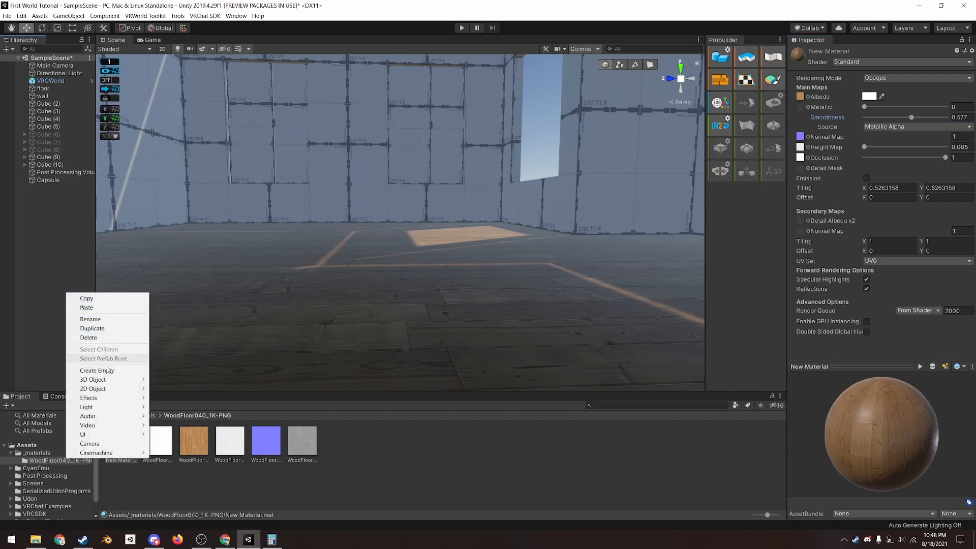
{"action": "mouse_move", "coordinate": [100, 408]}
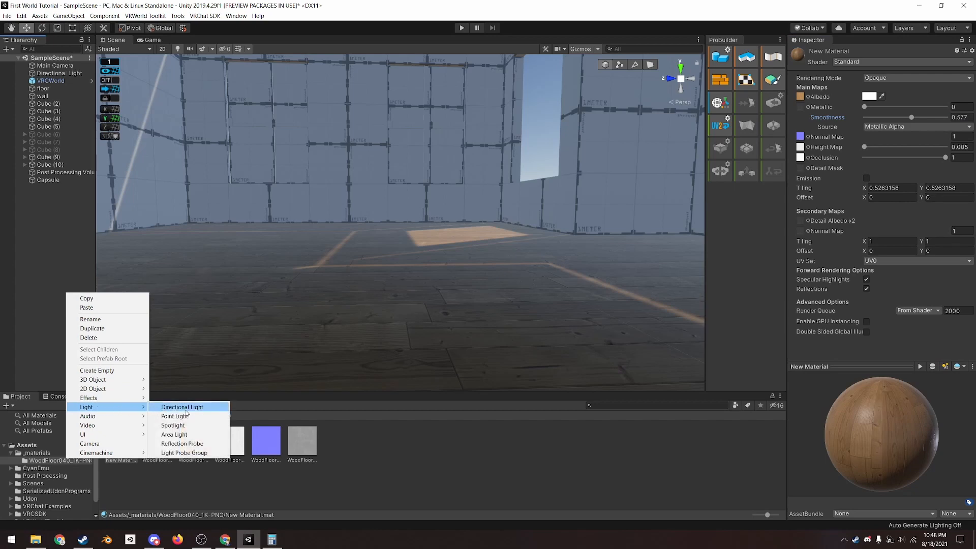
{"action": "left_click", "coordinate": [182, 444]}
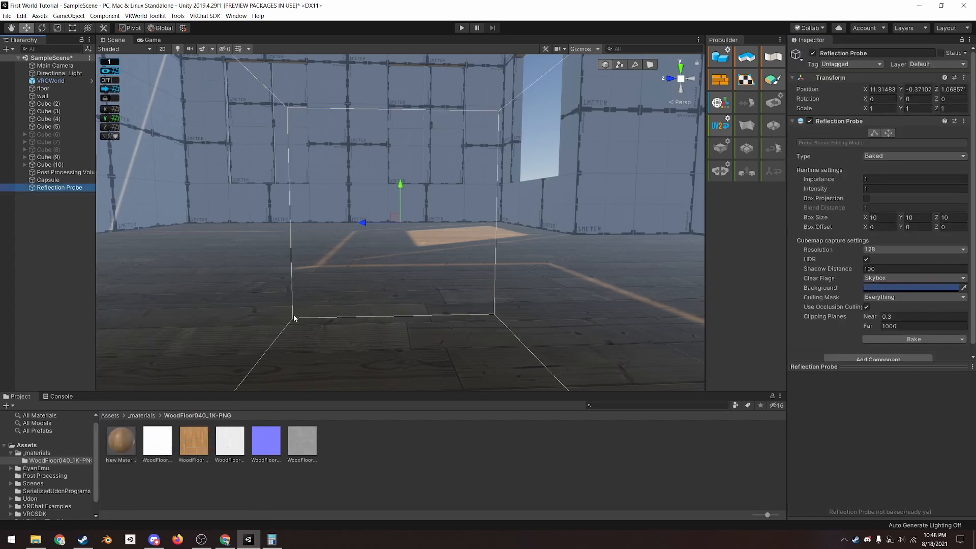
{"action": "left_click", "coordinate": [963, 77]}
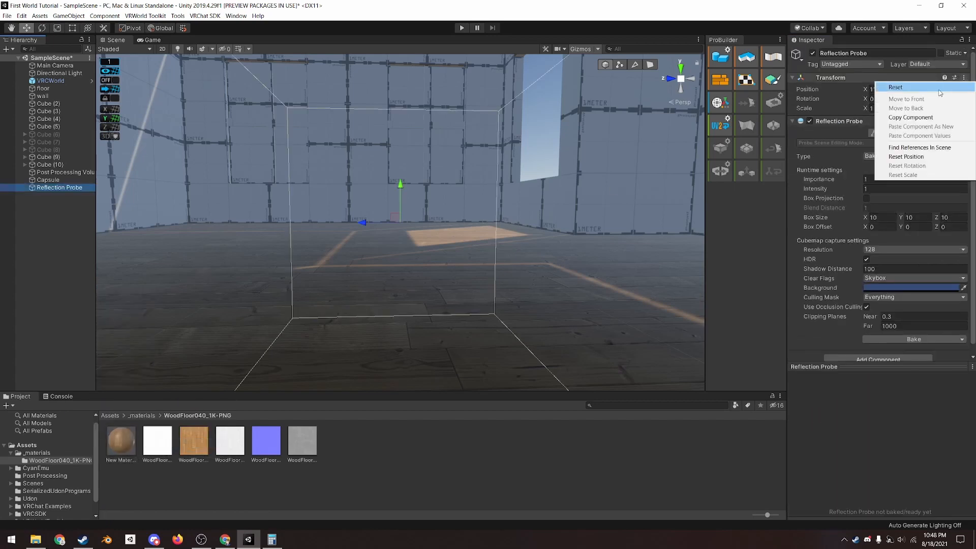
{"action": "left_click", "coordinate": [894, 86]}
{"action": "middle_click", "coordinate": [437, 227]}
{"action": "key", "text": "f"}
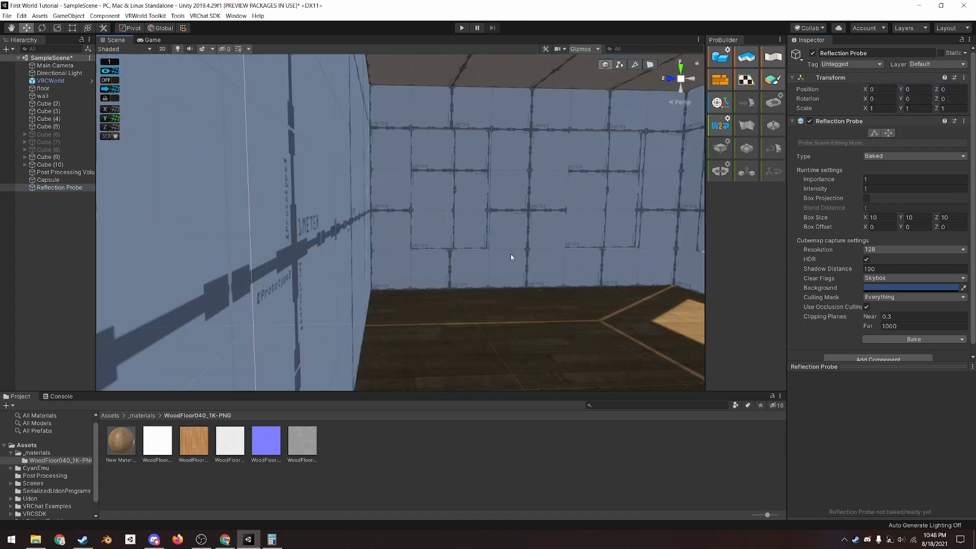
Move the reflection probe to X 3, Y 1 from the front view so it sits mid-room
{"action": "left_click", "coordinate": [672, 79]}
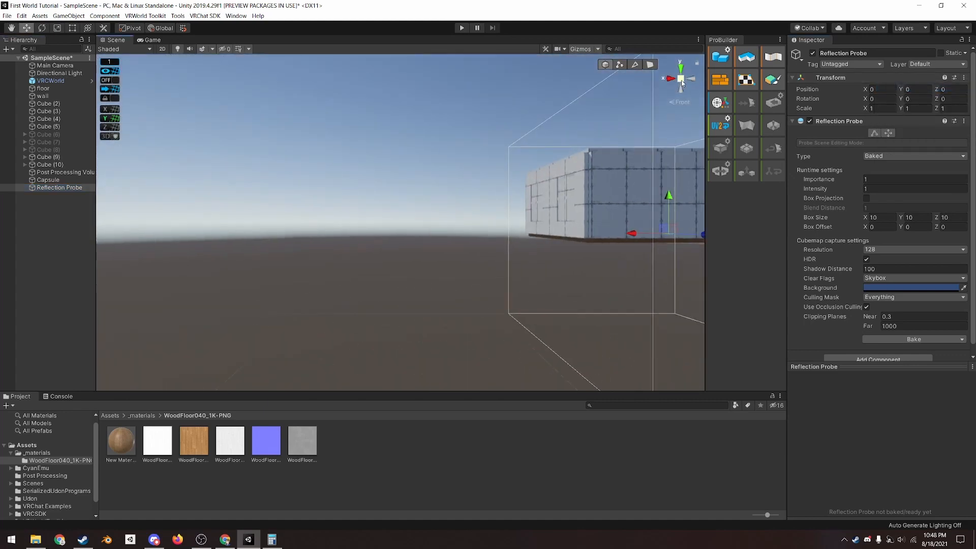
{"action": "left_click", "coordinate": [679, 80]}
{"action": "middle_click_drag", "start_coordinate": [571, 260], "coordinate": [253, 286]}
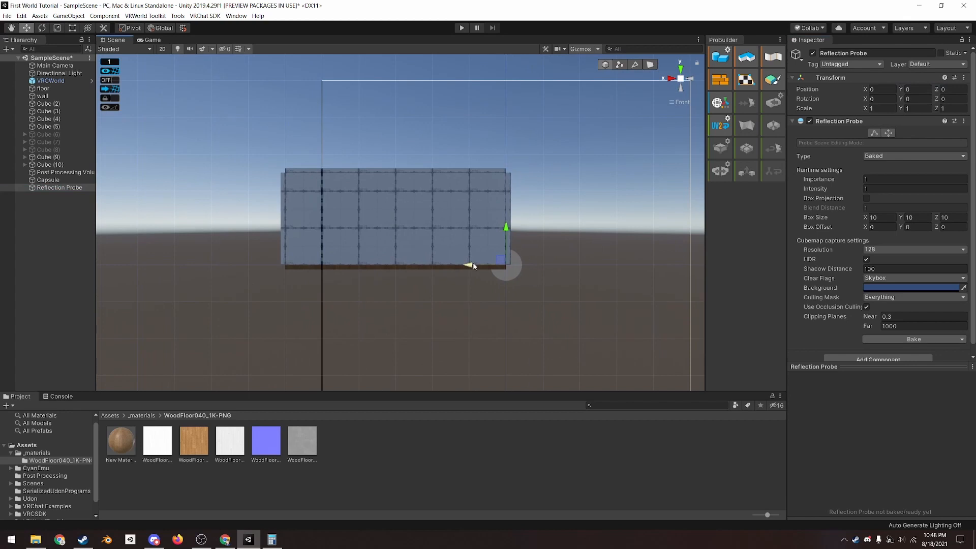
{"action": "left_click_drag", "start_coordinate": [473, 263], "coordinate": [360, 269]}
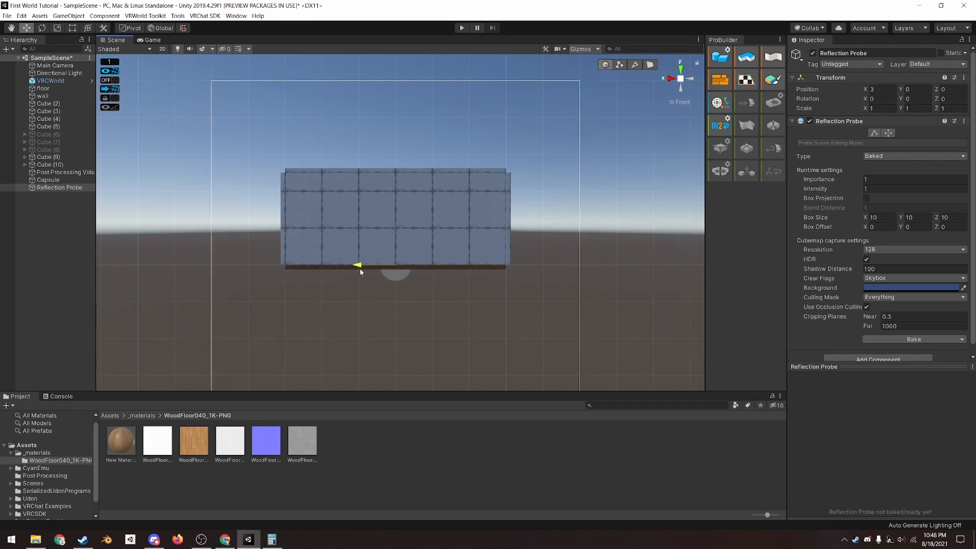
{"action": "left_click_drag", "start_coordinate": [397, 237], "coordinate": [392, 198]}
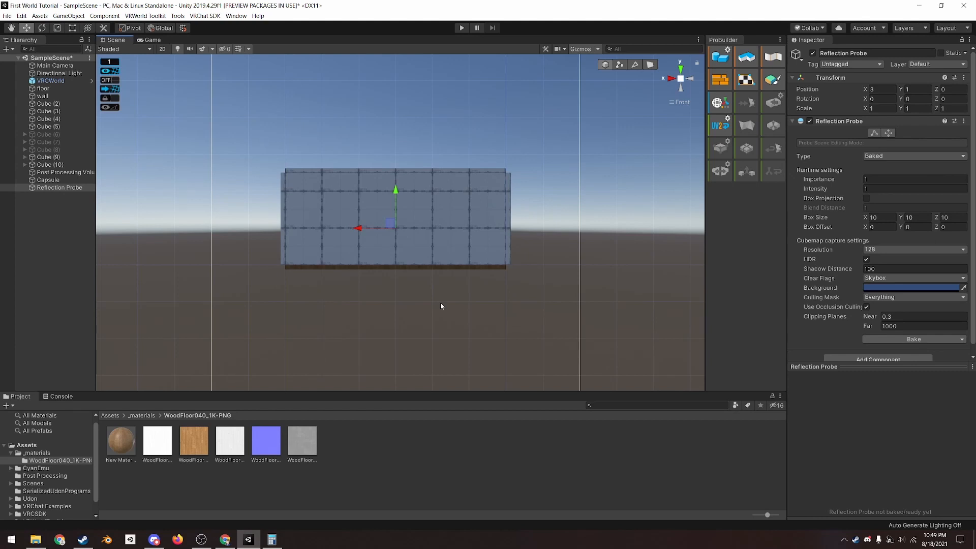
Fit the reflection probe's box projection bounds to the room, about 6.22 × 2.76 × 5.26
{"action": "left_click", "coordinate": [878, 136]}
{"action": "key", "text": "f"}
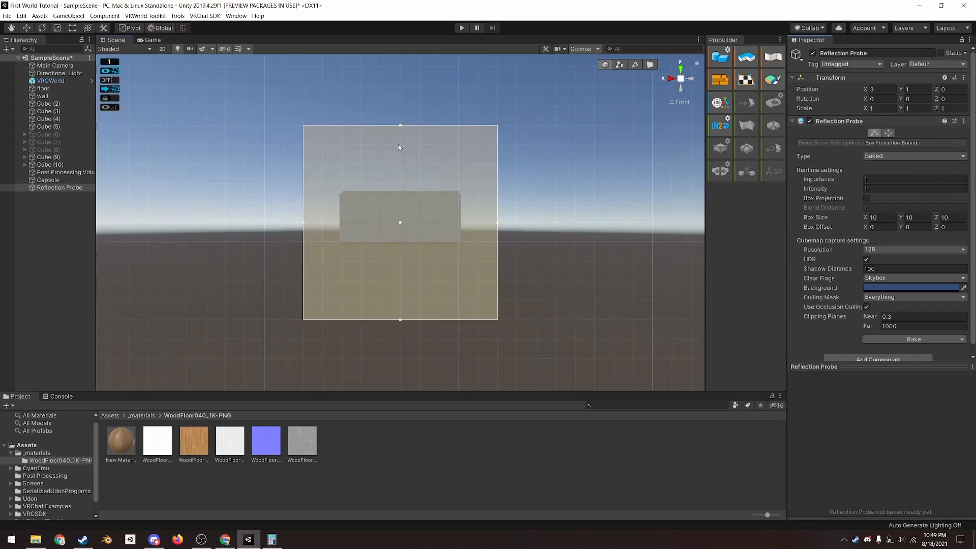
{"action": "left_click_drag", "start_coordinate": [400, 126], "coordinate": [395, 195]}
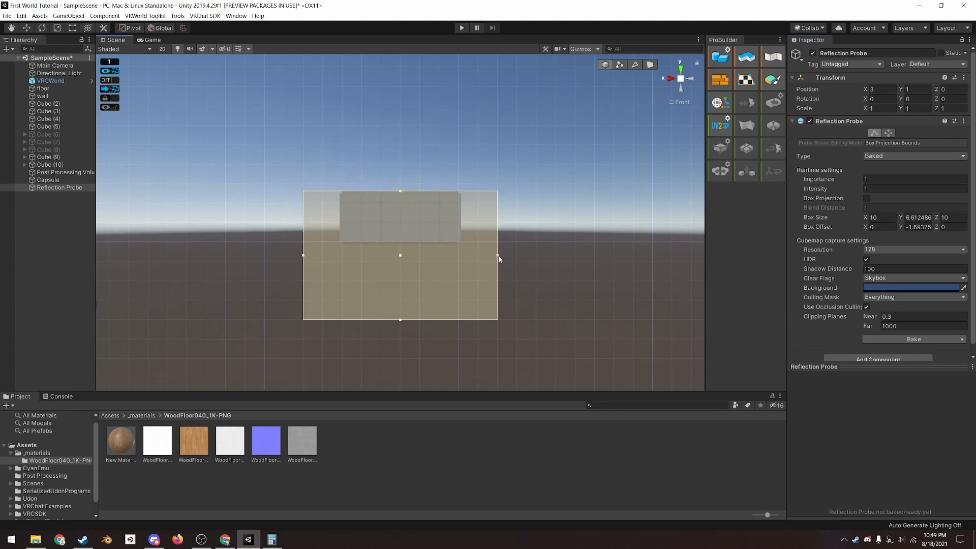
{"action": "left_click_drag", "start_coordinate": [498, 255], "coordinate": [460, 255]}
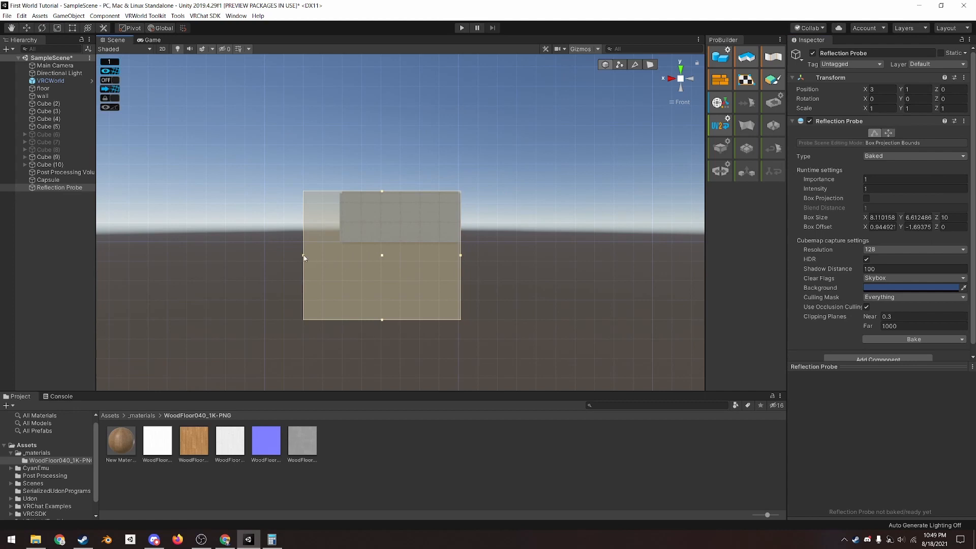
{"action": "left_click_drag", "start_coordinate": [303, 255], "coordinate": [340, 255]}
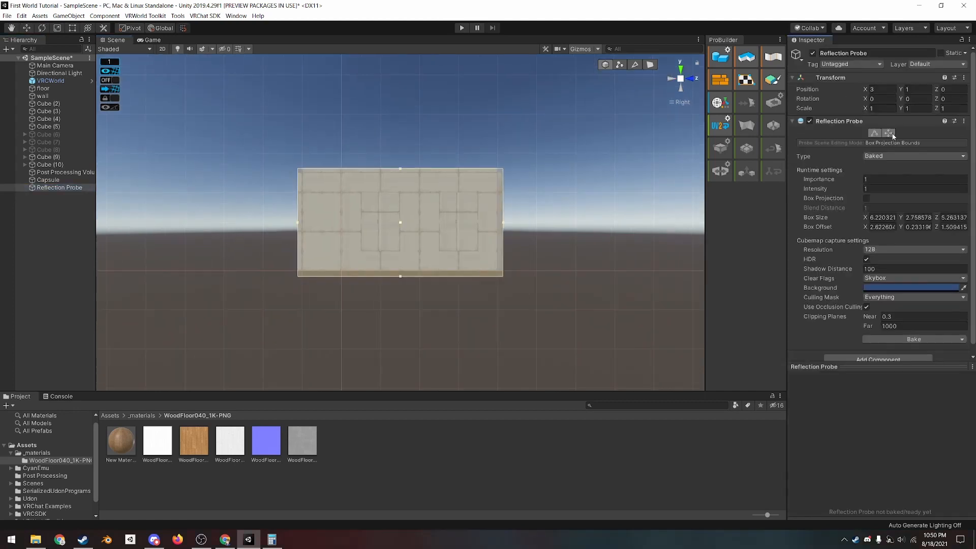
Move the reflection probe's origin away from the wall into the room, to about Z 1.88
{"action": "left_click_drag", "start_coordinate": [522, 207], "coordinate": [471, 251], "text": "alt"}
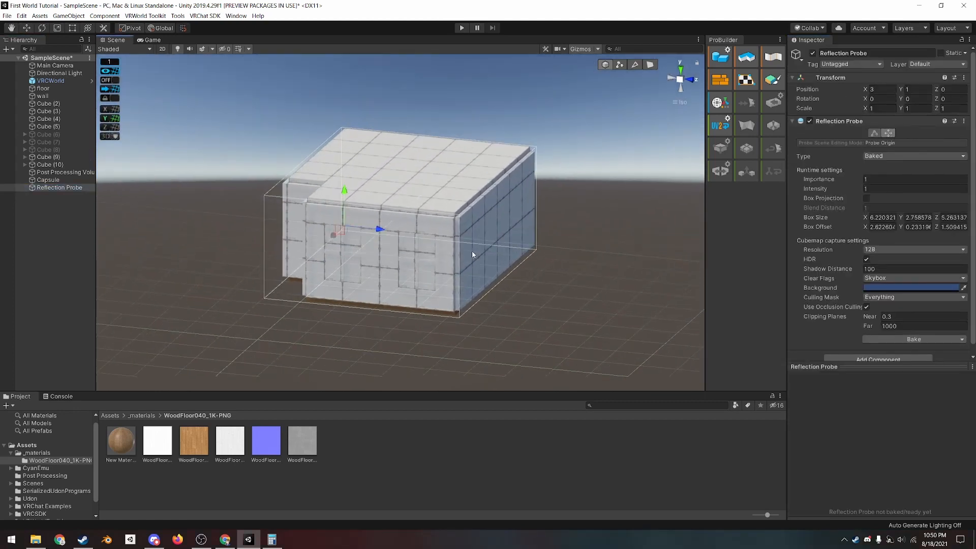
{"action": "right_click_drag", "start_coordinate": [387, 278], "coordinate": [67, 271], "text": "alt"}
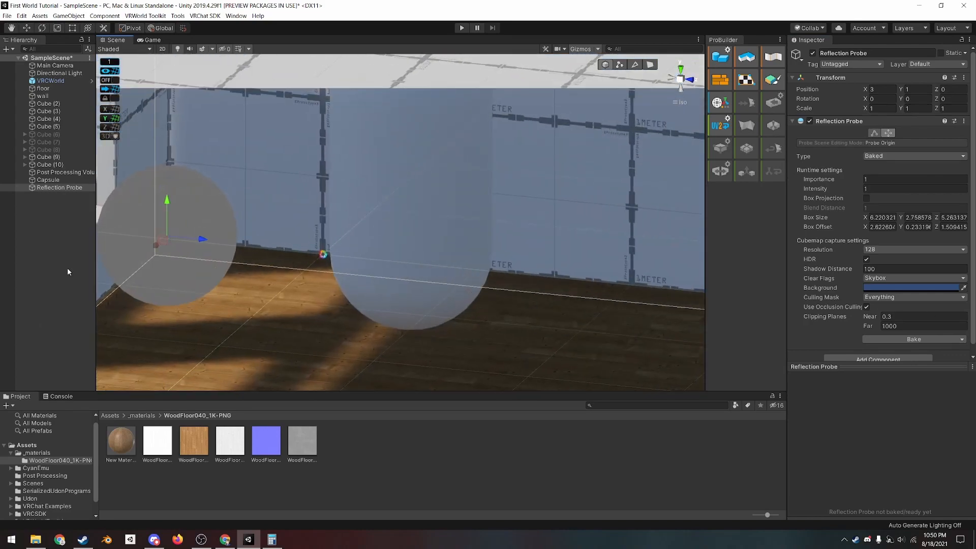
{"action": "left_click", "coordinate": [681, 79]}
{"action": "right_click_drag", "start_coordinate": [543, 245], "coordinate": [439, 296]}
{"action": "key", "text": "w"}
{"action": "key", "text": "s"}
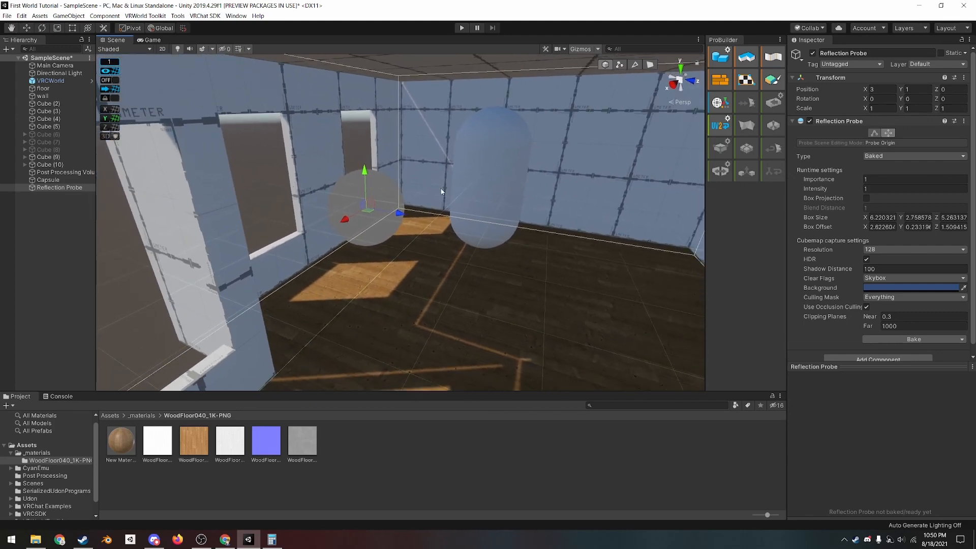
{"action": "left_click_drag", "start_coordinate": [396, 216], "coordinate": [510, 251]}
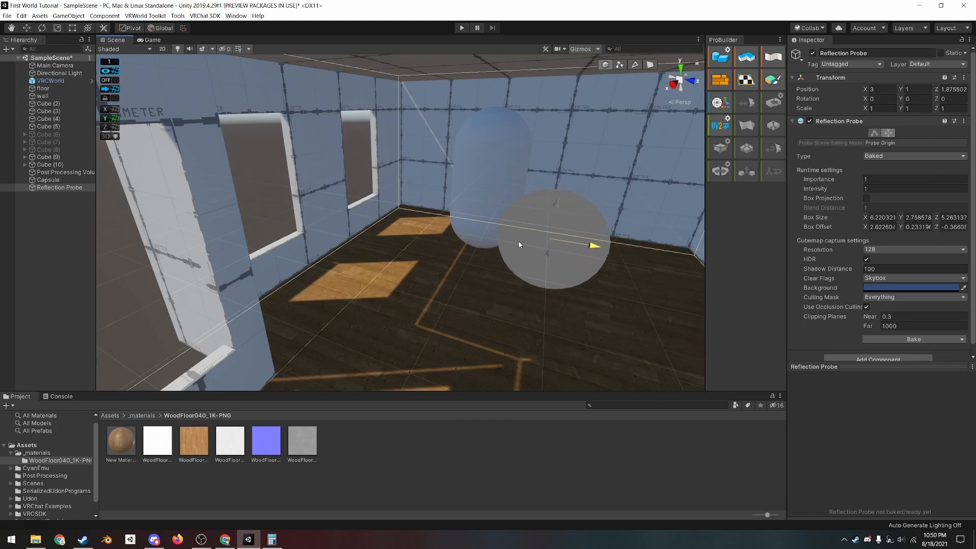
{"action": "right_click_drag", "start_coordinate": [510, 252], "coordinate": [396, 282]}
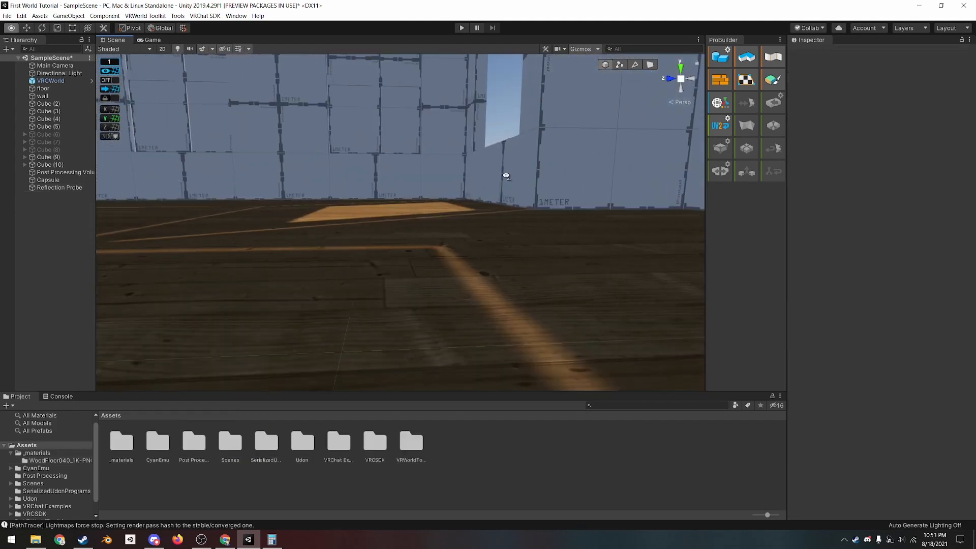
{"action": "right_click_drag", "start_coordinate": [505, 174], "coordinate": [511, 178]}
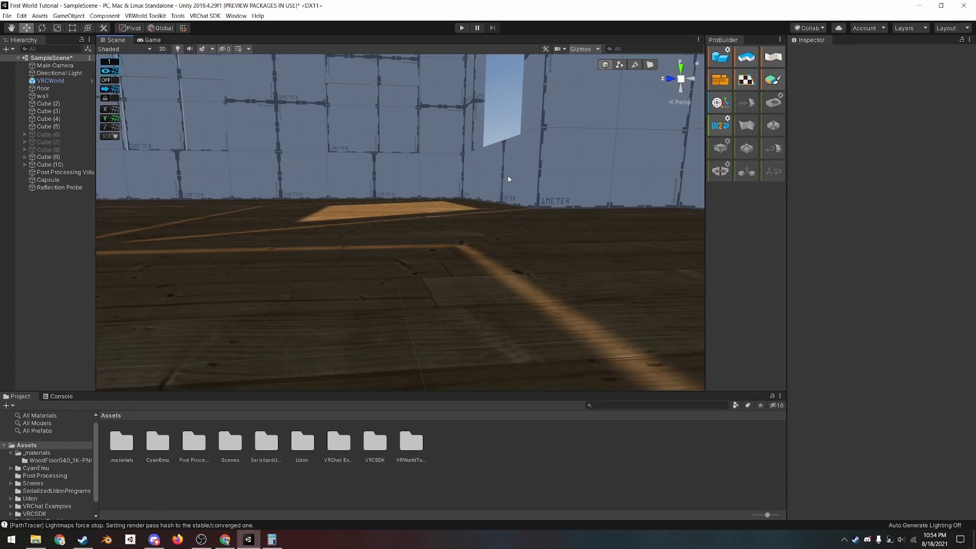
{"action": "right_click_drag", "start_coordinate": [508, 178], "coordinate": [542, 304]}
{"action": "left_click", "coordinate": [541, 303]}
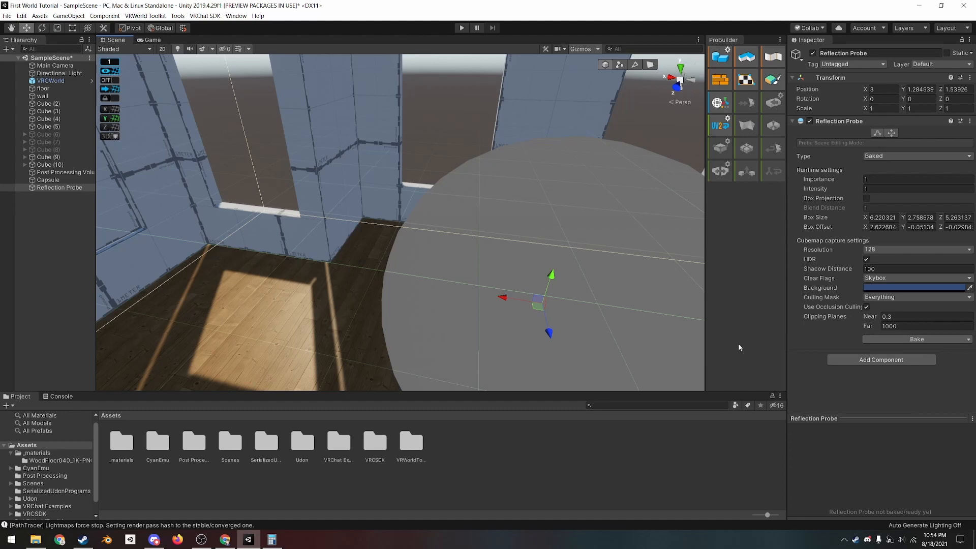
{"action": "left_click", "coordinate": [449, 145]}
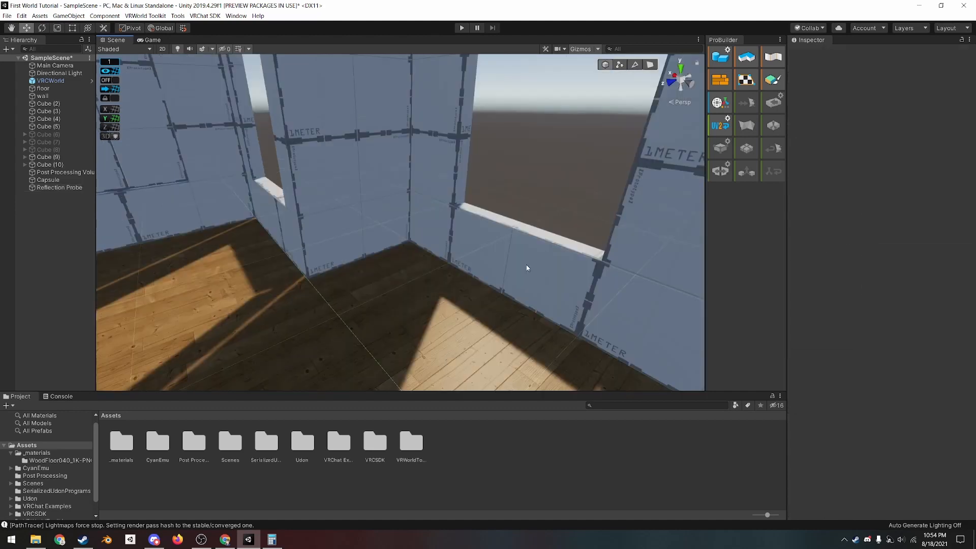
Enable the hidden window objects Cube (6), Cube (7) and Cube (8)
{"action": "left_click", "coordinate": [47, 135]}
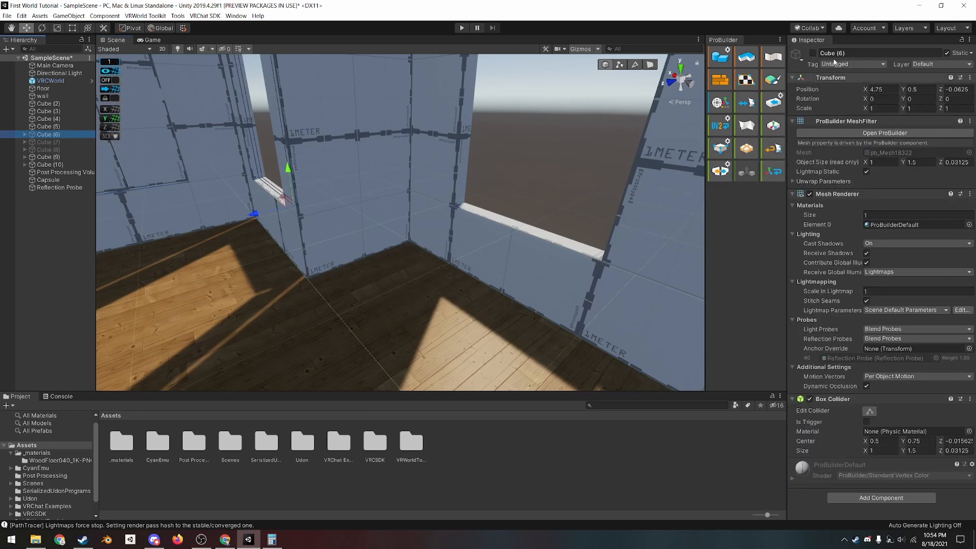
{"action": "left_click", "coordinate": [61, 142]}
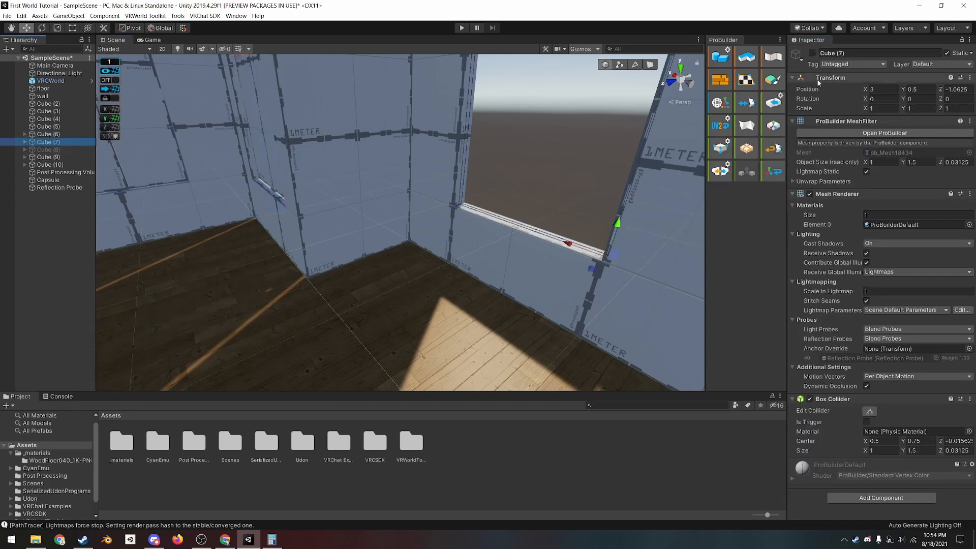
{"action": "left_click", "coordinate": [814, 56]}
{"action": "left_click", "coordinate": [48, 151]}
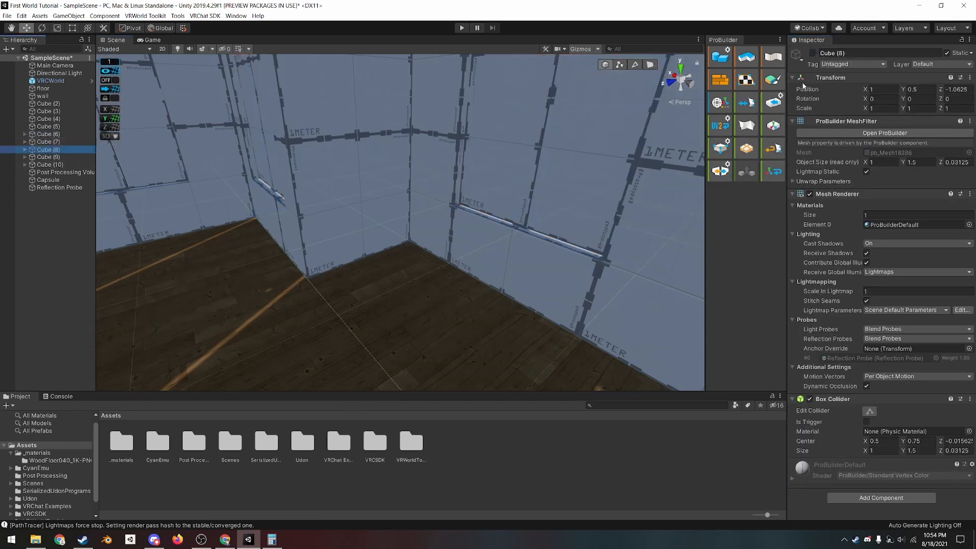
{"action": "left_click", "coordinate": [814, 55]}
Create a new material in the _materials folder and set its rendering mode to Transparent
{"action": "double_click", "coordinate": [121, 442]}
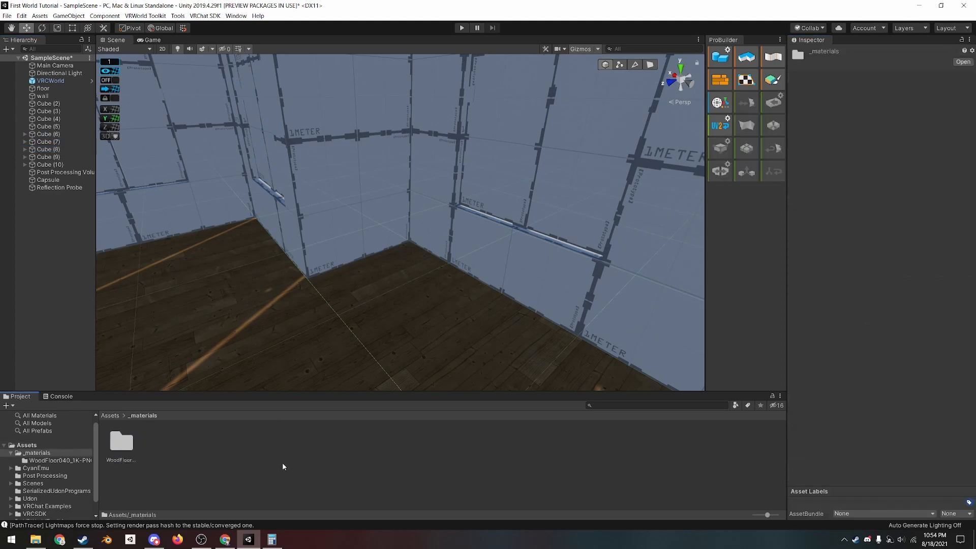
{"action": "right_click", "coordinate": [272, 446]}
{"action": "mouse_move", "coordinate": [346, 240]}
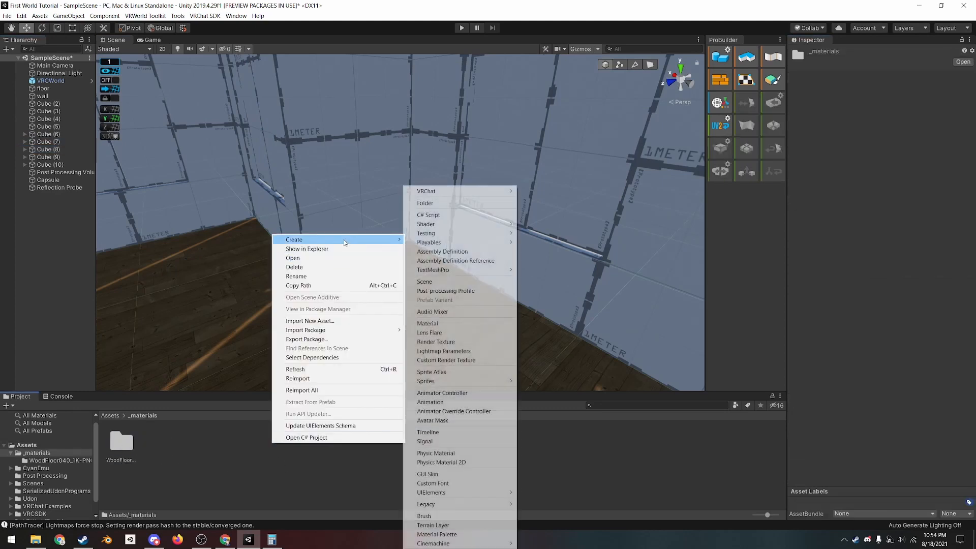
{"action": "left_click", "coordinate": [457, 324]}
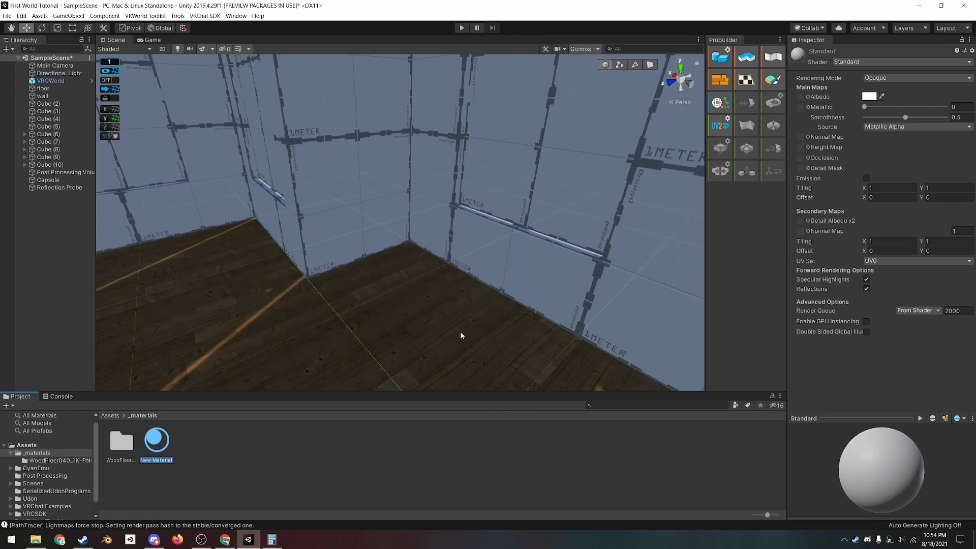
{"action": "left_click", "coordinate": [882, 79]}
{"action": "left_click", "coordinate": [890, 116]}
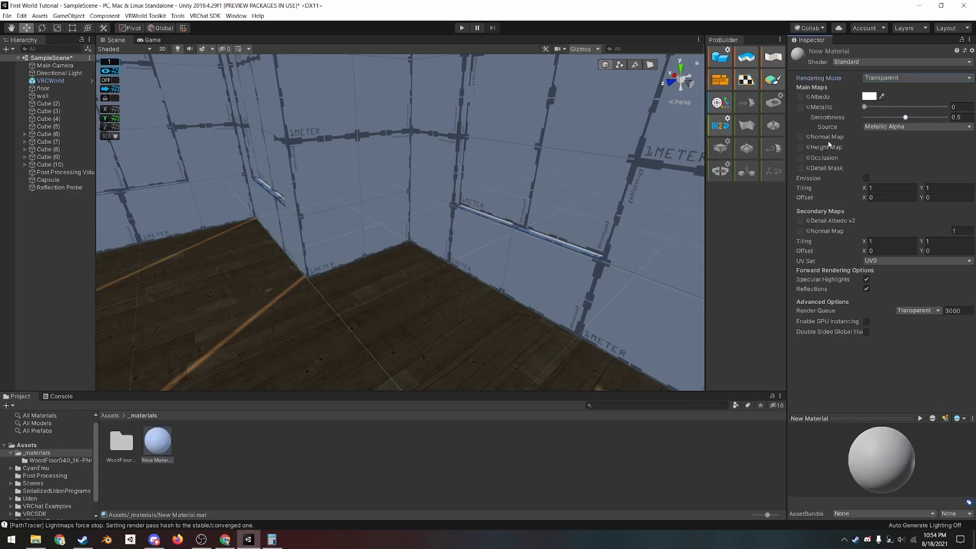
Apply the transparent material to the nearest window pane and set its albedo alpha to 0
{"action": "left_click_drag", "start_coordinate": [172, 442], "coordinate": [585, 212]}
{"action": "right_click_drag", "start_coordinate": [585, 214], "coordinate": [622, 192]}
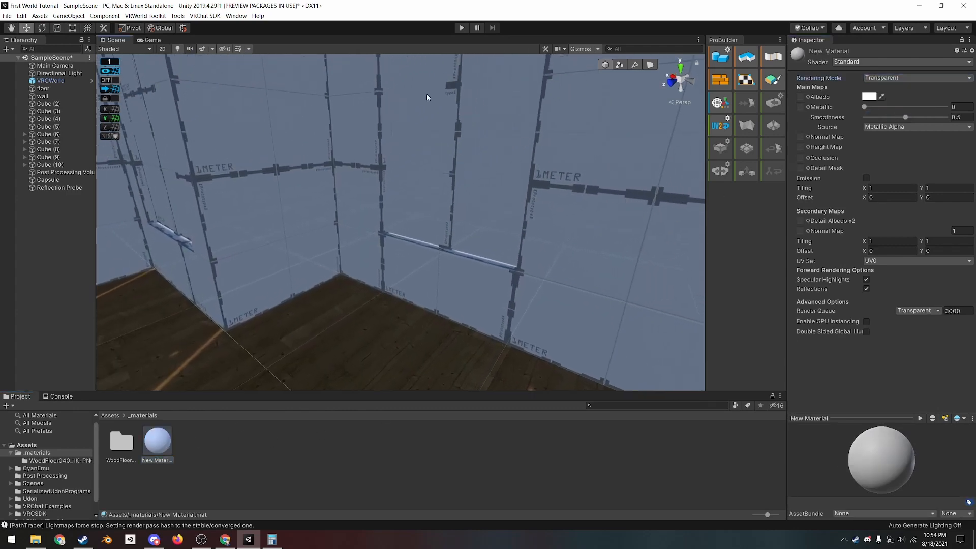
{"action": "left_click", "coordinate": [868, 96]}
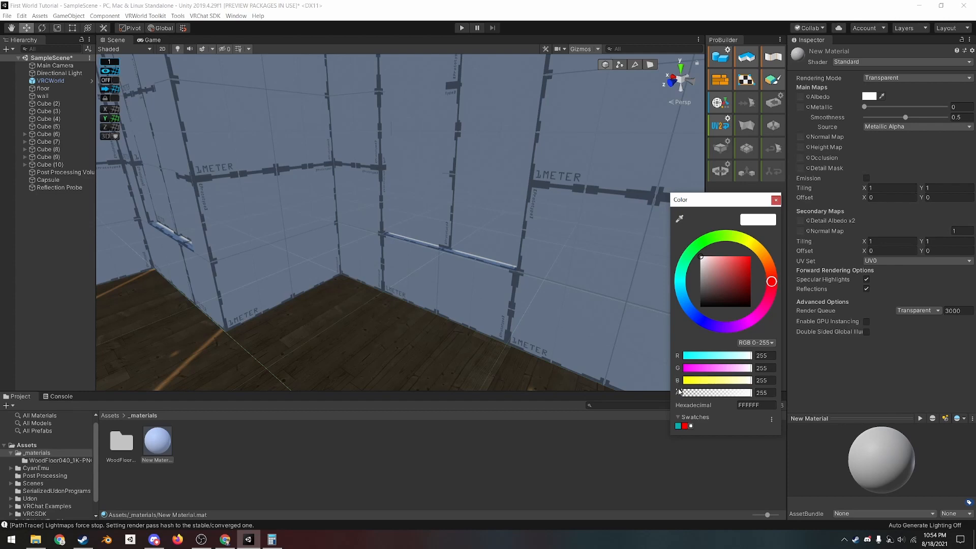
{"action": "left_click_drag", "start_coordinate": [748, 394], "coordinate": [681, 398]}
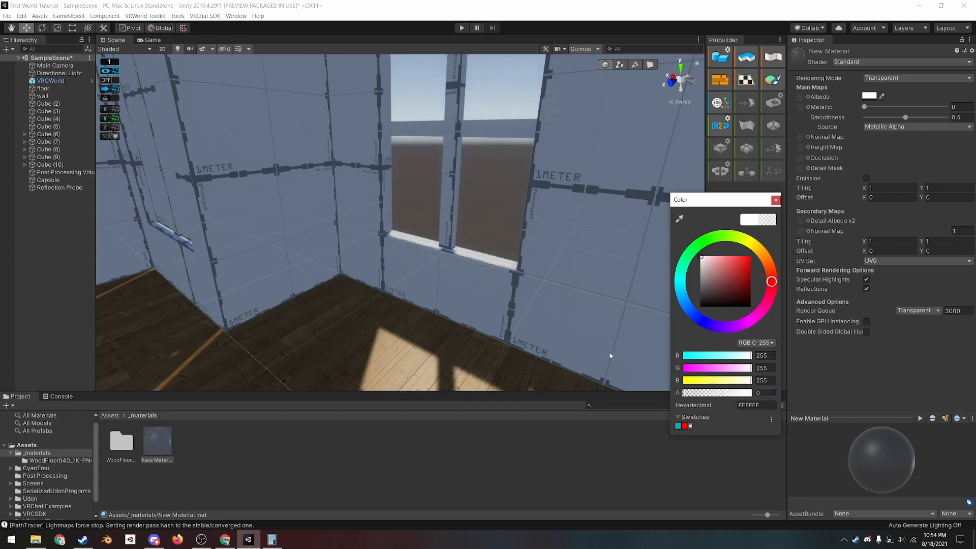
{"action": "left_click", "coordinate": [775, 201]}
Apply the transparent glass material to the panes of the room's remaining windows
{"action": "right_click_drag", "start_coordinate": [495, 314], "coordinate": [497, 288]}
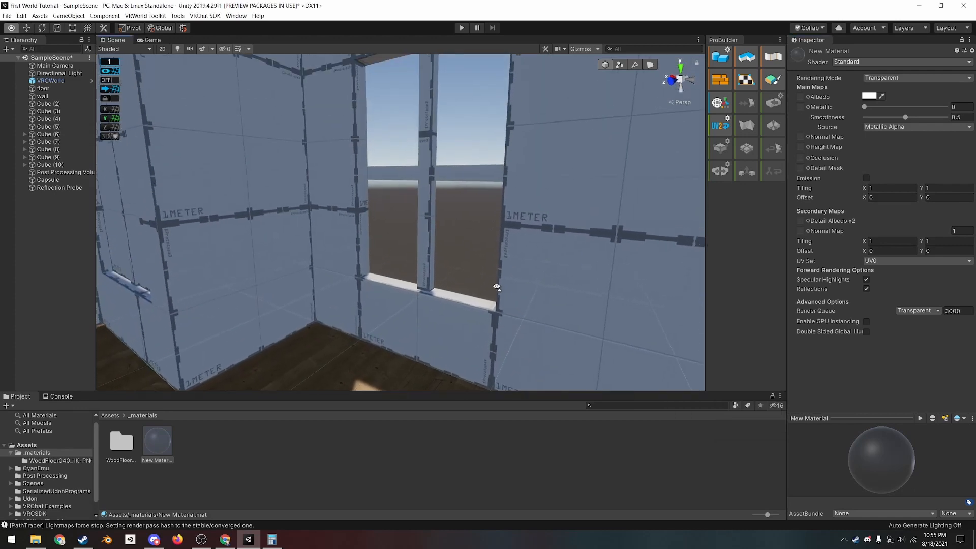
{"action": "middle_click_drag", "start_coordinate": [317, 254], "coordinate": [467, 267]}
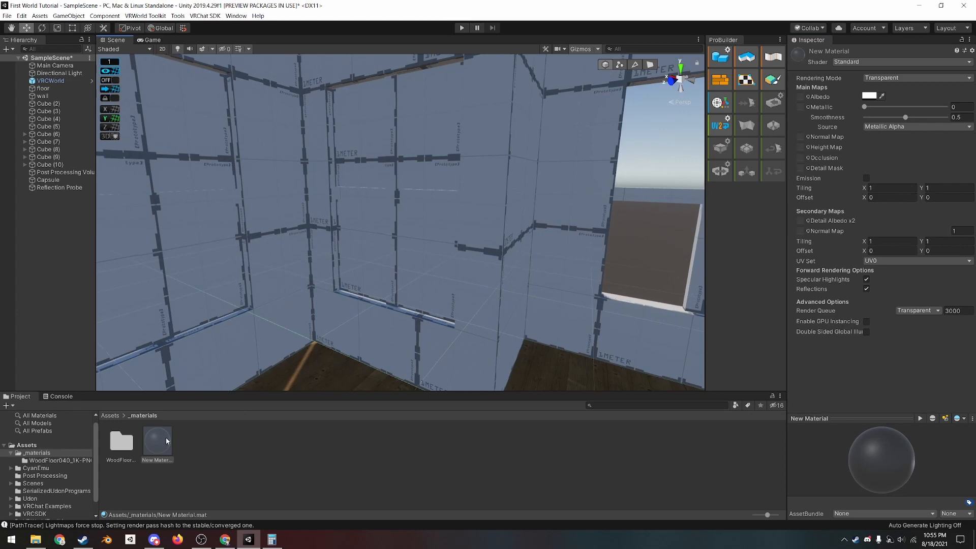
{"action": "left_click_drag", "start_coordinate": [166, 438], "coordinate": [426, 274]}
{"action": "right_click_drag", "start_coordinate": [426, 274], "coordinate": [264, 269]}
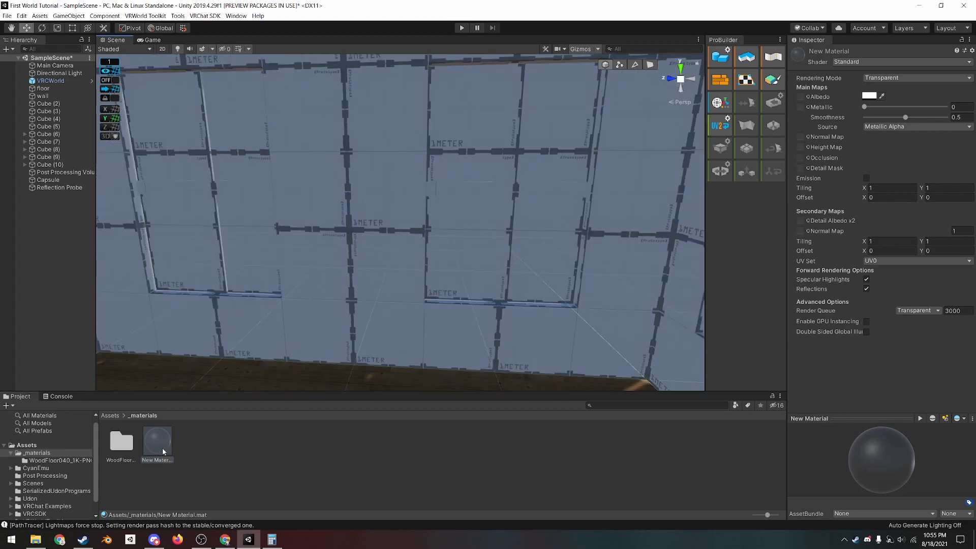
{"action": "left_click_drag", "start_coordinate": [163, 447], "coordinate": [232, 244]}
{"action": "right_click_drag", "start_coordinate": [305, 246], "coordinate": [580, 249]}
{"action": "left_click_drag", "start_coordinate": [158, 443], "coordinate": [510, 222]}
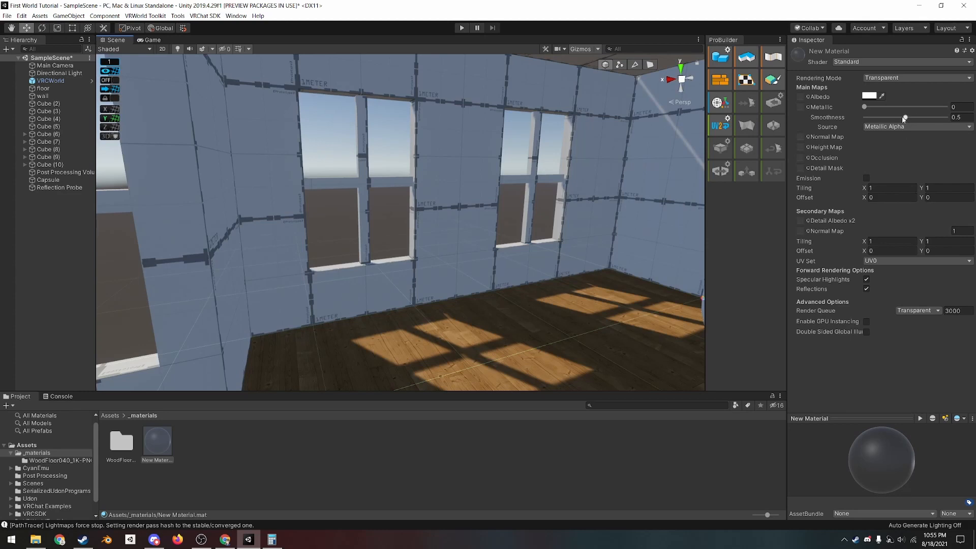
Set the transparent glass material's smoothness to 1, with metallic at 0
{"action": "left_click_drag", "start_coordinate": [903, 119], "coordinate": [945, 118]}
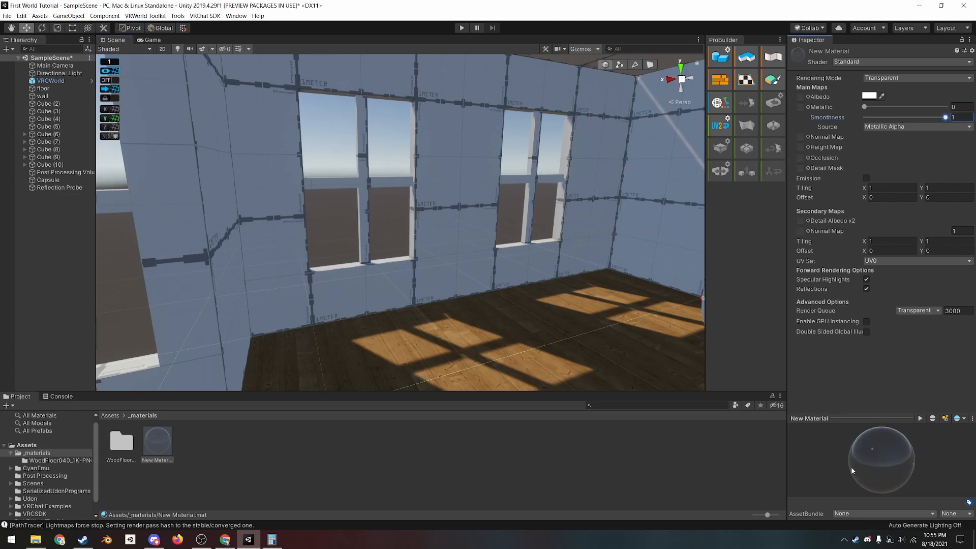
{"action": "right_click_drag", "start_coordinate": [537, 283], "coordinate": [329, 260]}
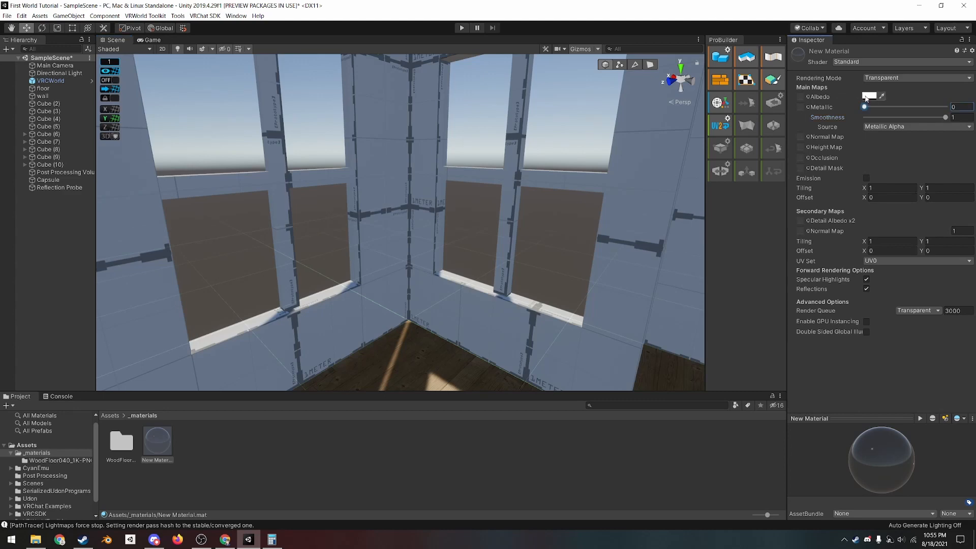
{"action": "mouse_move", "coordinate": [864, 106]}
{"action": "left_mouse_down"}
{"action": "mouse_move", "coordinate": [965, 97]}
{"action": "mouse_move", "coordinate": [858, 98]}
{"action": "left_mouse_up"}
Apply the transparent glass material to one face on the floor's underside using the ProBuilder Material Editor
{"action": "left_click", "coordinate": [462, 365]}
{"action": "scroll", "coordinate": [907, 351], "scroll_direction": "down", "scroll_amount": 10}
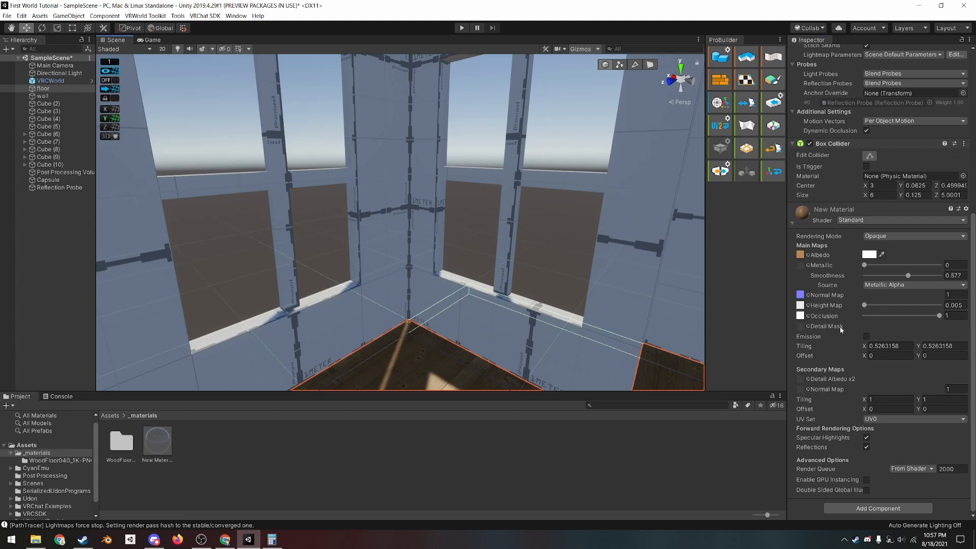
{"action": "scroll", "coordinate": [844, 325], "scroll_direction": "up", "scroll_amount": 10}
{"action": "scroll", "coordinate": [845, 439], "scroll_direction": "down", "scroll_amount": 10}
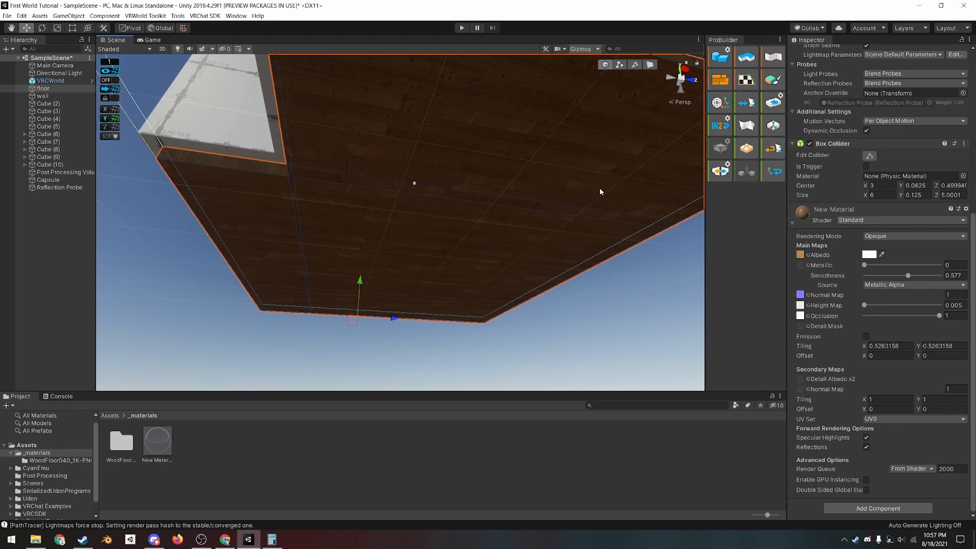
{"action": "left_click", "coordinate": [650, 65]}
{"action": "left_click", "coordinate": [512, 241]}
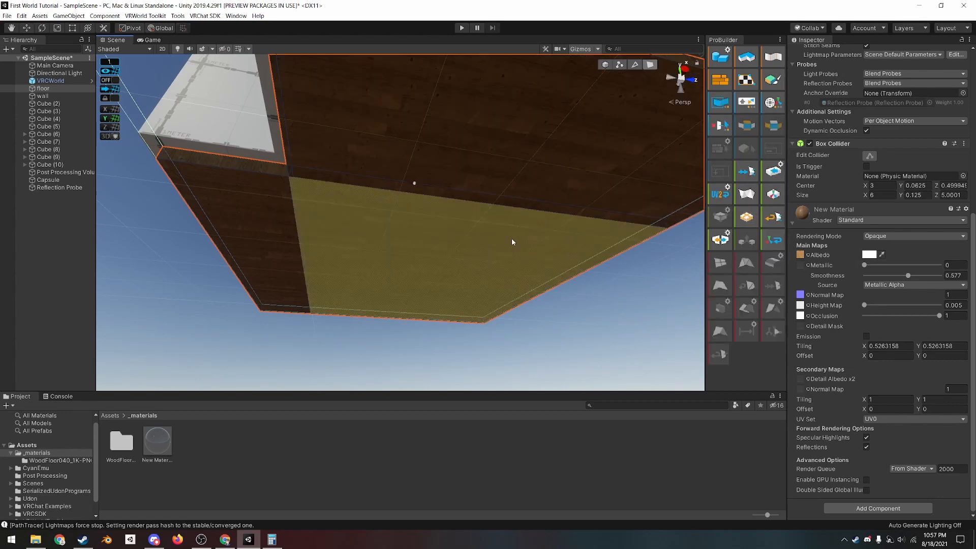
{"action": "left_click", "coordinate": [512, 239]}
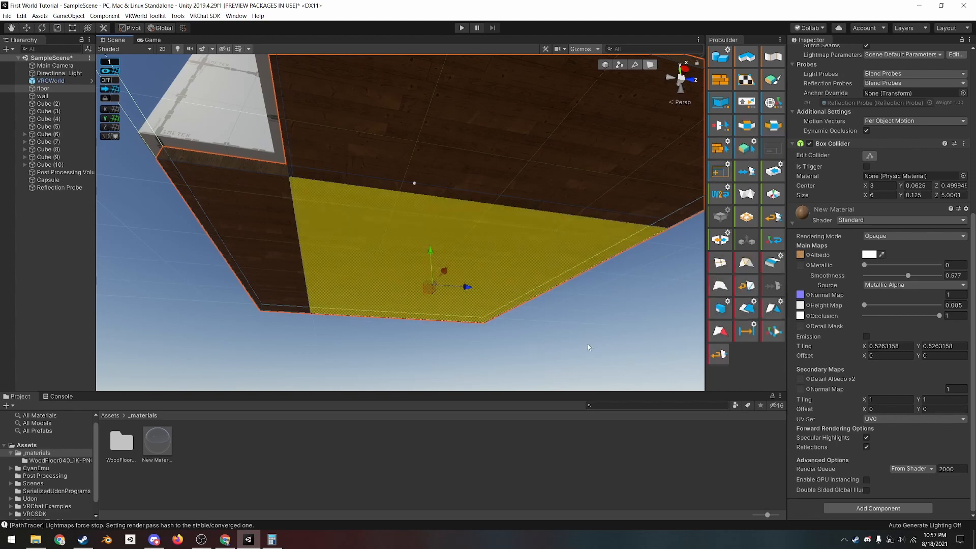
{"action": "left_click", "coordinate": [727, 83]}
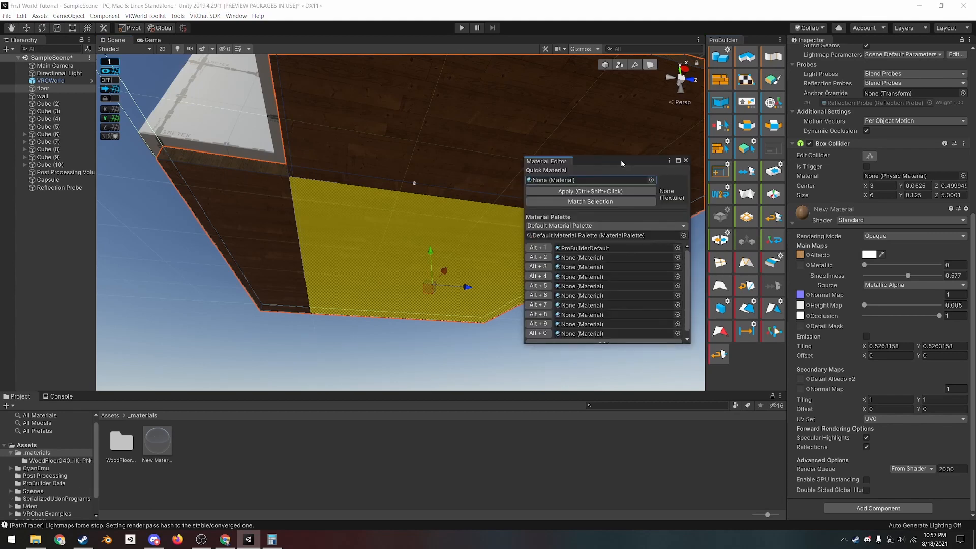
{"action": "left_click_drag", "start_coordinate": [167, 452], "coordinate": [606, 180]}
{"action": "left_click", "coordinate": [592, 192]}
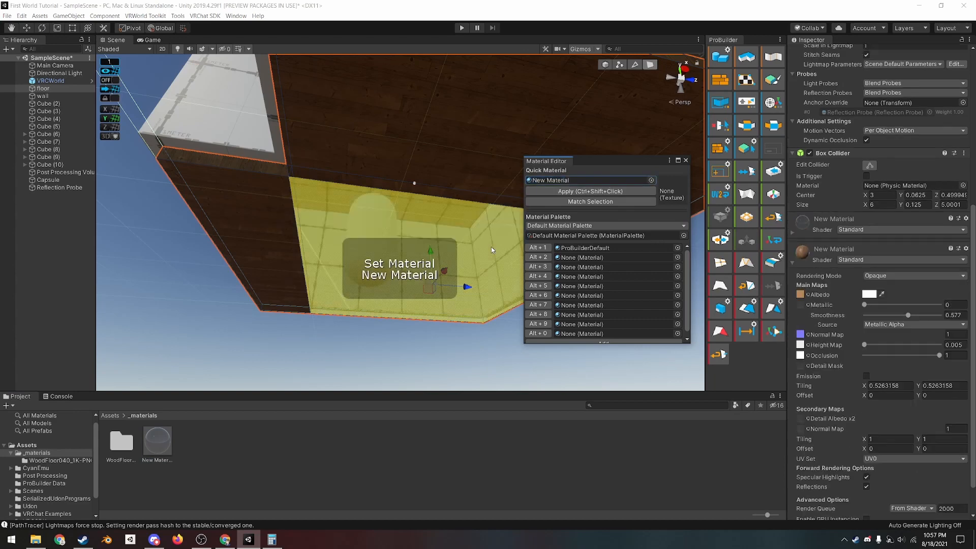
Inspect the floor's material slots and undo the transparent material assignment on its underside face
{"action": "mouse_move", "coordinate": [451, 324]}
{"action": "middle_mouse_down"}
{"action": "mouse_move", "coordinate": [433, 297]}
{"action": "mouse_move", "coordinate": [446, 335]}
{"action": "middle_mouse_up"}
{"action": "left_click", "coordinate": [445, 319]}
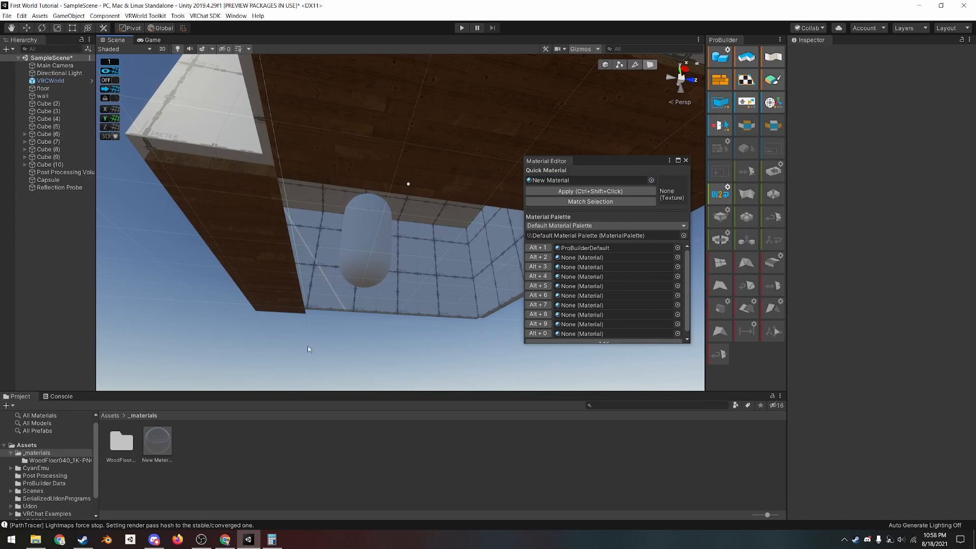
{"action": "left_click", "coordinate": [157, 441]}
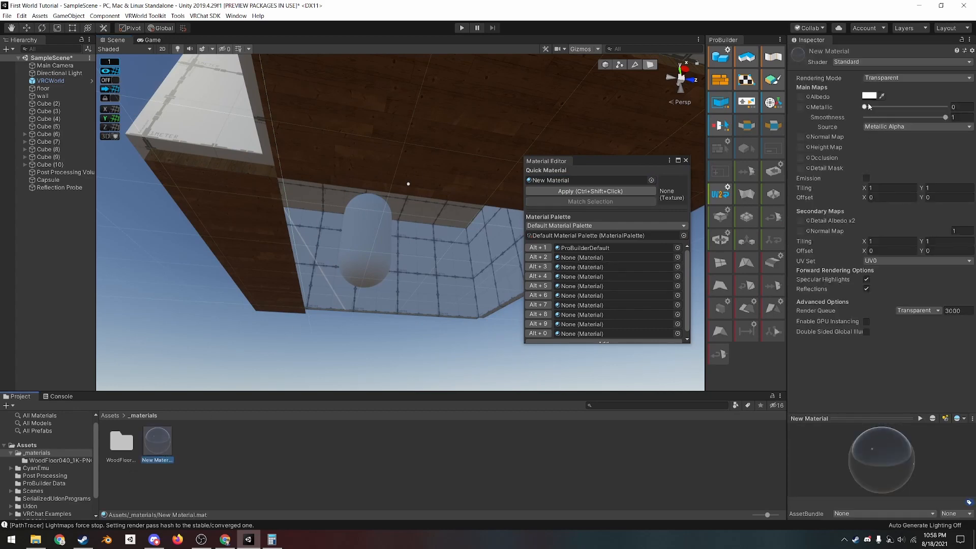
{"action": "mouse_move", "coordinate": [866, 108]}
{"action": "left_mouse_down"}
{"action": "mouse_move", "coordinate": [940, 108]}
{"action": "mouse_move", "coordinate": [867, 117]}
{"action": "mouse_move", "coordinate": [864, 108]}
{"action": "left_mouse_up"}
{"action": "left_click", "coordinate": [443, 135]}
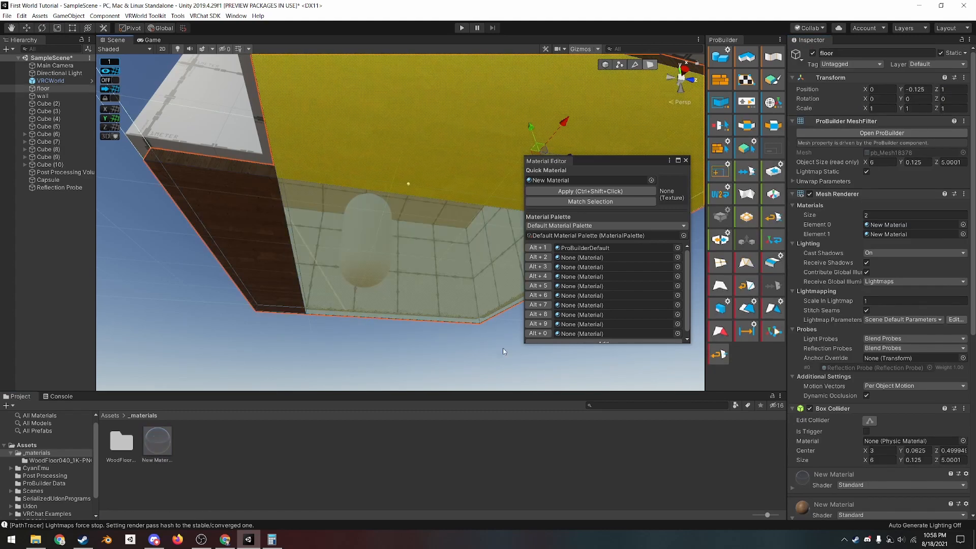
{"action": "scroll", "coordinate": [823, 414], "scroll_direction": "down", "scroll_amount": 5}
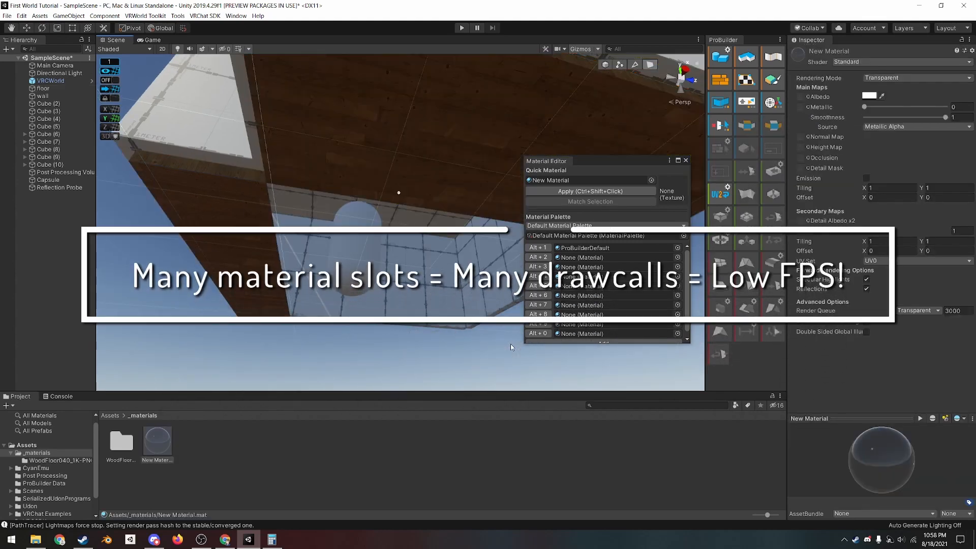
{"action": "key", "text": "ctrl+z"}
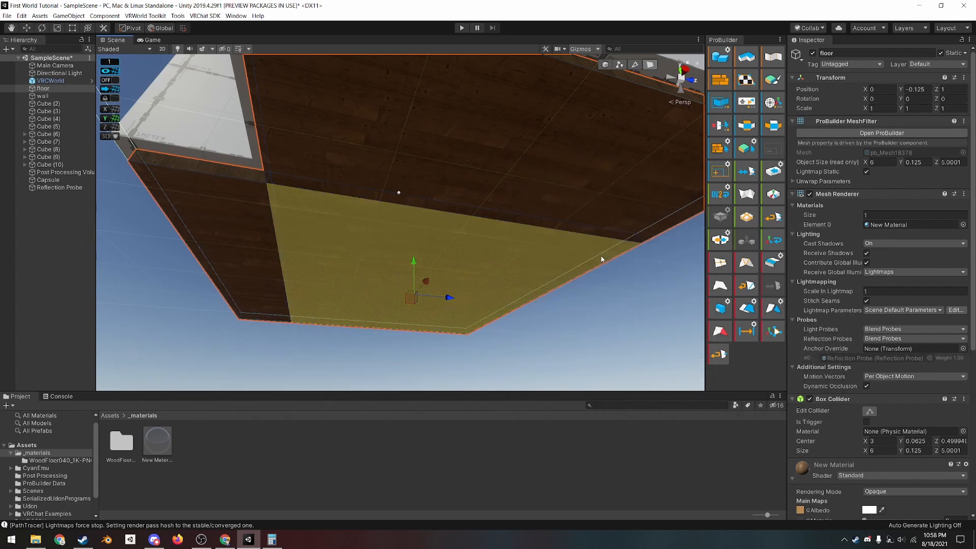
{"action": "key", "text": "ctrl+z"}
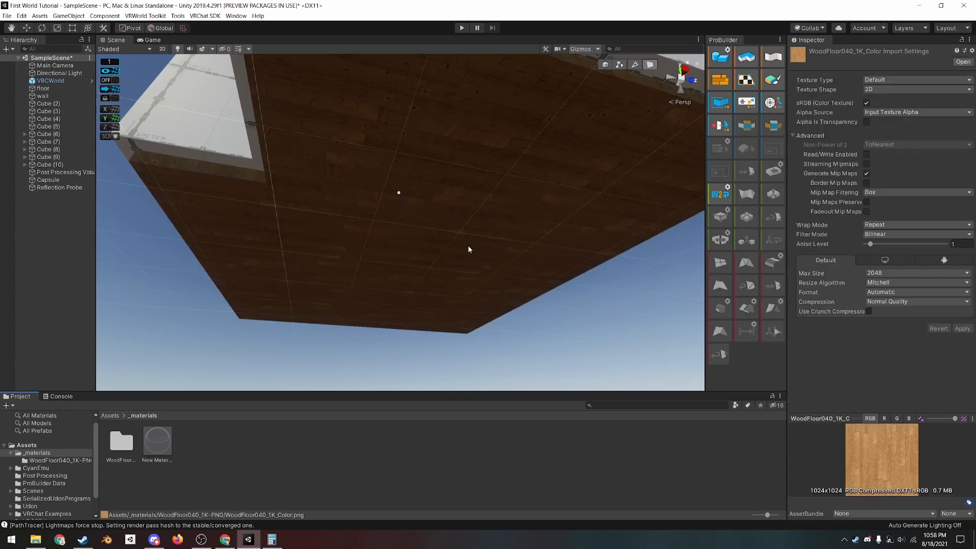
Enable crunch compression on the WoodFloor040_1K_Color texture and apply the import settings
{"action": "double_click", "coordinate": [130, 443]}
{"action": "left_click", "coordinate": [187, 445]}
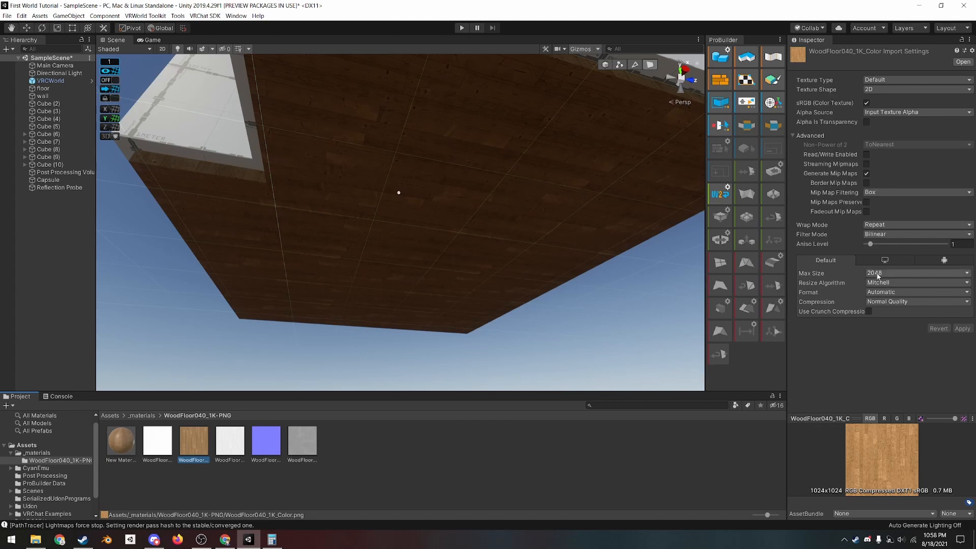
{"action": "left_click", "coordinate": [868, 312]}
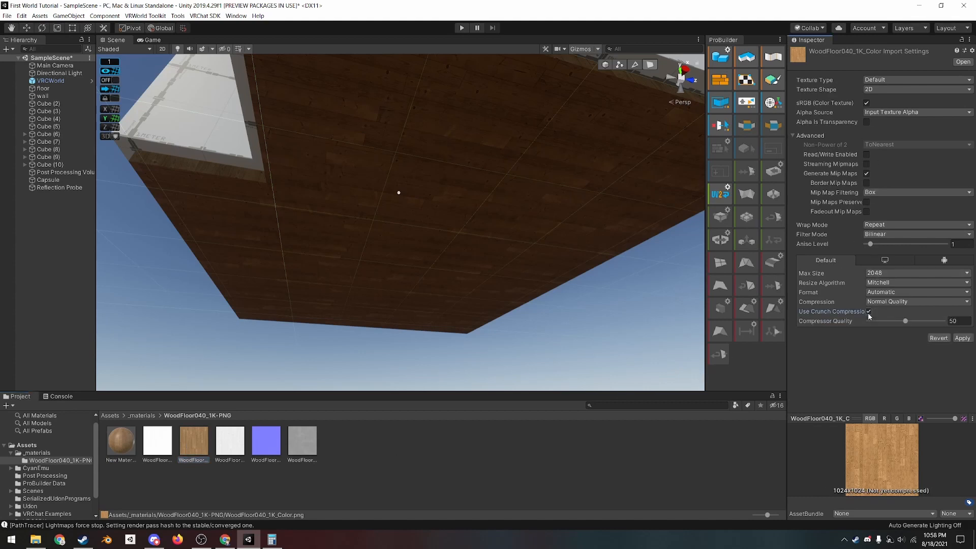
{"action": "left_click", "coordinate": [962, 339]}
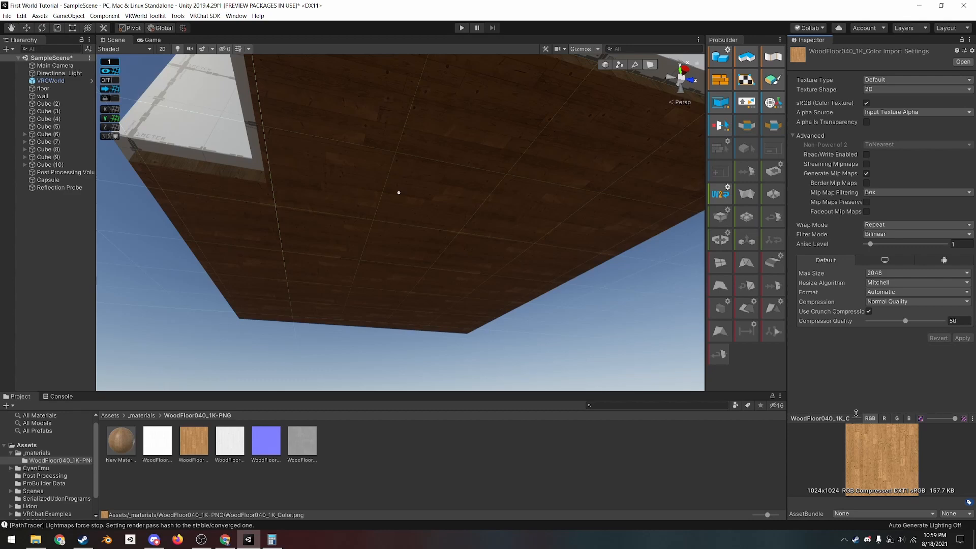
Override the wood color texture's import settings for Android with max size 512 and format RGB(A) Compressed ASTC HDR 6x6 block
{"action": "left_click", "coordinate": [938, 262]}
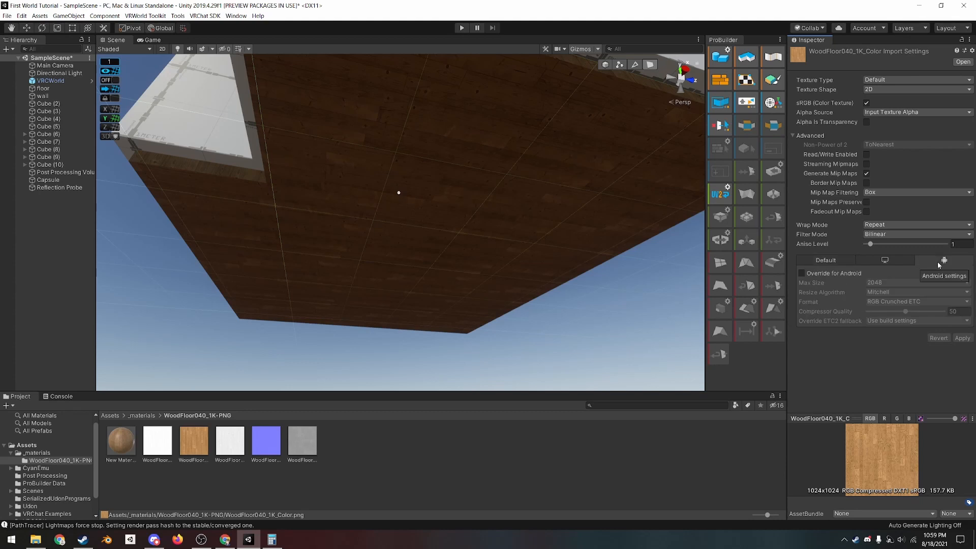
{"action": "left_click", "coordinate": [826, 274]}
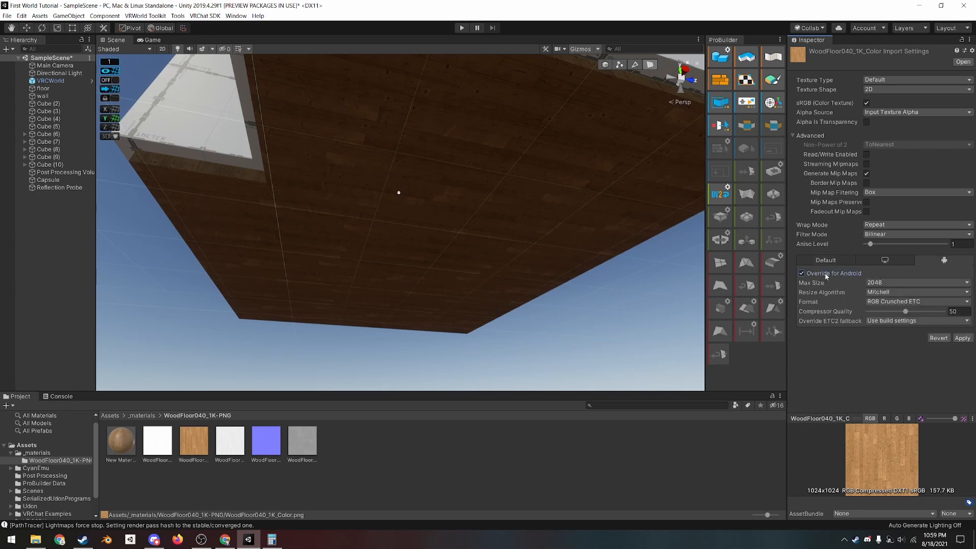
{"action": "left_click", "coordinate": [879, 283]}
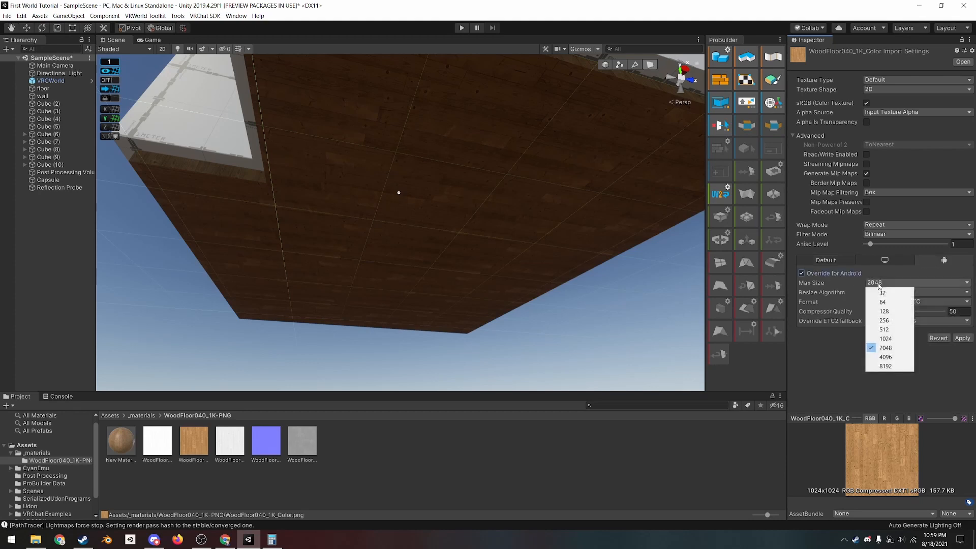
{"action": "left_click", "coordinate": [890, 330]}
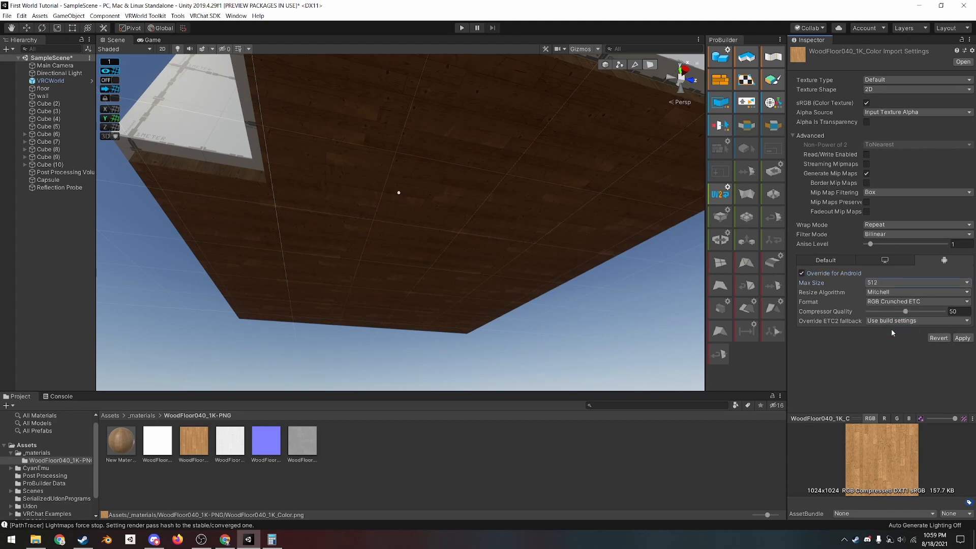
{"action": "left_click", "coordinate": [892, 303]}
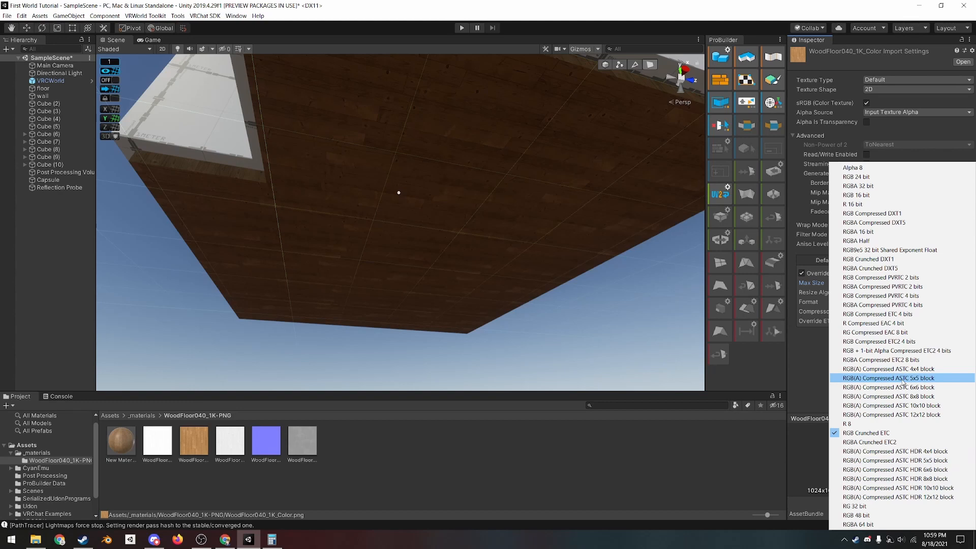
{"action": "left_click", "coordinate": [895, 469]}
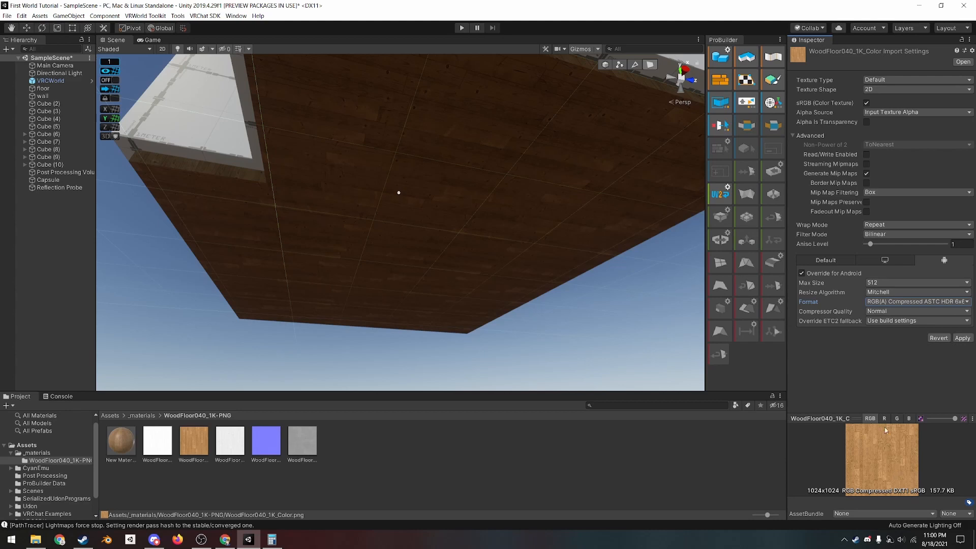
Set the wood color texture's default max size to 1024
{"action": "left_click", "coordinate": [822, 260]}
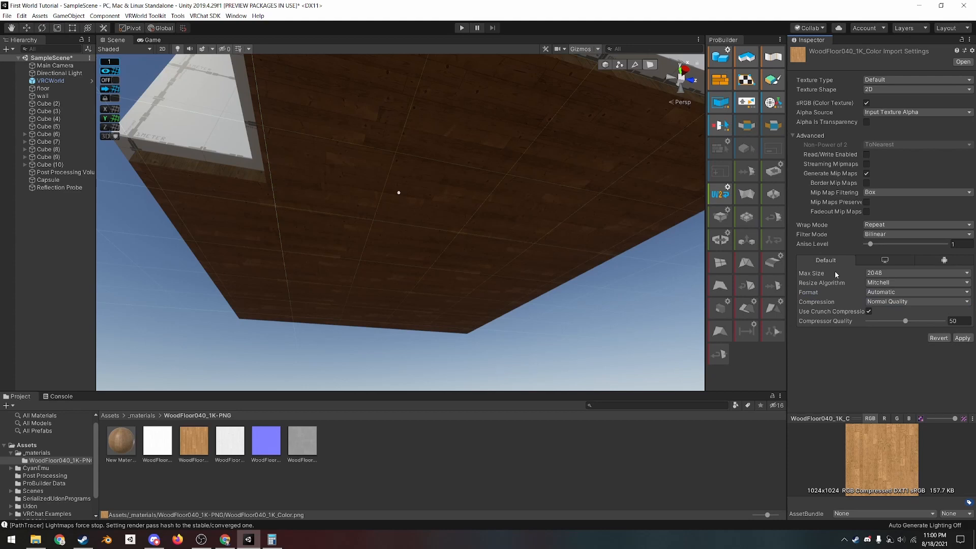
{"action": "left_click", "coordinate": [887, 273]}
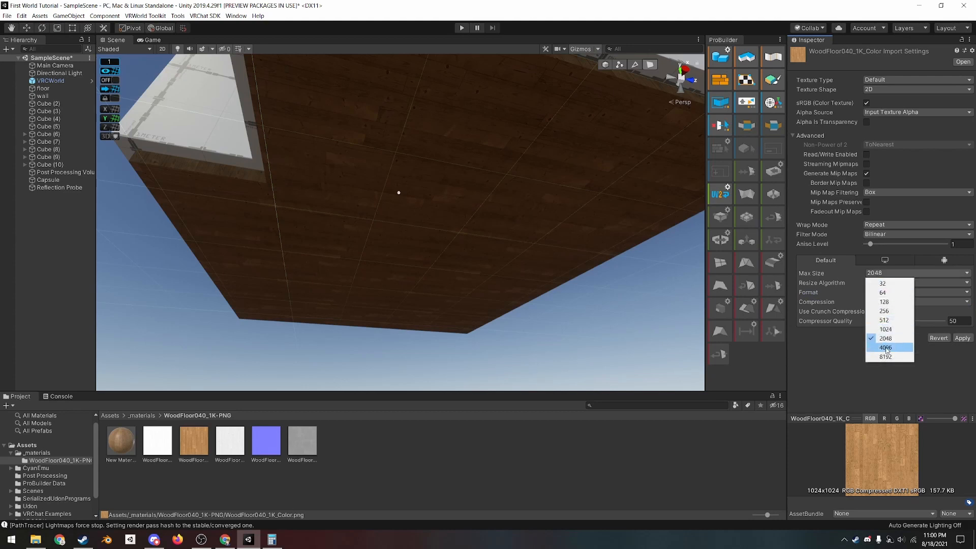
{"action": "left_click", "coordinate": [886, 329]}
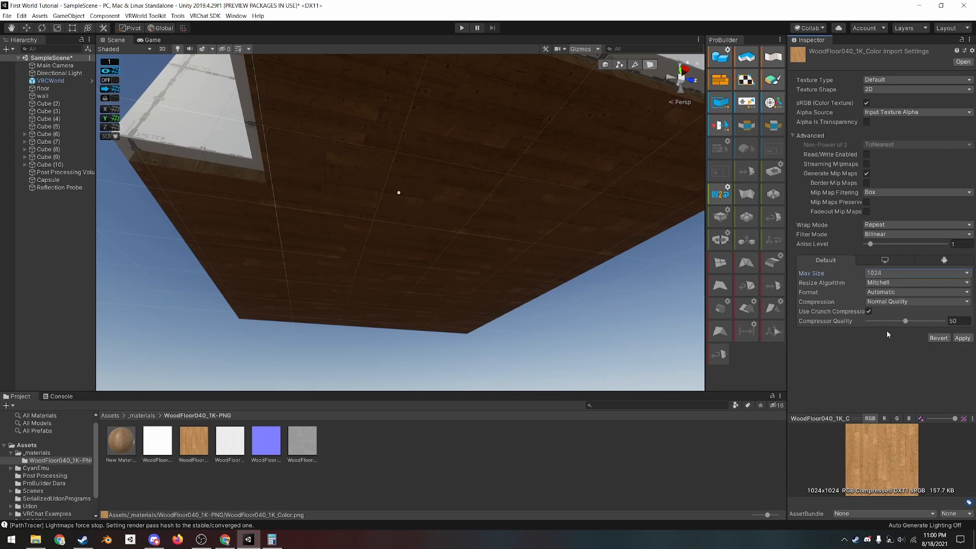
Enable streaming mipmaps on the wood color texture, set filter mode to Trilinear and aniso level to 8, and apply
{"action": "left_click", "coordinate": [866, 163]}
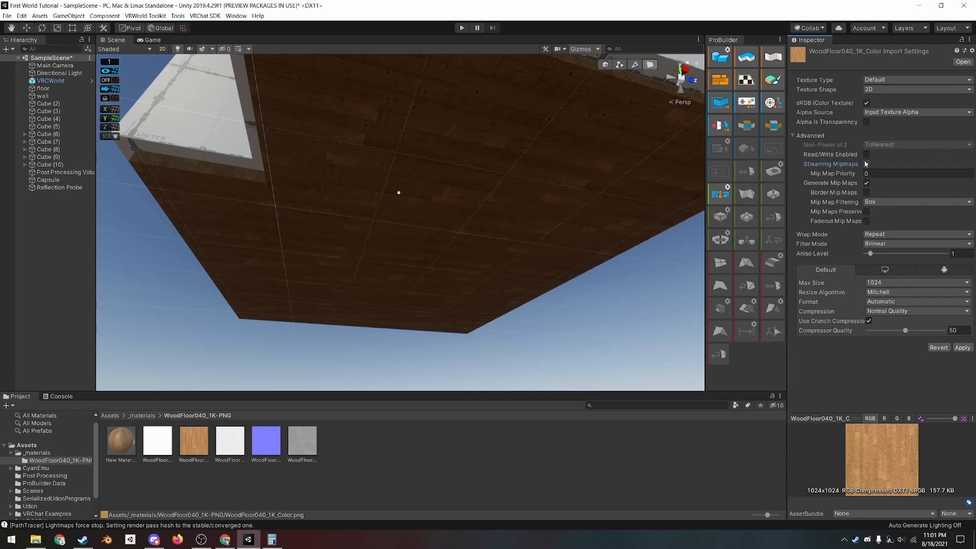
{"action": "left_click", "coordinate": [883, 244]}
{"action": "left_click", "coordinate": [886, 272]}
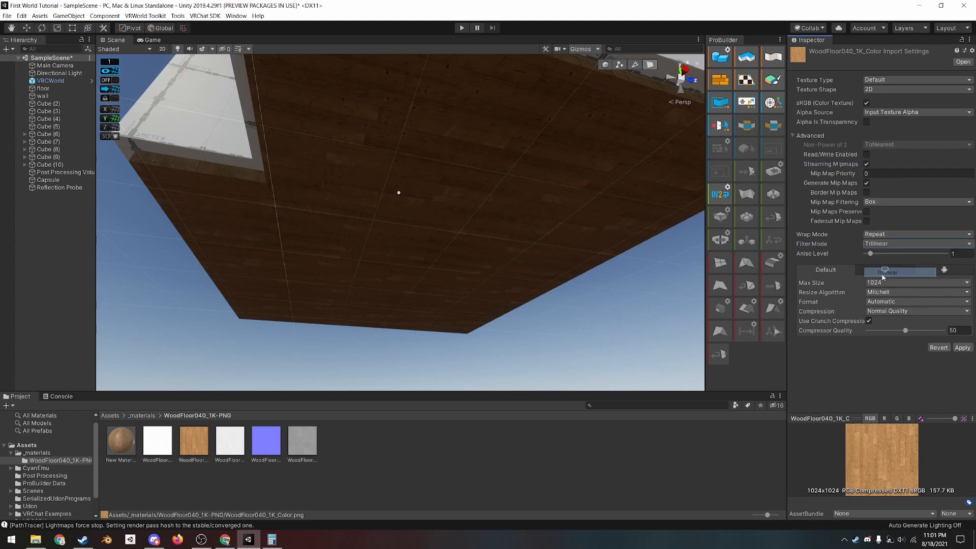
{"action": "left_click", "coordinate": [959, 252]}
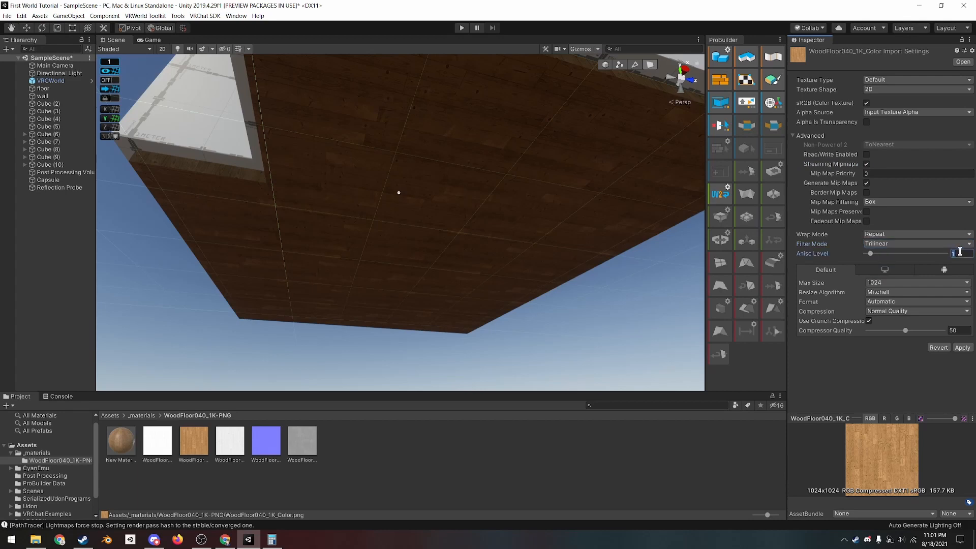
{"action": "type", "text": "8"}
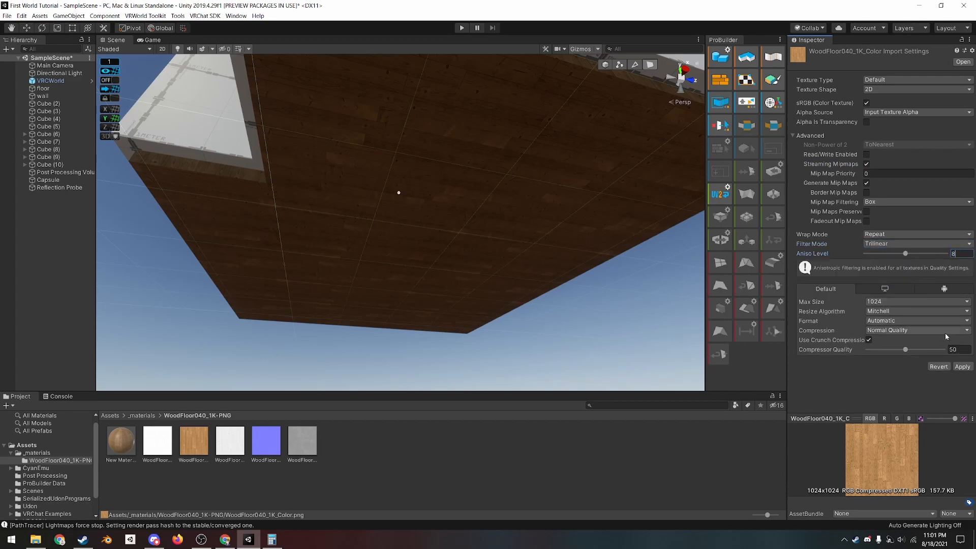
{"action": "left_click", "coordinate": [962, 366]}
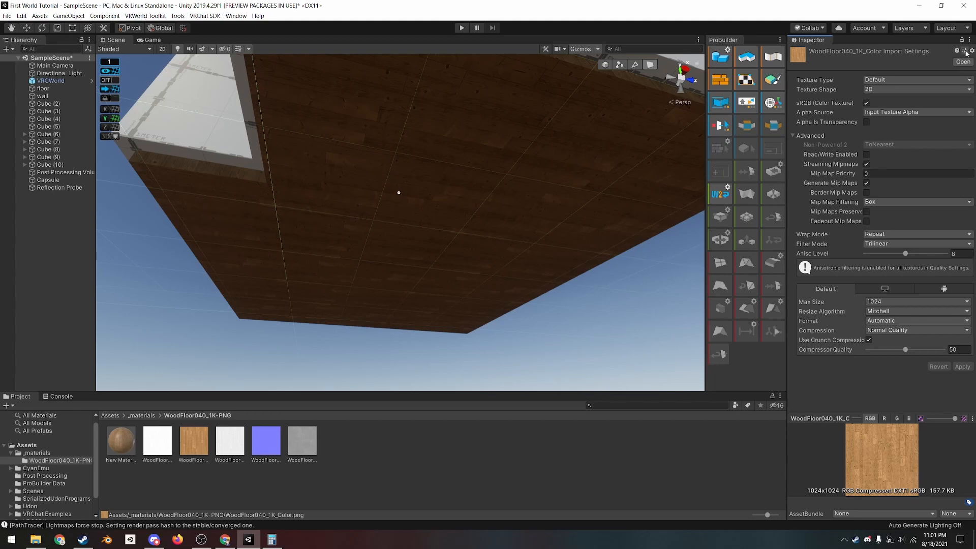
Save the texture's current import settings as the preset TextureImporter.preset in the _materials folder
{"action": "left_click", "coordinate": [965, 52]}
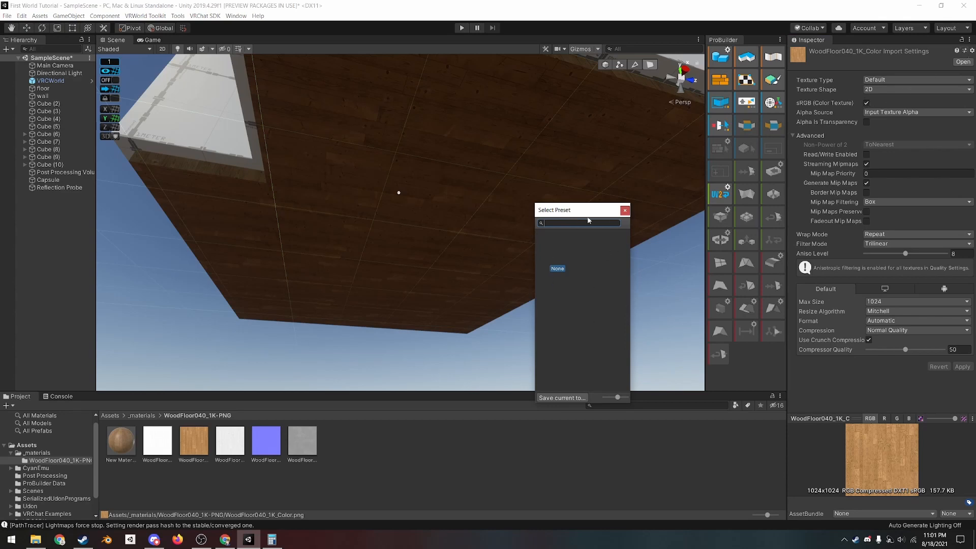
{"action": "left_click", "coordinate": [562, 398]}
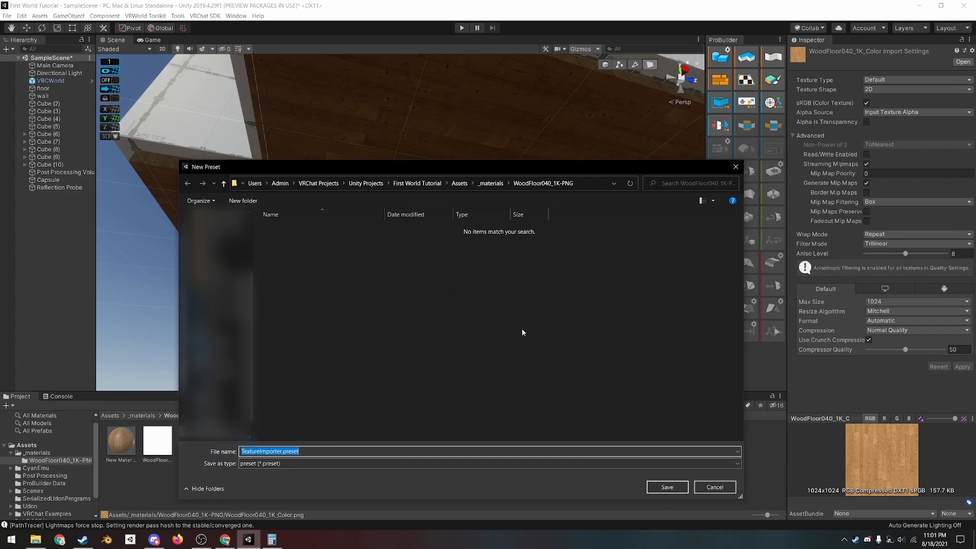
{"action": "left_click", "coordinate": [491, 183]}
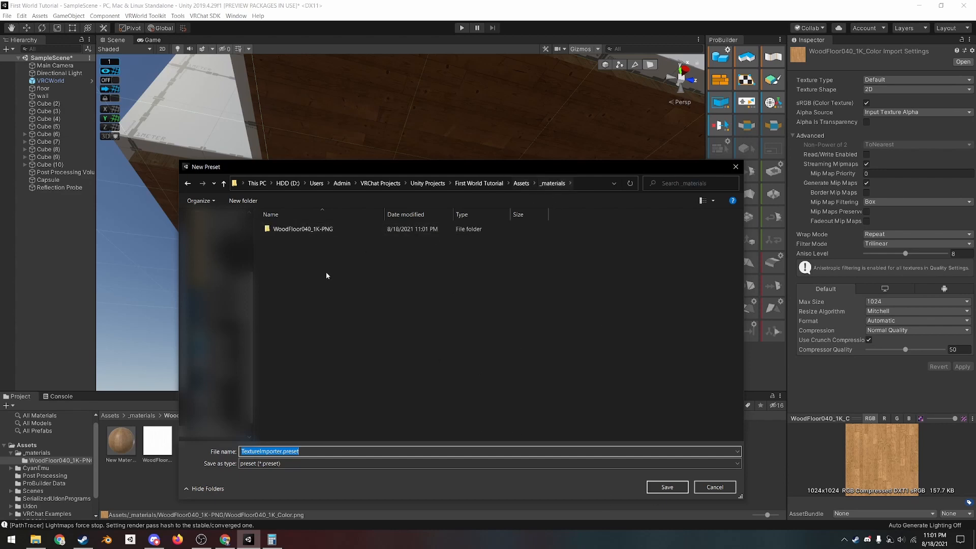
{"action": "left_click", "coordinate": [666, 487]}
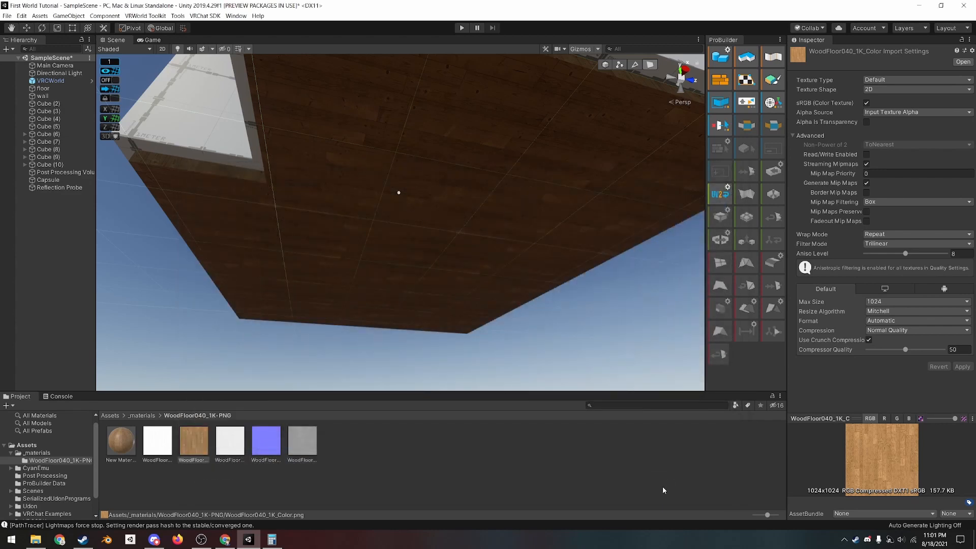
Make the TextureImporter preset in the _materials folder the default for texture imports
{"action": "left_click", "coordinate": [143, 415]}
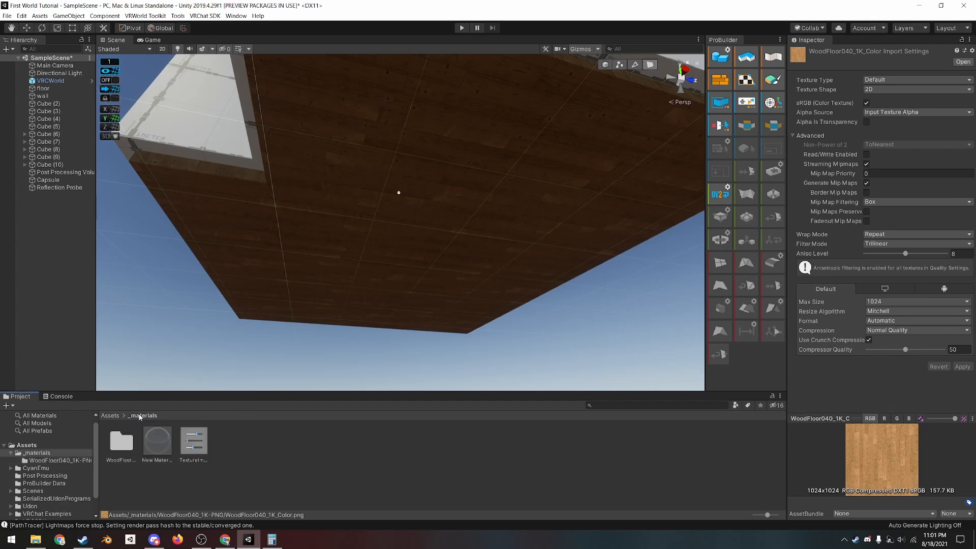
{"action": "left_click", "coordinate": [201, 446]}
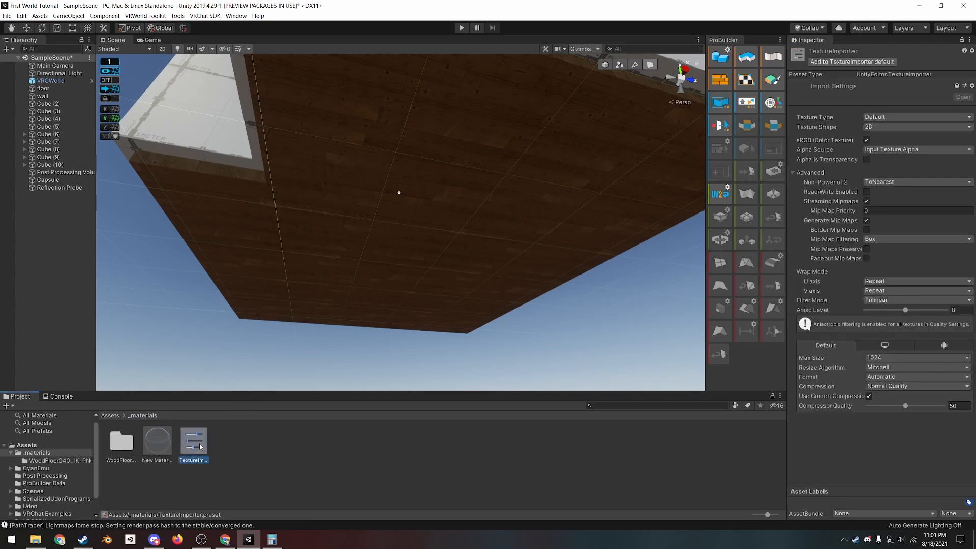
{"action": "left_click", "coordinate": [855, 63]}
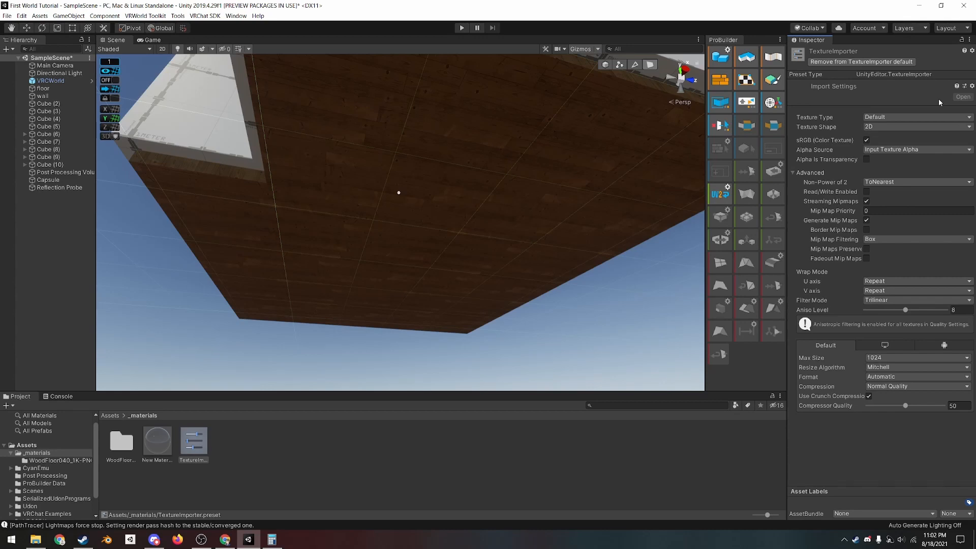
Disable sRGB on the ambient occlusion, height and roughness textures and set their Android override format to RGB(A) Compressed ASTC HDR 6x6 block
{"action": "double_click", "coordinate": [121, 441]}
{"action": "left_click", "coordinate": [157, 441]}
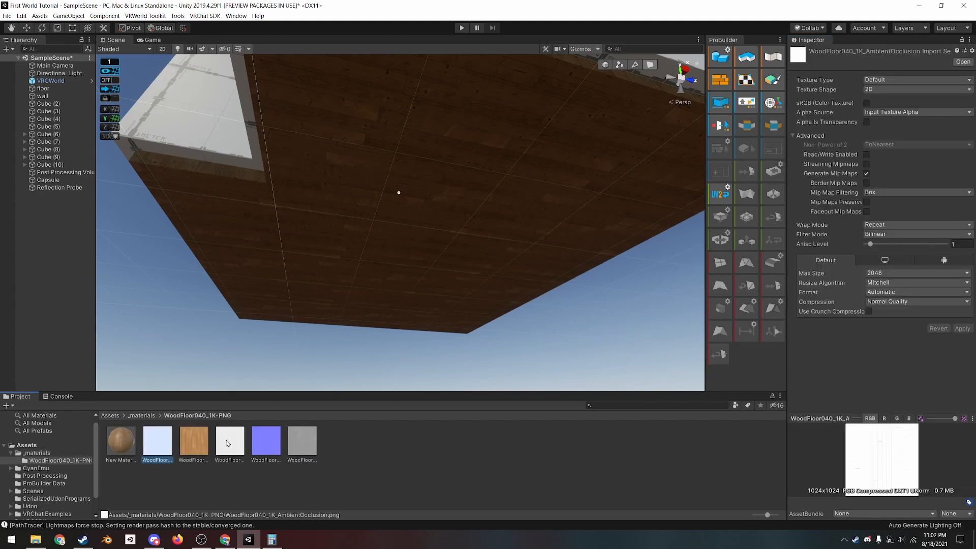
{"action": "left_click", "coordinate": [228, 441], "text": "ctrl"}
{"action": "left_click", "coordinate": [299, 443], "text": "ctrl"}
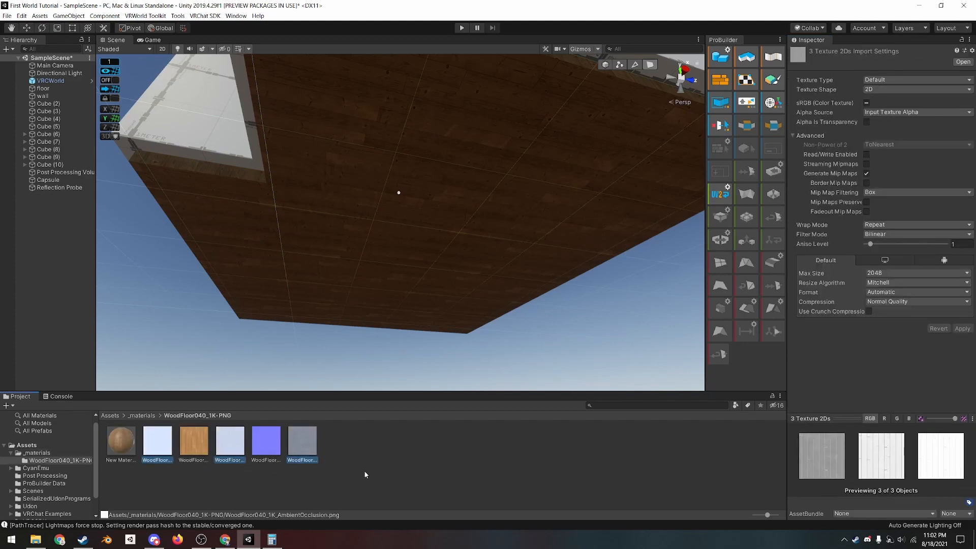
{"action": "left_click", "coordinate": [866, 103]}
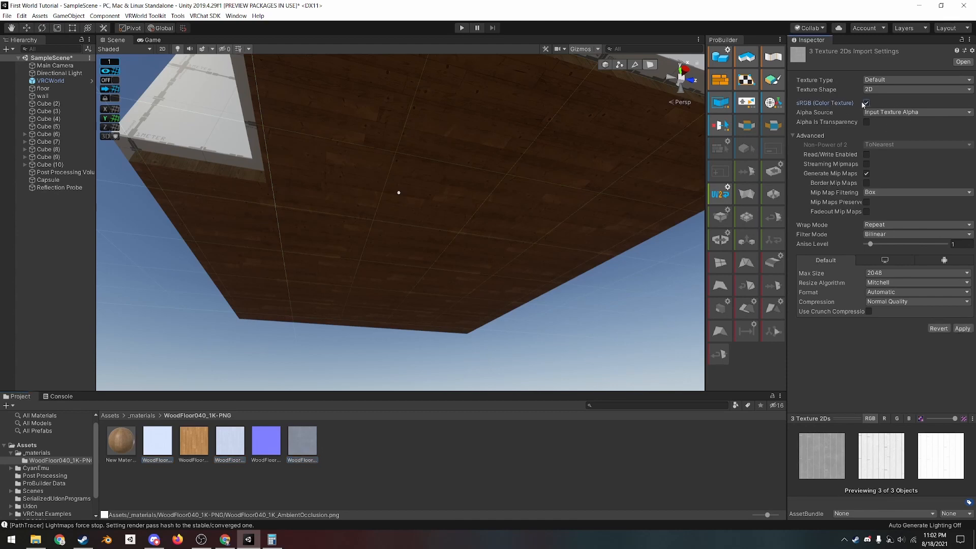
{"action": "left_click", "coordinate": [865, 103]}
{"action": "left_click", "coordinate": [894, 302]}
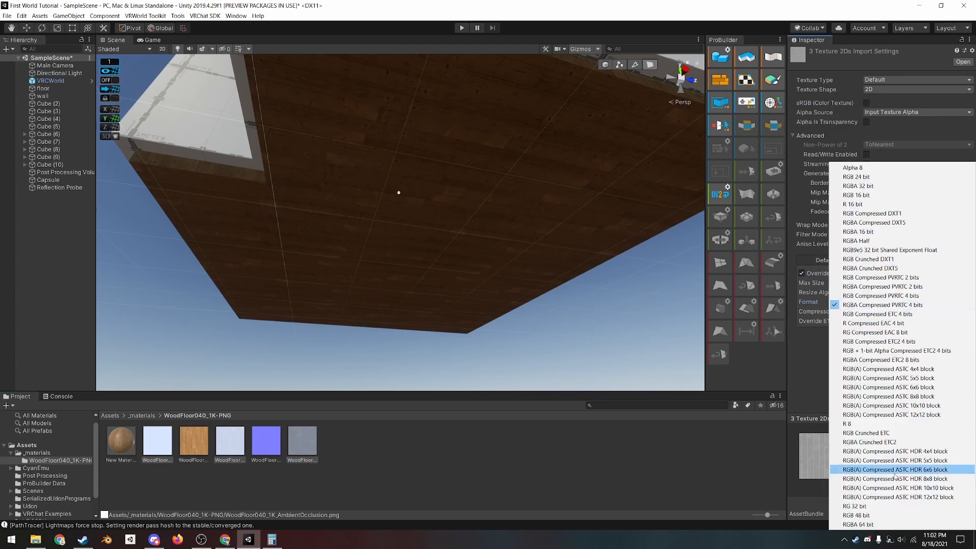
{"action": "left_click", "coordinate": [894, 469]}
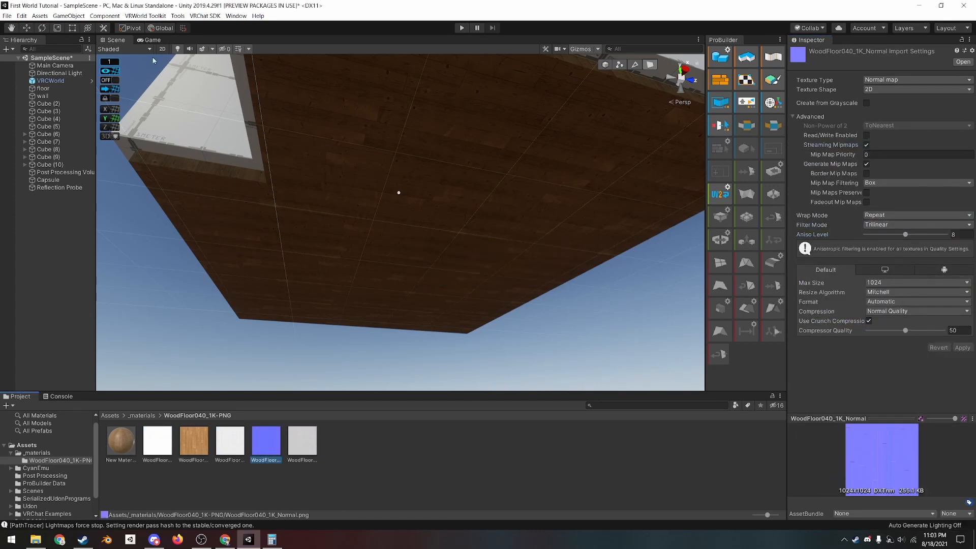
Review the mip map, aniso, size and crunch compression options of VRWorld Toolkit's Mass Texture Importer
{"action": "left_click", "coordinate": [142, 16]}
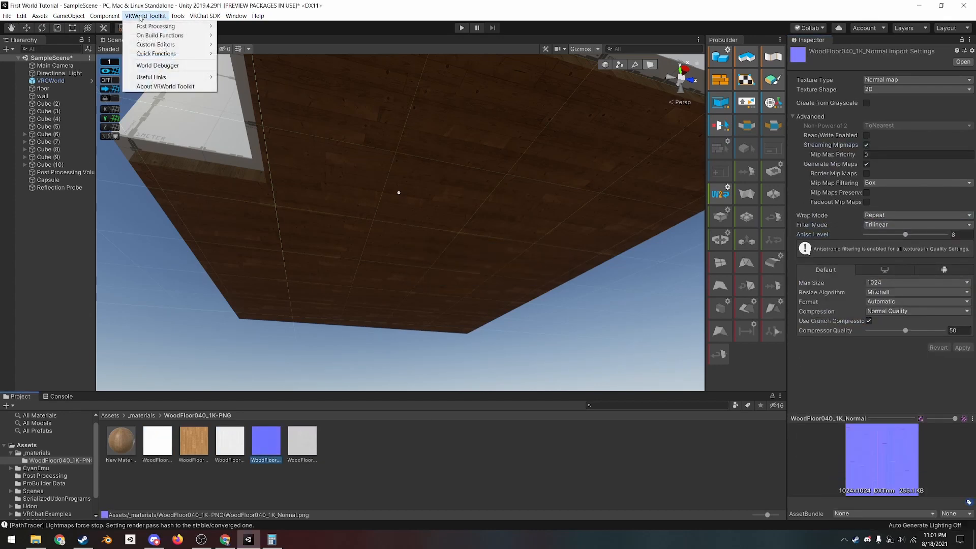
{"action": "mouse_move", "coordinate": [203, 54]}
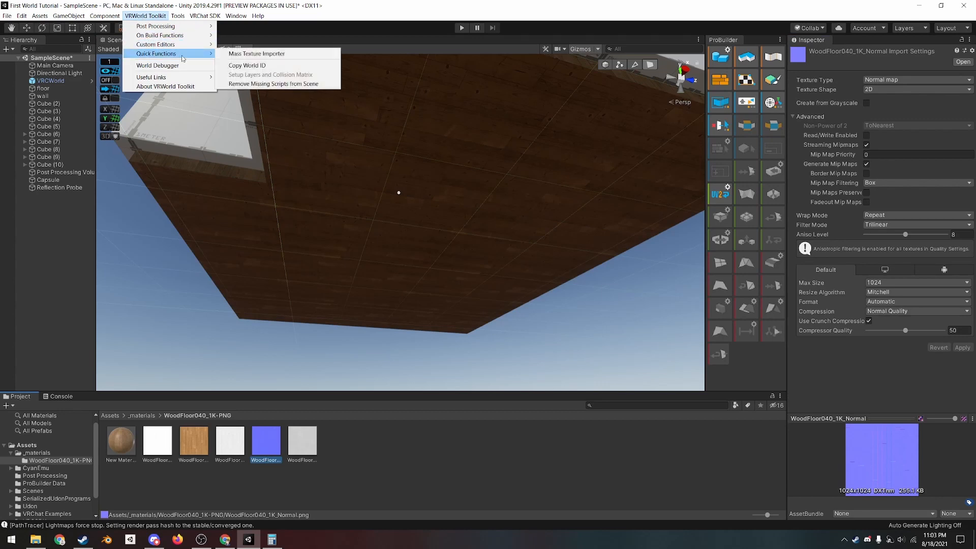
{"action": "left_click", "coordinate": [238, 58]}
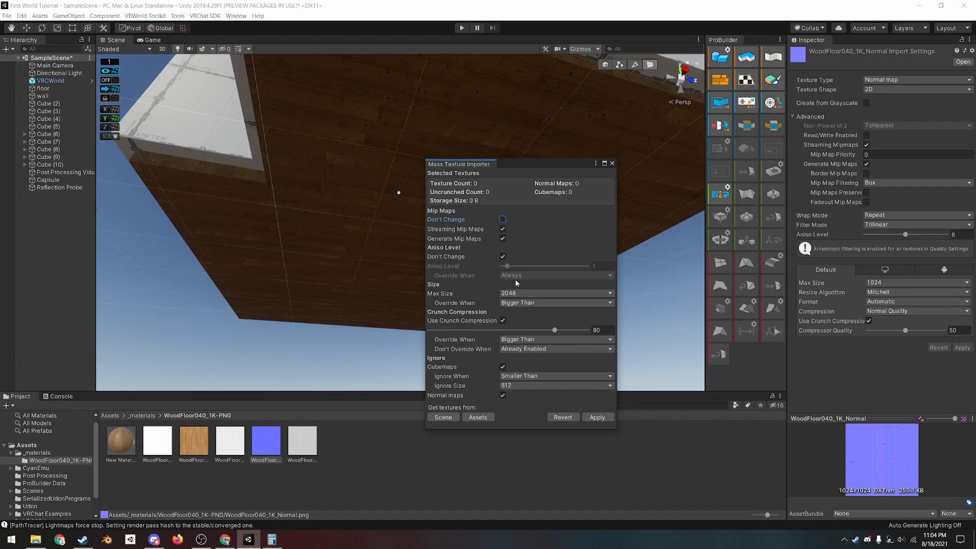
{"action": "left_click", "coordinate": [611, 163]}
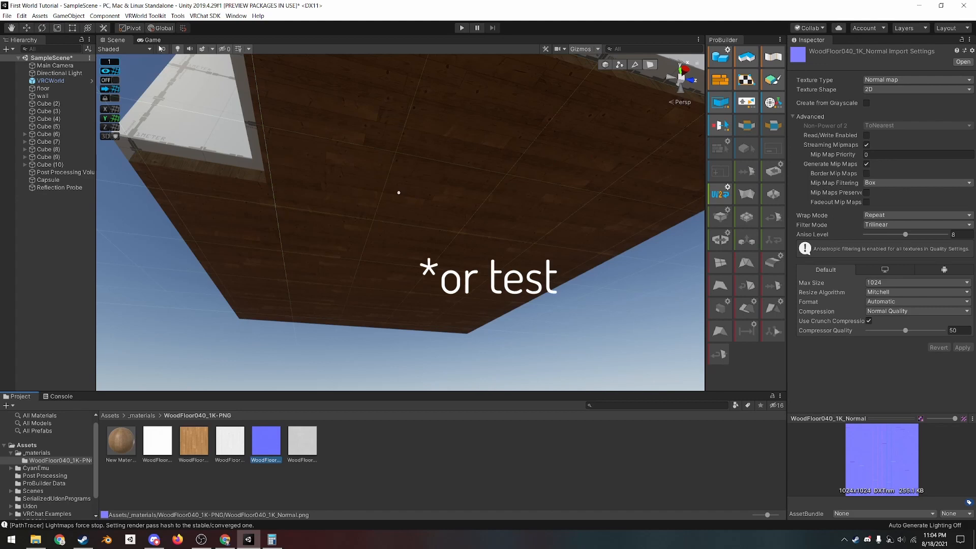
Review the scene messages and the build report in VRWorld Toolkit's World Debugger
{"action": "left_click", "coordinate": [147, 15]}
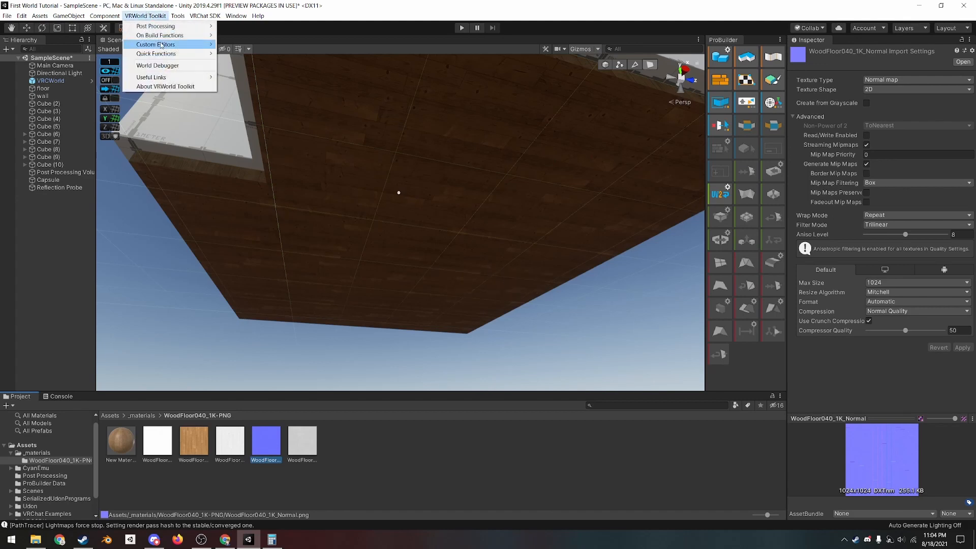
{"action": "left_click", "coordinate": [158, 66]}
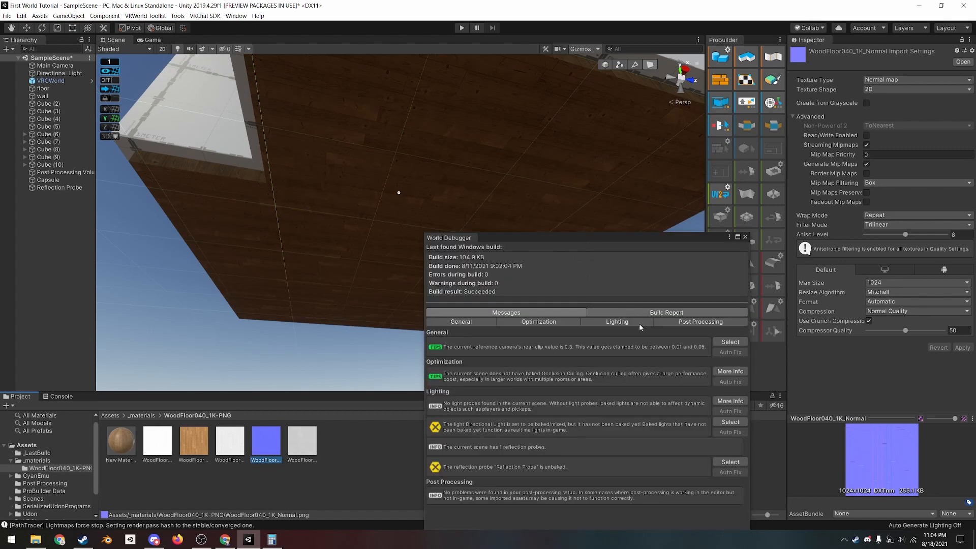
{"action": "left_click", "coordinate": [607, 312]}
{"action": "left_click_drag", "start_coordinate": [592, 235], "coordinate": [544, 154]}
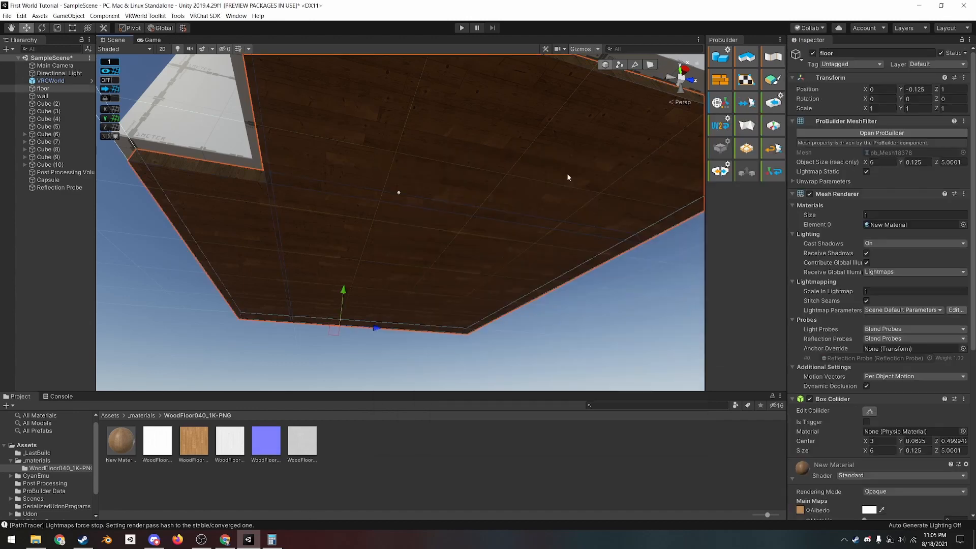
Examine the textured wood floor inside the room, around the capsule and where sunlight falls through the windows
{"action": "left_click", "coordinate": [115, 458]}
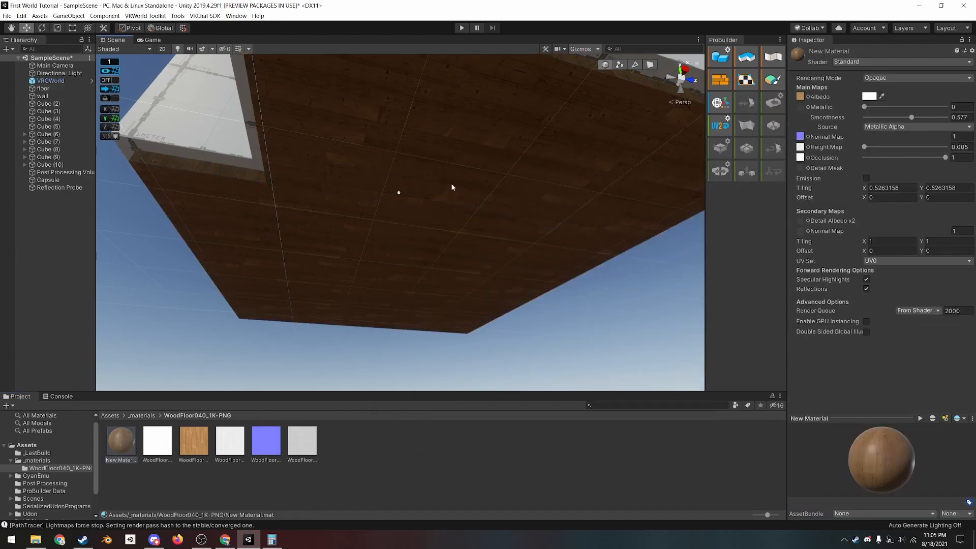
{"action": "left_click", "coordinate": [453, 189]}
{"action": "left_click_drag", "start_coordinate": [455, 197], "coordinate": [434, 372], "text": "alt"}
{"action": "right_click_drag", "start_coordinate": [433, 373], "coordinate": [619, 300], "text": "alt"}
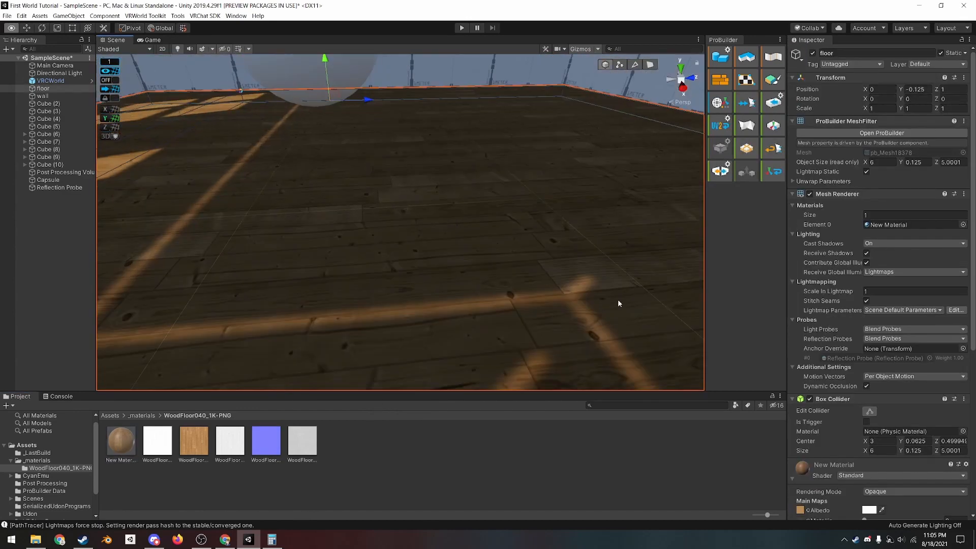
{"action": "left_click_drag", "start_coordinate": [400, 260], "coordinate": [584, 255], "text": "alt"}
{"action": "left_click_drag", "start_coordinate": [371, 248], "coordinate": [616, 237], "text": "alt"}
{"action": "left_click_drag", "start_coordinate": [361, 216], "coordinate": [454, 213], "text": "alt"}
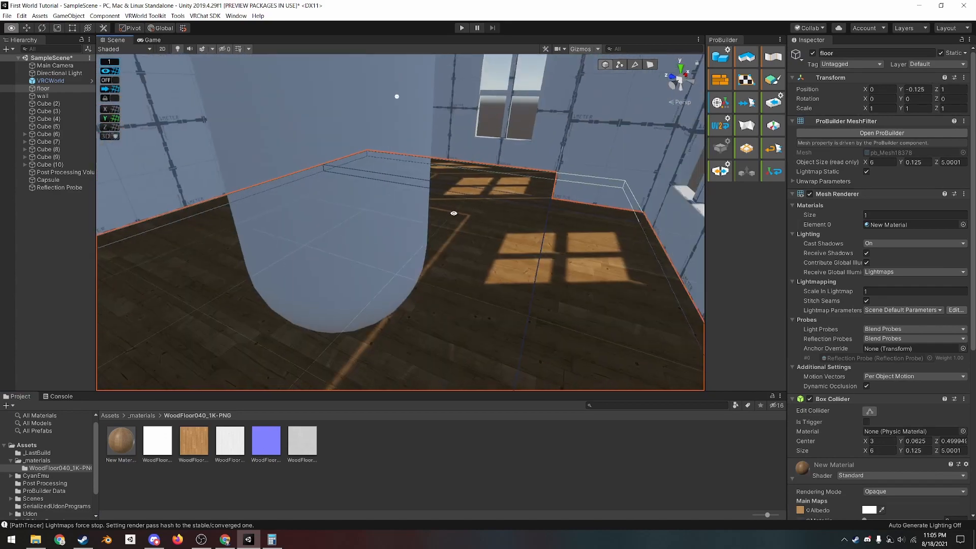
{"action": "left_click_drag", "start_coordinate": [570, 251], "coordinate": [447, 231], "text": "alt"}
{"action": "right_click_drag", "start_coordinate": [448, 231], "coordinate": [581, 262], "text": "alt"}
{"action": "left_click_drag", "start_coordinate": [581, 263], "coordinate": [529, 257], "text": "alt"}
{"action": "right_click_drag", "start_coordinate": [529, 257], "coordinate": [513, 290], "text": "alt"}
Switch the wood floor material's shader to Autodesk Interactive and assign the wood roughness texture to its Roughness map
{"action": "left_click", "coordinate": [121, 440]}
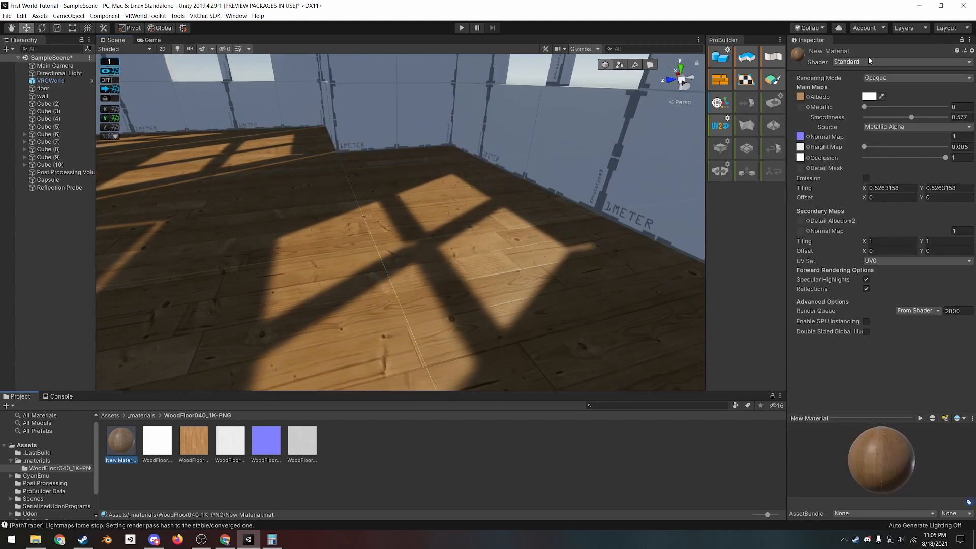
{"action": "left_click", "coordinate": [861, 62]}
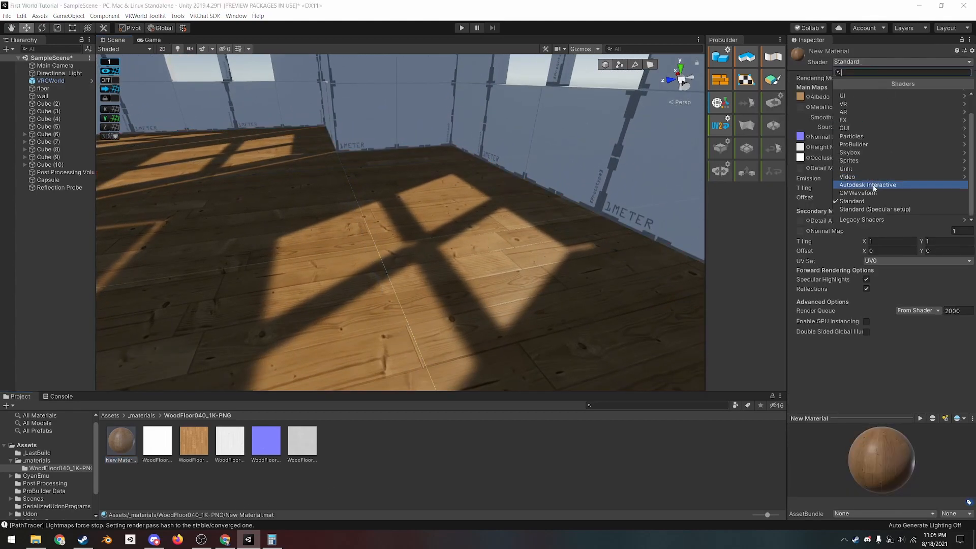
{"action": "left_click", "coordinate": [873, 186]}
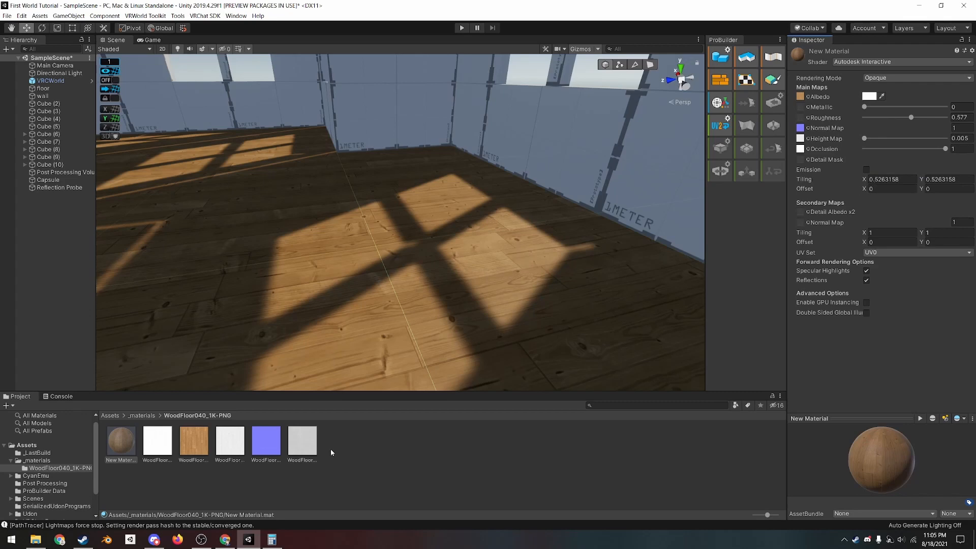
{"action": "left_click_drag", "start_coordinate": [304, 453], "coordinate": [800, 118]}
Inspect the roughness shading on the sunlit floorboards up close and in the material preview
{"action": "scroll", "coordinate": [404, 304], "scroll_direction": "up", "scroll_amount": 5}
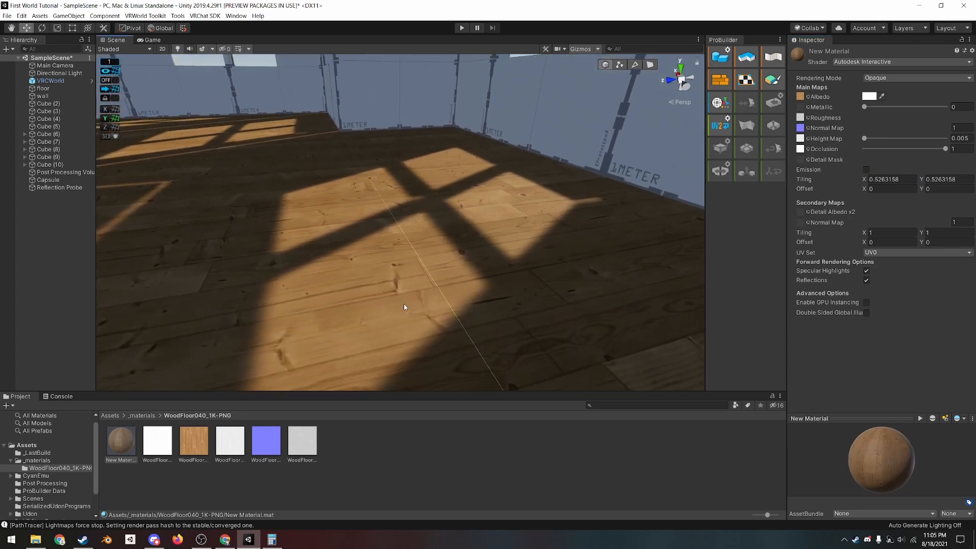
{"action": "scroll", "coordinate": [457, 236], "scroll_direction": "up", "scroll_amount": 3}
{"action": "left_click_drag", "start_coordinate": [457, 235], "coordinate": [542, 239], "text": "alt"}
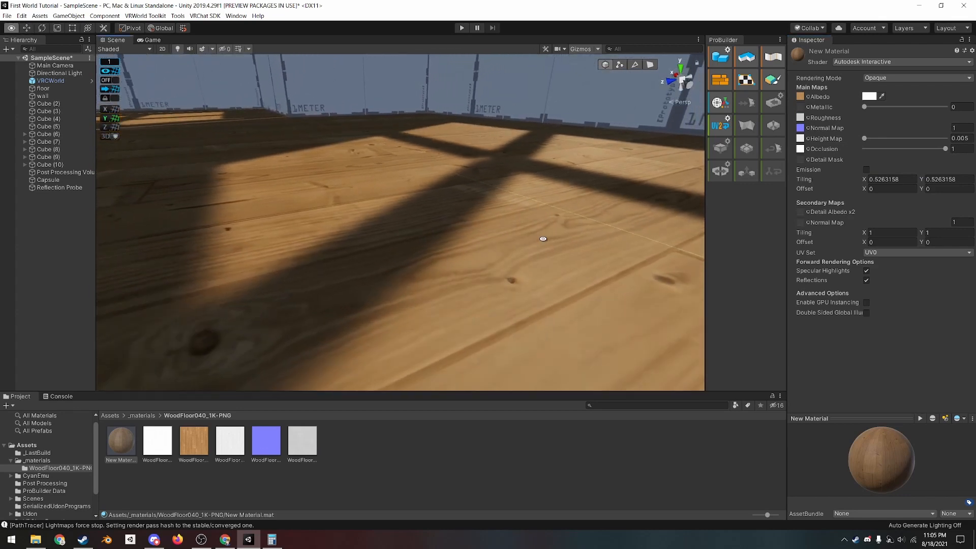
{"action": "middle_click_drag", "start_coordinate": [673, 259], "coordinate": [574, 286]}
{"action": "left_click_drag", "start_coordinate": [921, 459], "coordinate": [891, 459]}
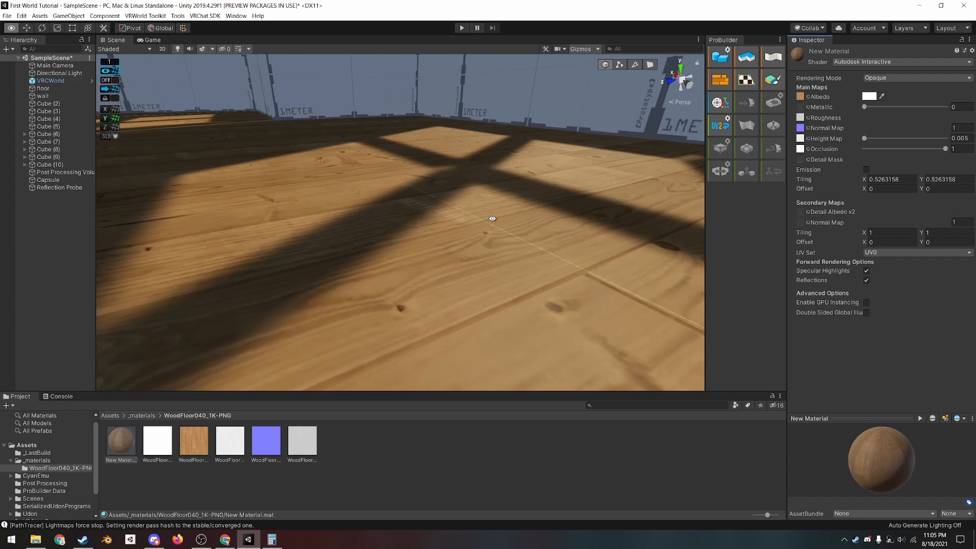
{"action": "left_click_drag", "start_coordinate": [493, 218], "coordinate": [522, 240], "text": "alt"}
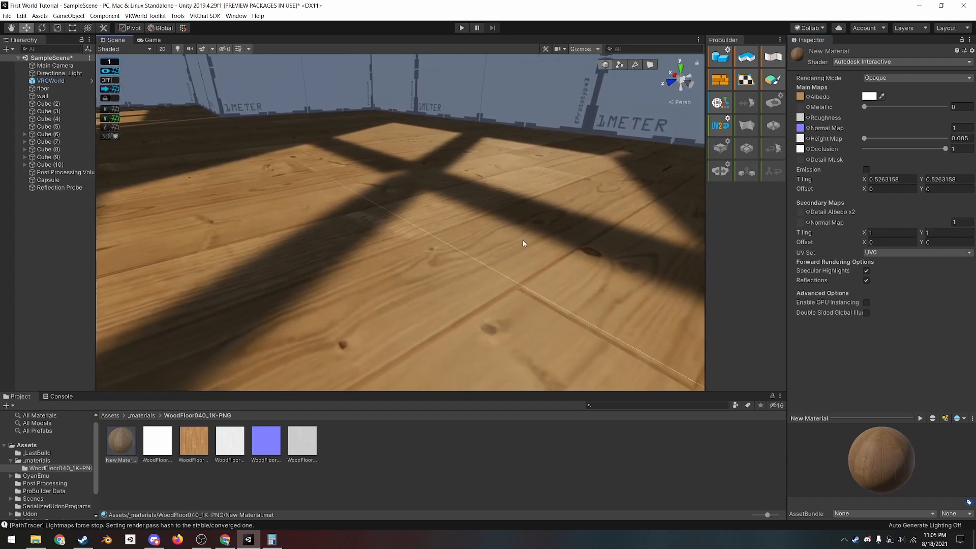
{"action": "mouse_move", "coordinate": [520, 292]}
{"action": "left_mouse_down", "text": "alt"}
{"action": "mouse_move", "coordinate": [559, 282]}
{"action": "mouse_move", "coordinate": [517, 269]}
{"action": "mouse_move", "coordinate": [534, 273]}
{"action": "mouse_move", "coordinate": [527, 279]}
{"action": "left_mouse_up", "text": "alt"}
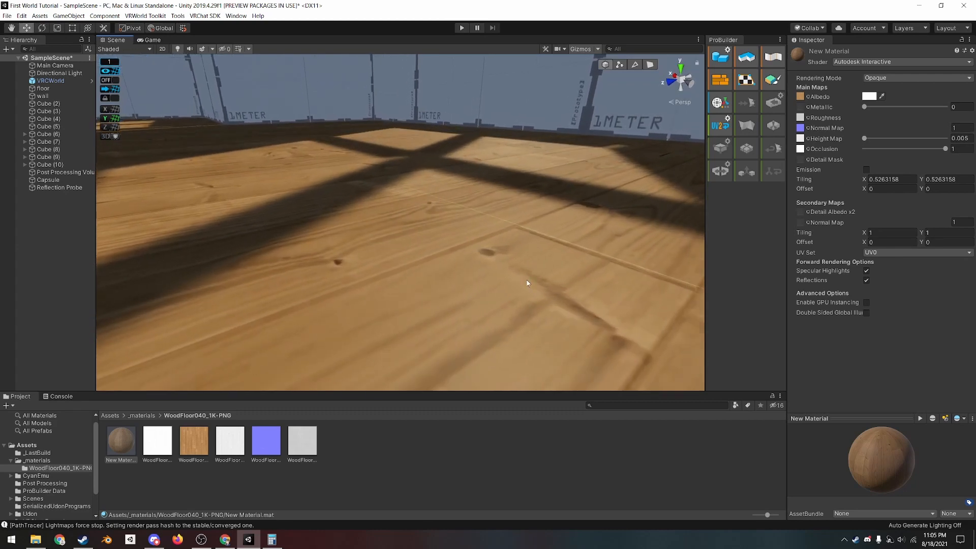
Switch the wood floor material's shader to Standard with Metallic Alpha as the smoothness source
{"action": "left_click", "coordinate": [899, 62]}
{"action": "left_click", "coordinate": [869, 196]}
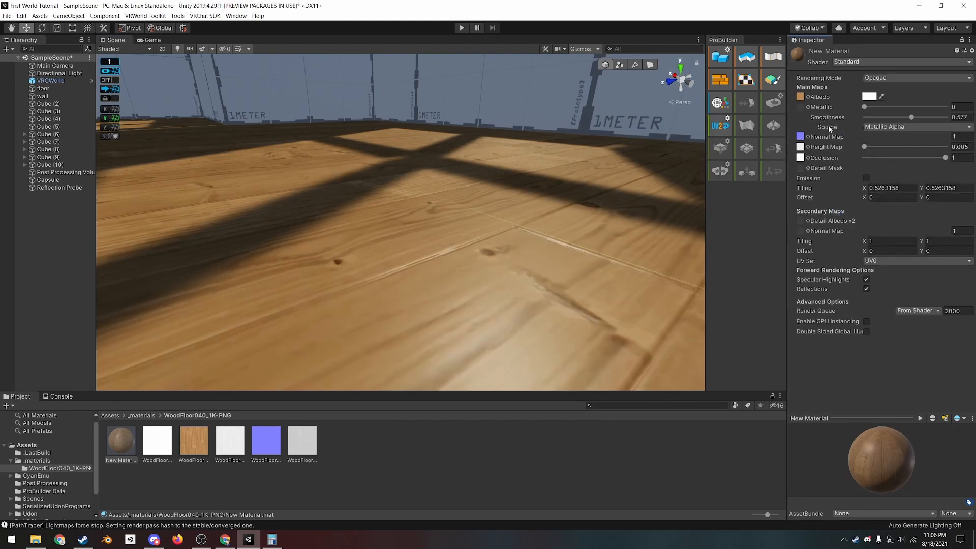
{"action": "left_click", "coordinate": [873, 128]}
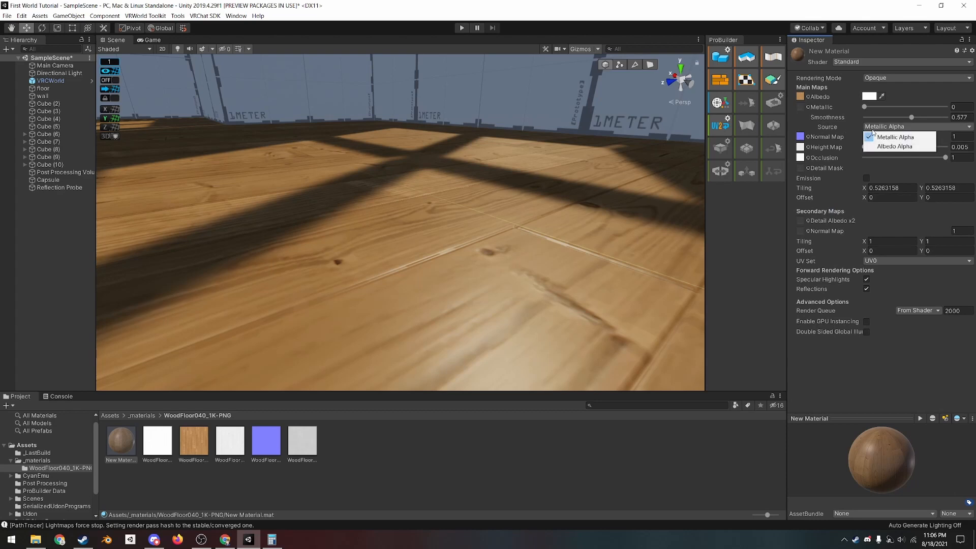
{"action": "left_click", "coordinate": [885, 136]}
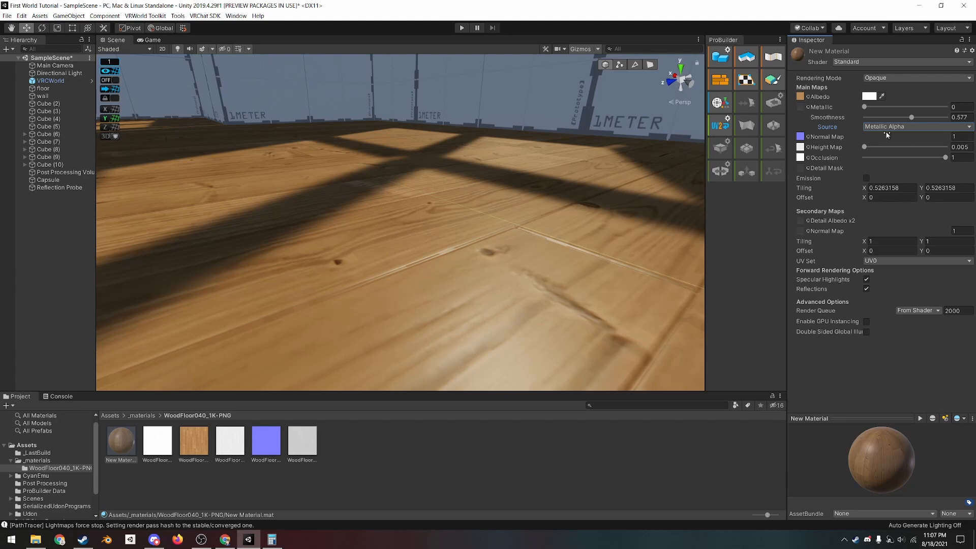
Switch to Chrome and read the SmartTexture GitHub README on packing textures into channels, returning to Unity when done
{"action": "left_click", "coordinate": [225, 540]}
{"action": "scroll", "coordinate": [90, 163], "scroll_direction": "down", "scroll_amount": 12}
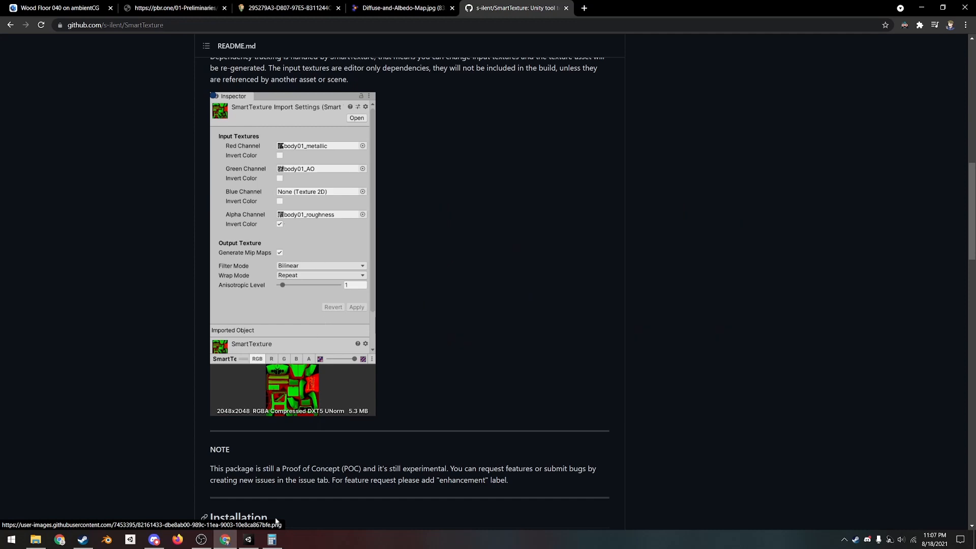
{"action": "left_click", "coordinate": [249, 539]}
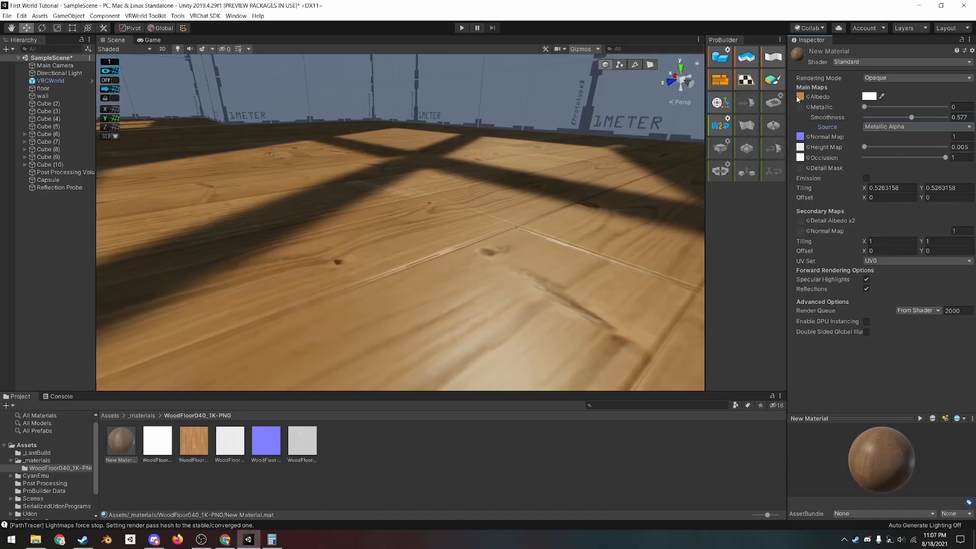
Check the smoothness source options and set the wood floor material's shader back to Autodesk Interactive
{"action": "left_click", "coordinate": [870, 128]}
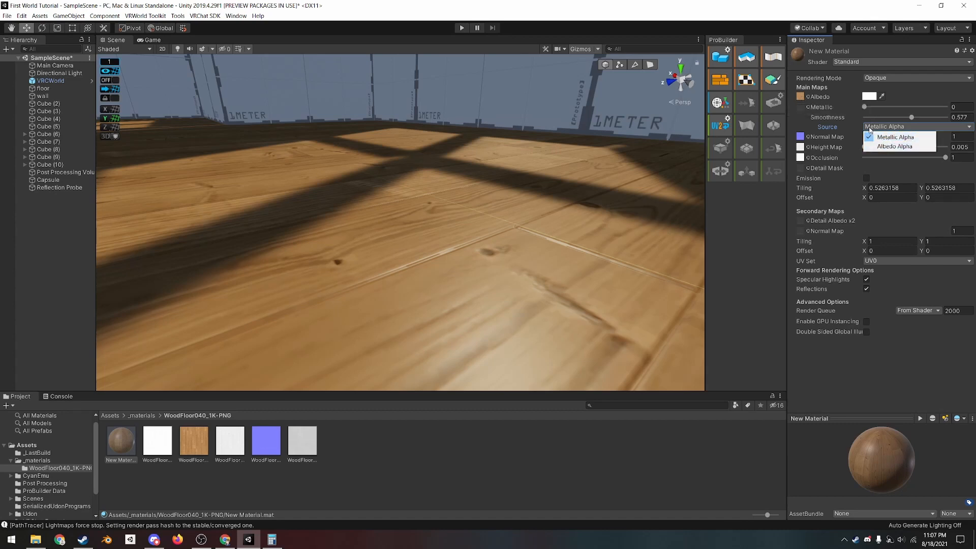
{"action": "left_click", "coordinate": [869, 130]}
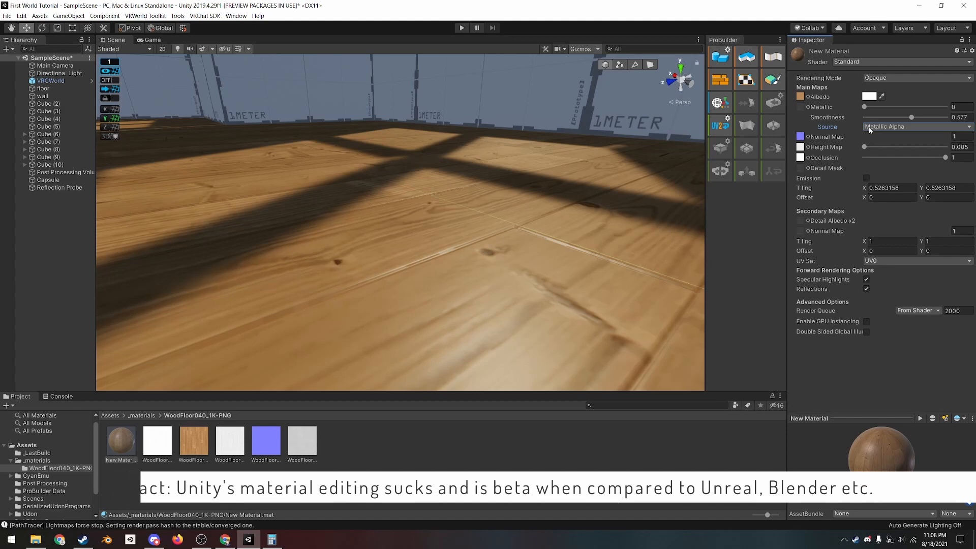
{"action": "left_click", "coordinate": [867, 62]}
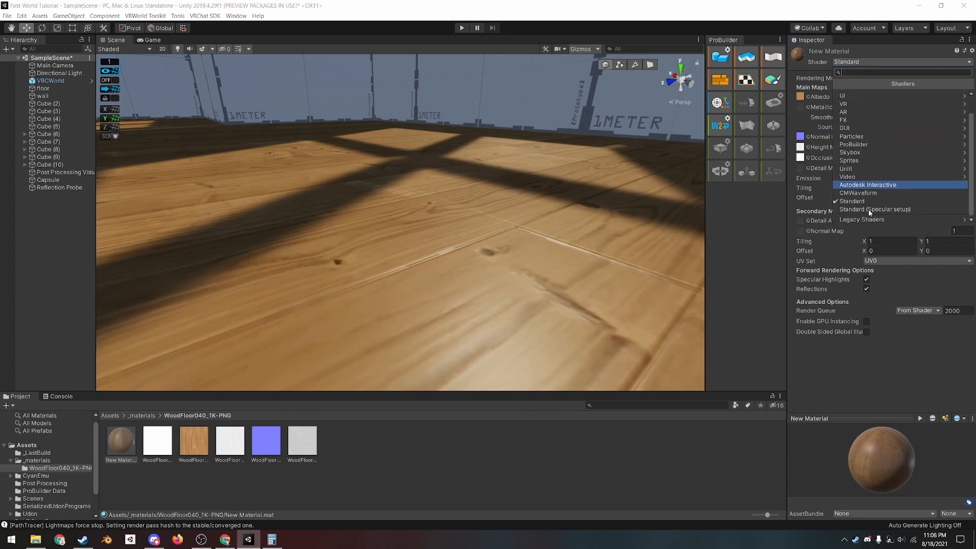
{"action": "left_click", "coordinate": [867, 209]}
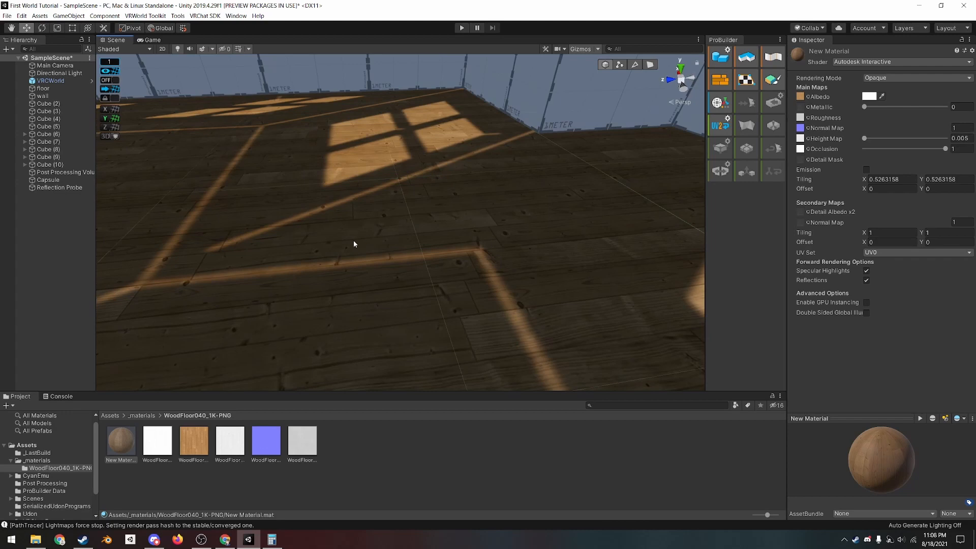
Open the UV editor for the floor in face selection mode and select a face on the floor's underside
{"action": "right_click_drag", "start_coordinate": [355, 244], "coordinate": [459, 264]}
{"action": "key", "text": "w"}
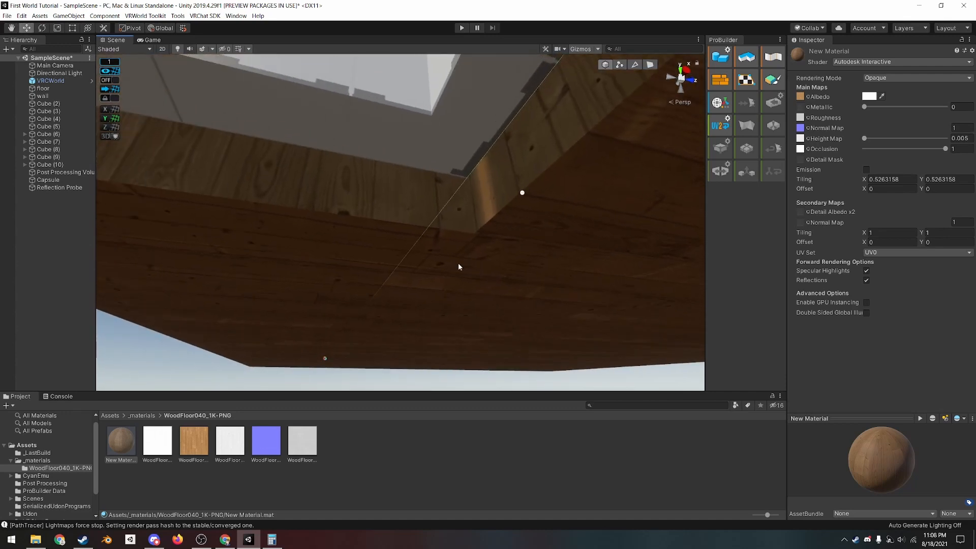
{"action": "left_click", "coordinate": [458, 266]}
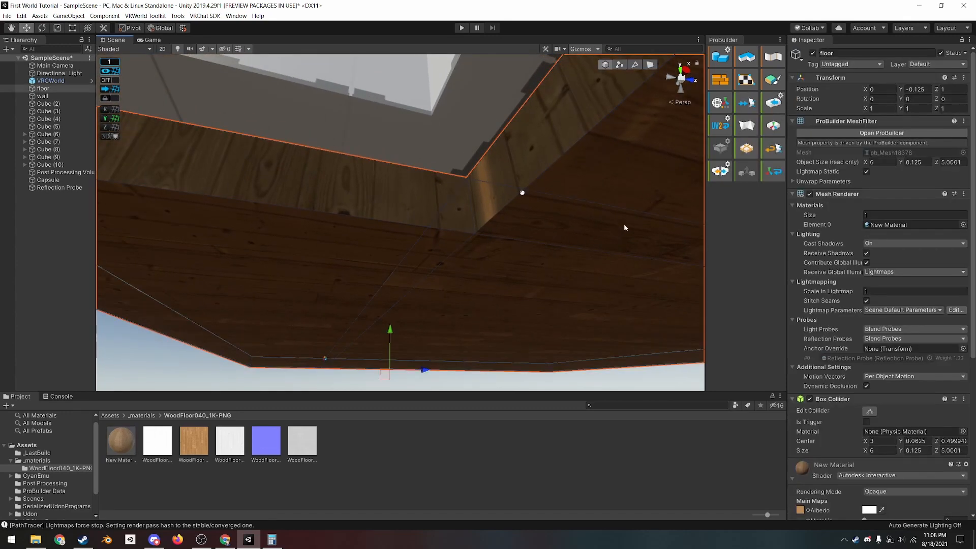
{"action": "left_click", "coordinate": [649, 64]}
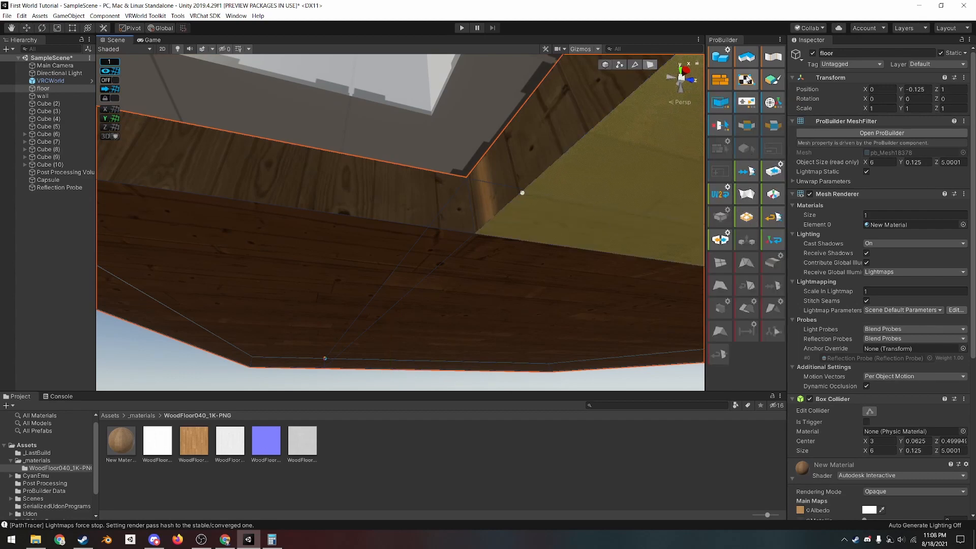
{"action": "left_click", "coordinate": [747, 80]}
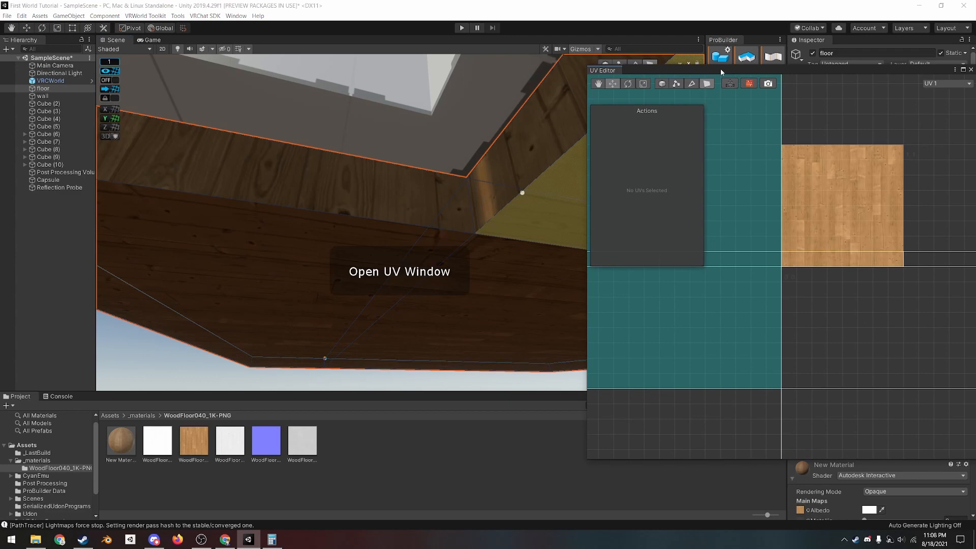
{"action": "scroll", "coordinate": [749, 222], "scroll_direction": "down", "scroll_amount": 5}
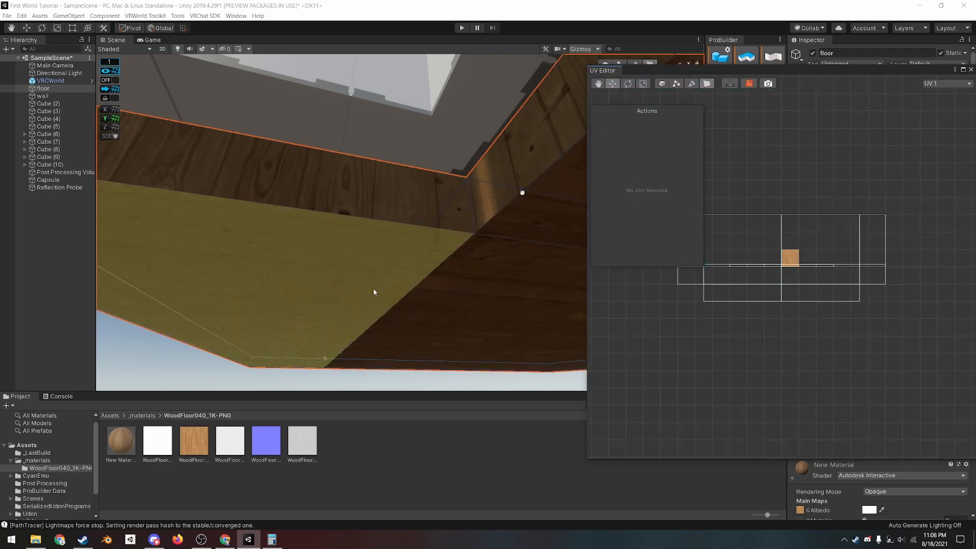
{"action": "left_click", "coordinate": [373, 292]}
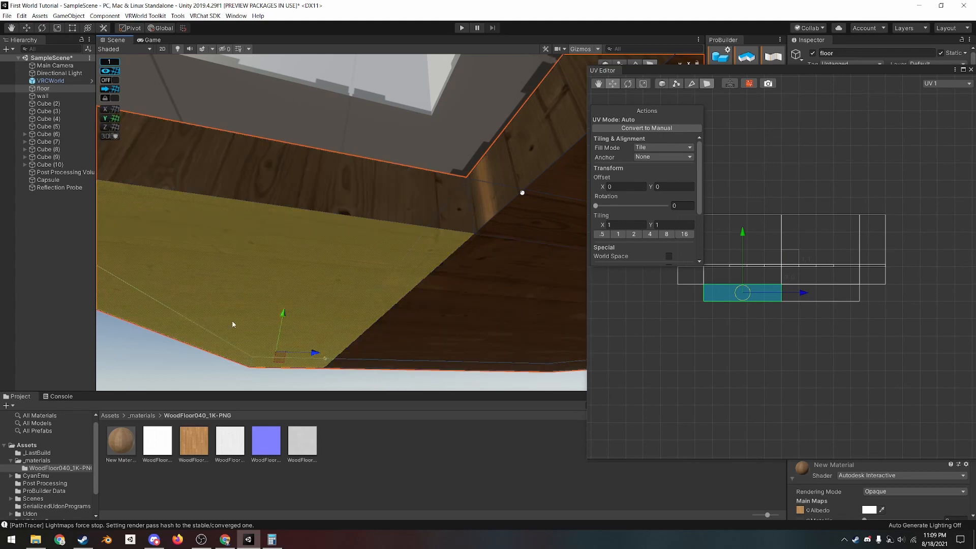
Try shifting the underside face's UVs around in the UV editor, then undo both moves
{"action": "left_click", "coordinate": [760, 288]}
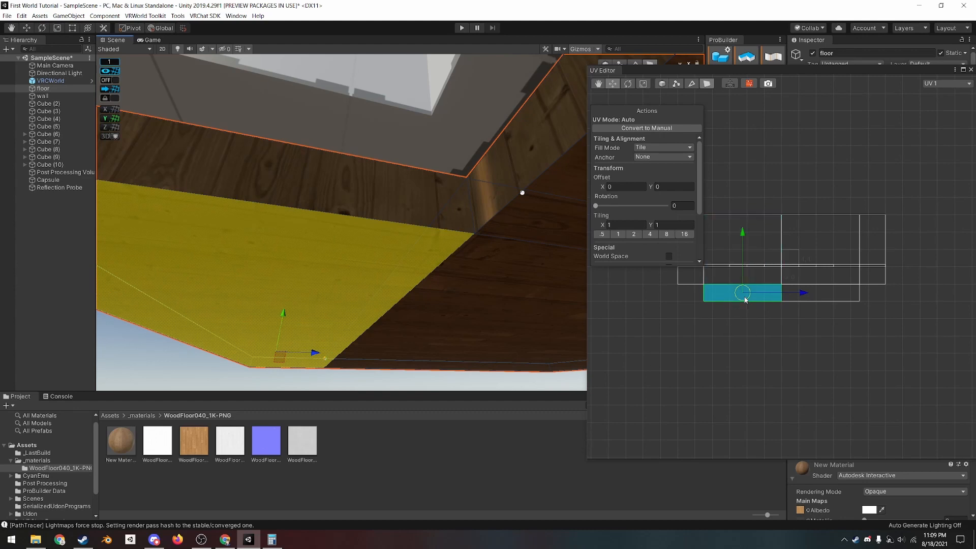
{"action": "left_click_drag", "start_coordinate": [743, 296], "coordinate": [731, 326]}
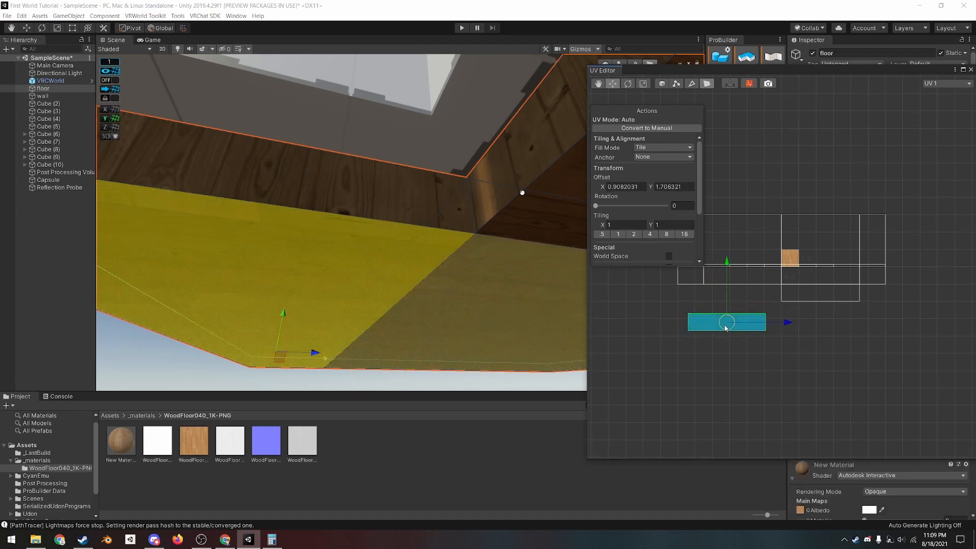
{"action": "left_click_drag", "start_coordinate": [726, 325], "coordinate": [773, 284]}
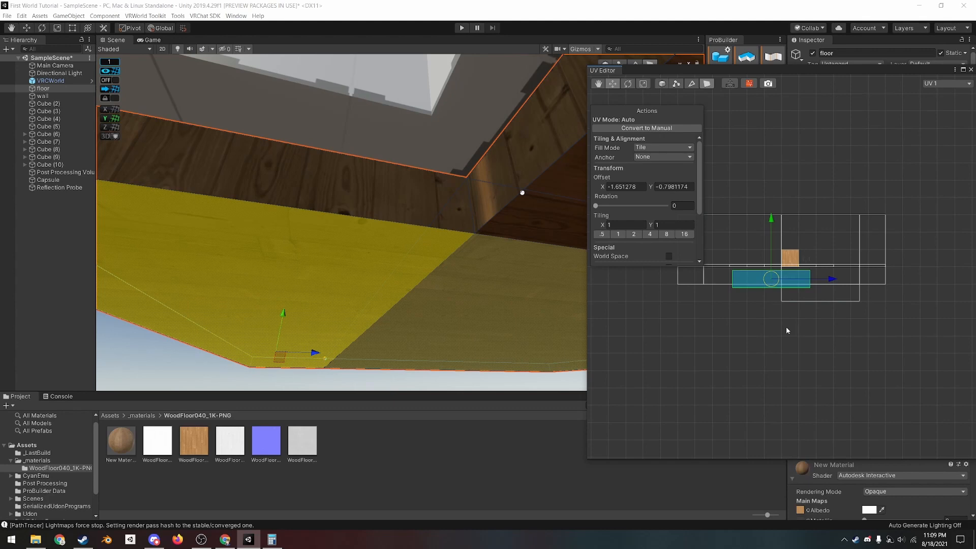
{"action": "key", "text": "ctrl+z"}
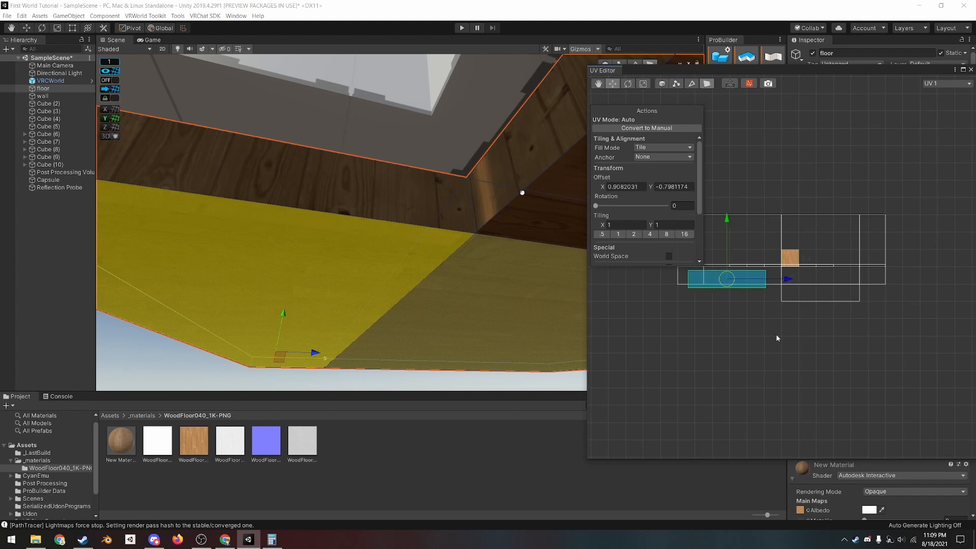
{"action": "key", "text": "ctrl+z"}
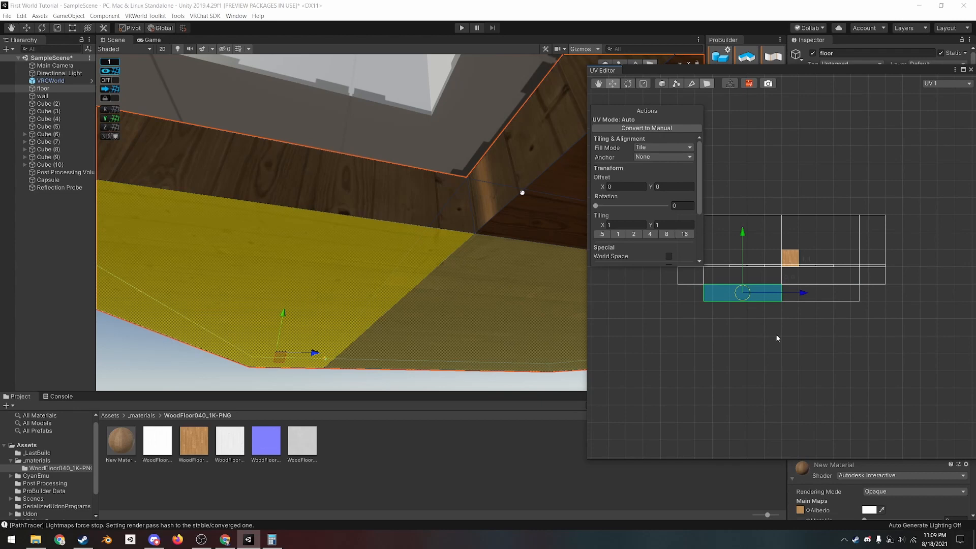
Compare the UV layout and plank direction of the floor's underside faces and the adjoining side face
{"action": "left_click", "coordinate": [527, 265]}
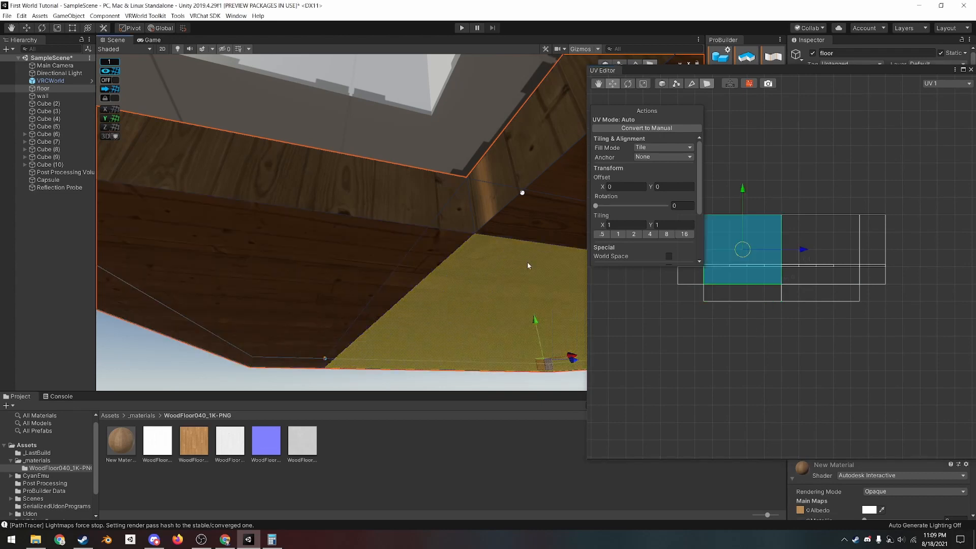
{"action": "middle_click_drag", "start_coordinate": [463, 315], "coordinate": [529, 312]}
{"action": "scroll", "coordinate": [529, 311], "scroll_direction": "down", "scroll_amount": 3}
{"action": "scroll", "coordinate": [530, 312], "scroll_direction": "up", "scroll_amount": 3}
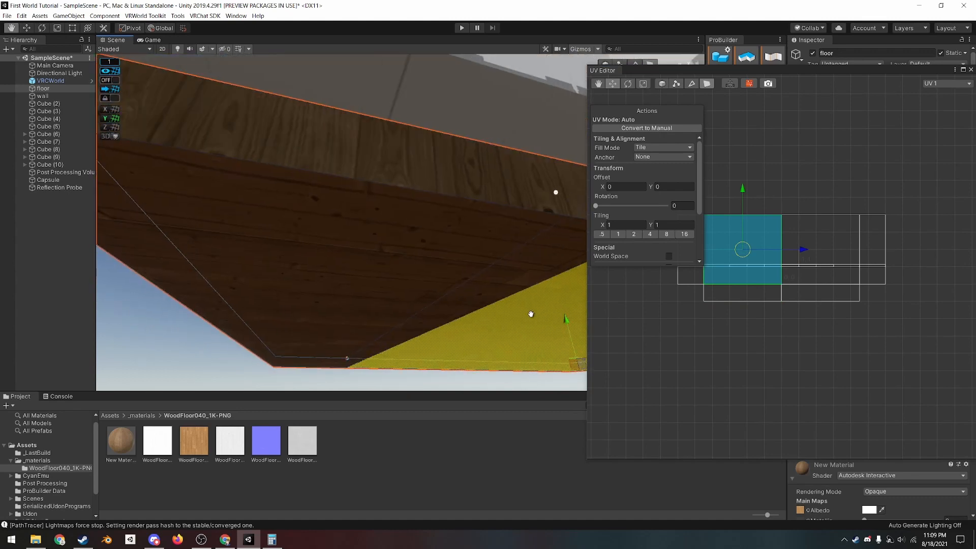
{"action": "left_click", "coordinate": [451, 231]}
{"action": "left_click", "coordinate": [433, 171]}
{"action": "left_click", "coordinate": [338, 209]}
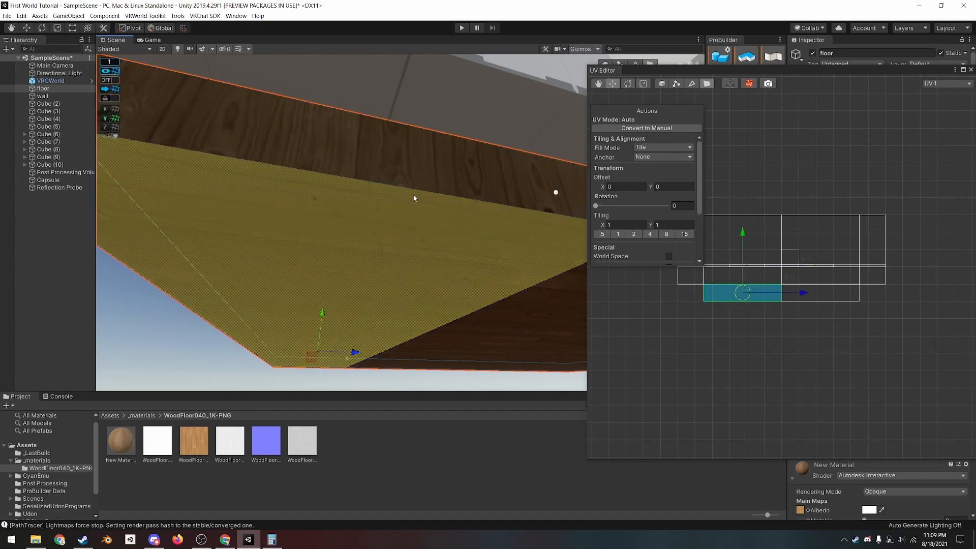
{"action": "left_click", "coordinate": [395, 174]}
{"action": "left_click", "coordinate": [387, 209]}
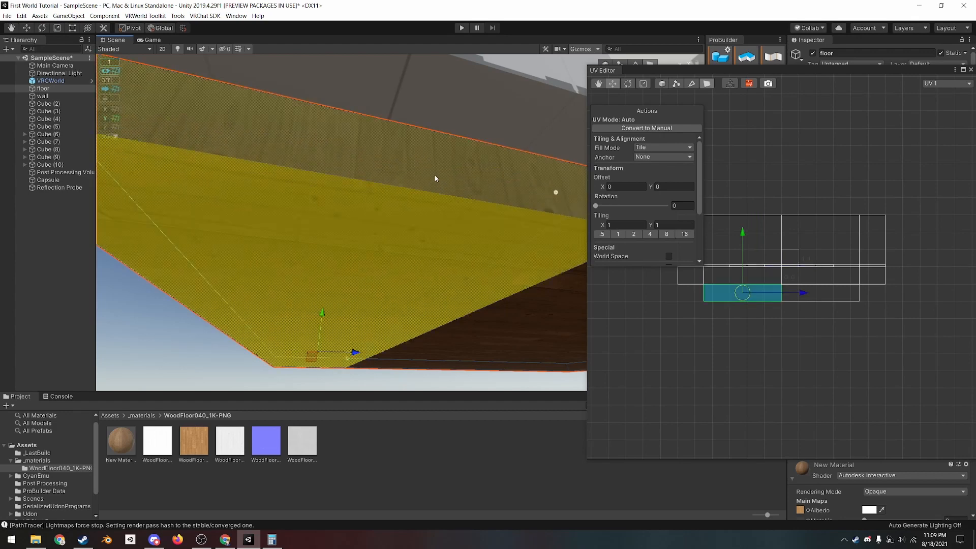
{"action": "left_click", "coordinate": [435, 183]}
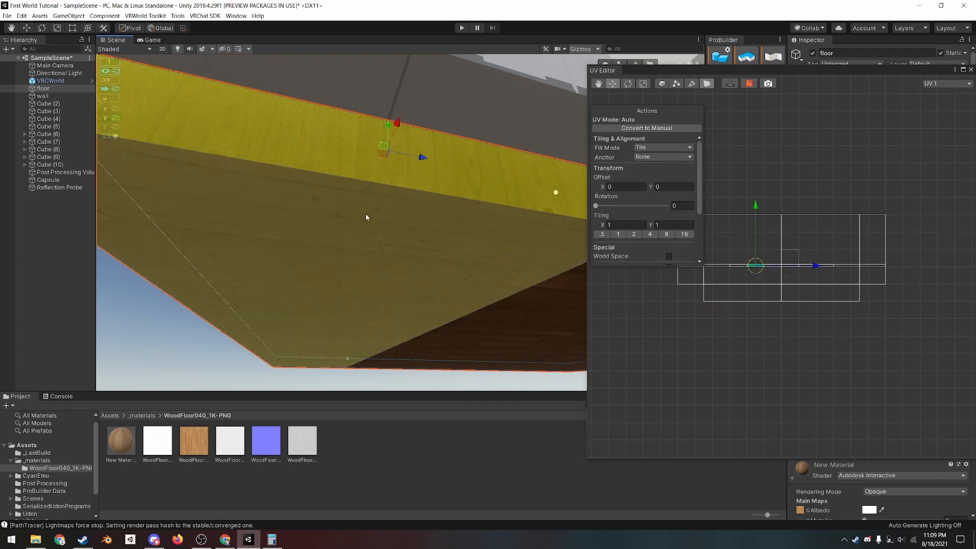
{"action": "left_click", "coordinate": [364, 214]}
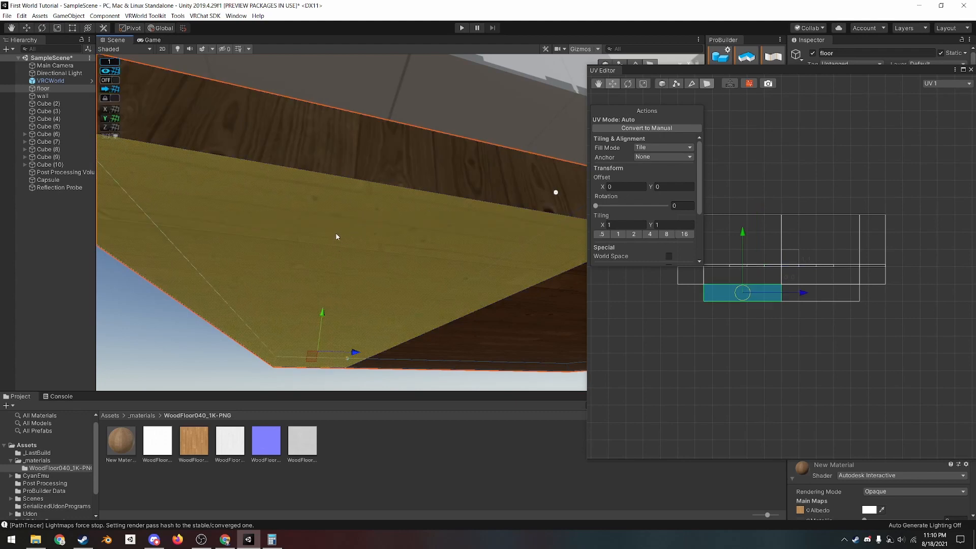
{"action": "left_click", "coordinate": [341, 181]}
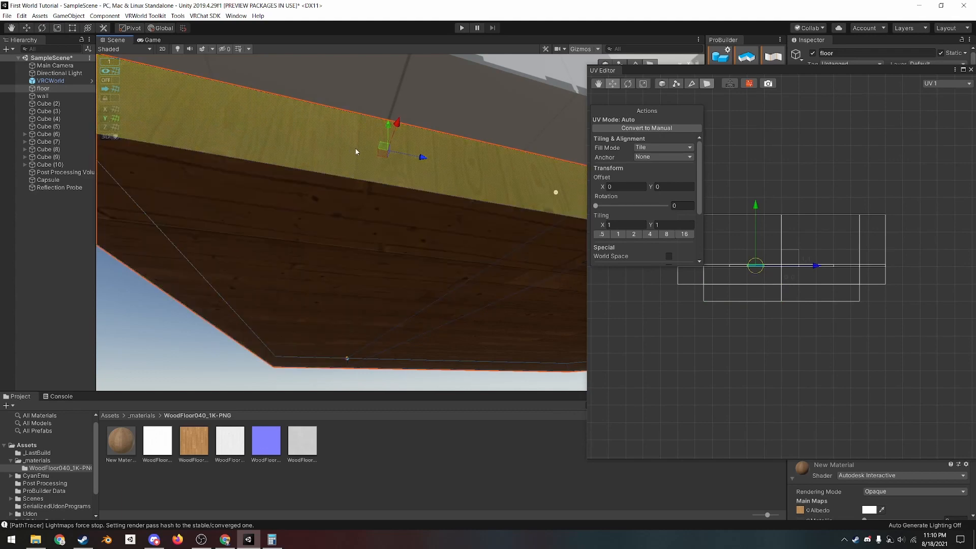
Continue the underside face's UVs onto the adjoining side face so the planks align, and inspect the shared edge
{"action": "left_click", "coordinate": [343, 208]}
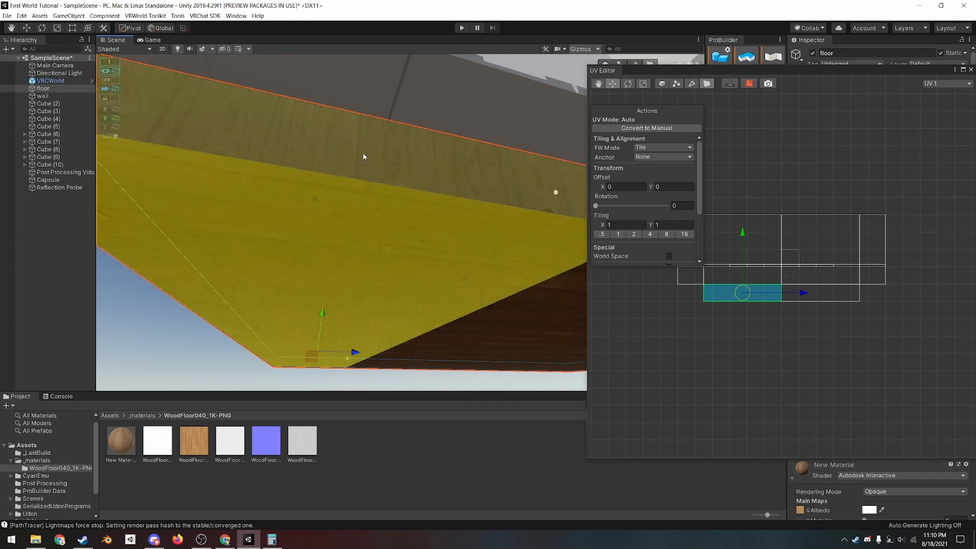
{"action": "left_click", "coordinate": [363, 156], "text": "ctrl"}
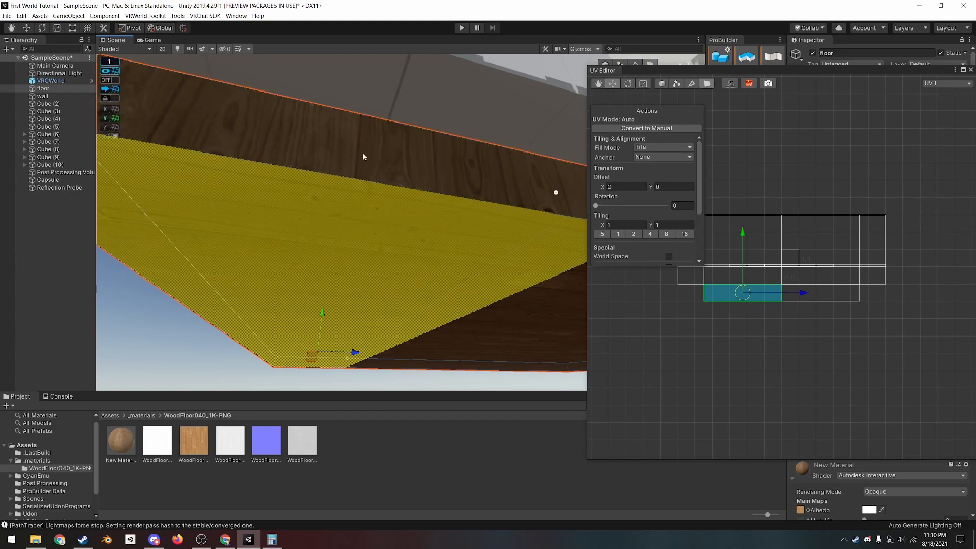
{"action": "left_click", "coordinate": [364, 252]}
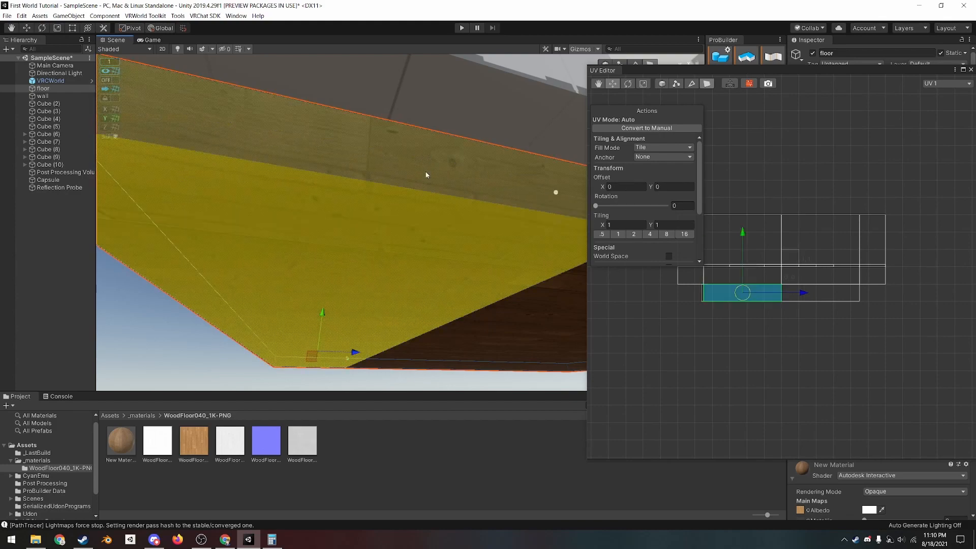
{"action": "left_click", "coordinate": [425, 240]}
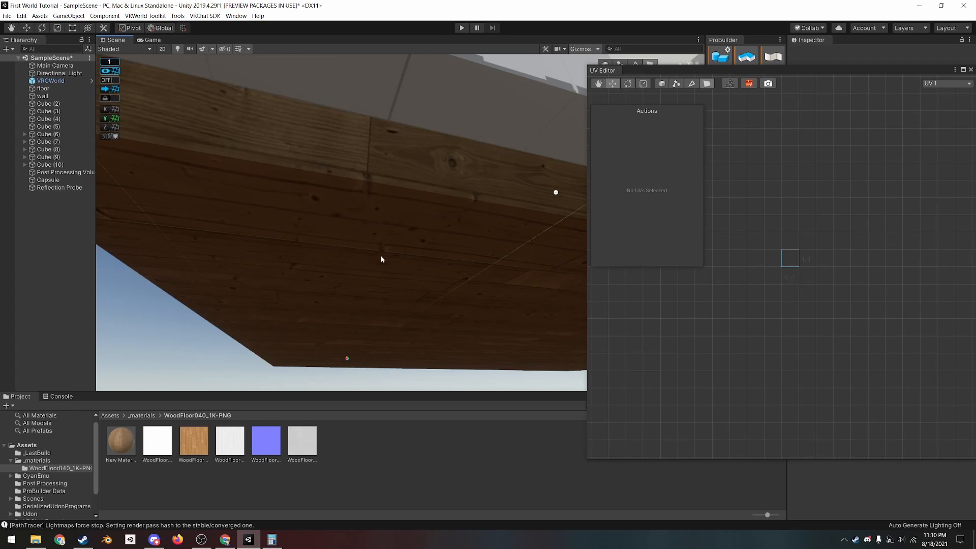
{"action": "middle_click_drag", "start_coordinate": [440, 286], "coordinate": [390, 292]}
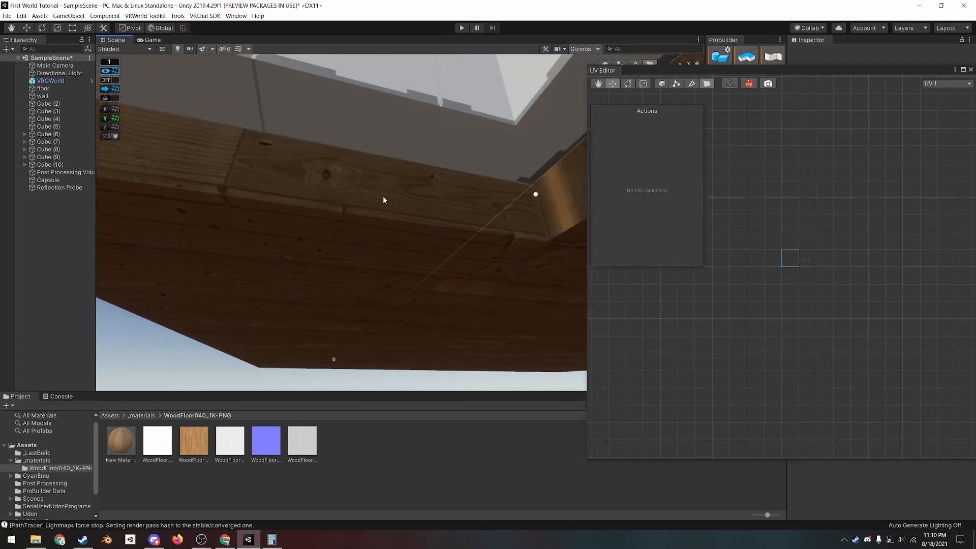
{"action": "middle_click_drag", "start_coordinate": [340, 233], "coordinate": [447, 209]}
{"action": "left_click", "coordinate": [391, 230]}
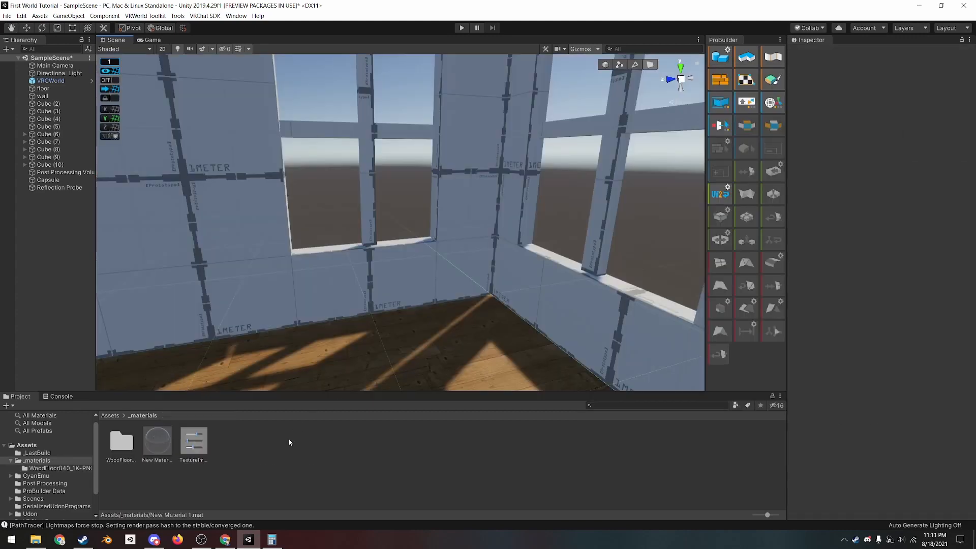
Create a new material in the _materials folder
{"action": "right_click", "coordinate": [278, 453]}
{"action": "mouse_move", "coordinate": [351, 249]}
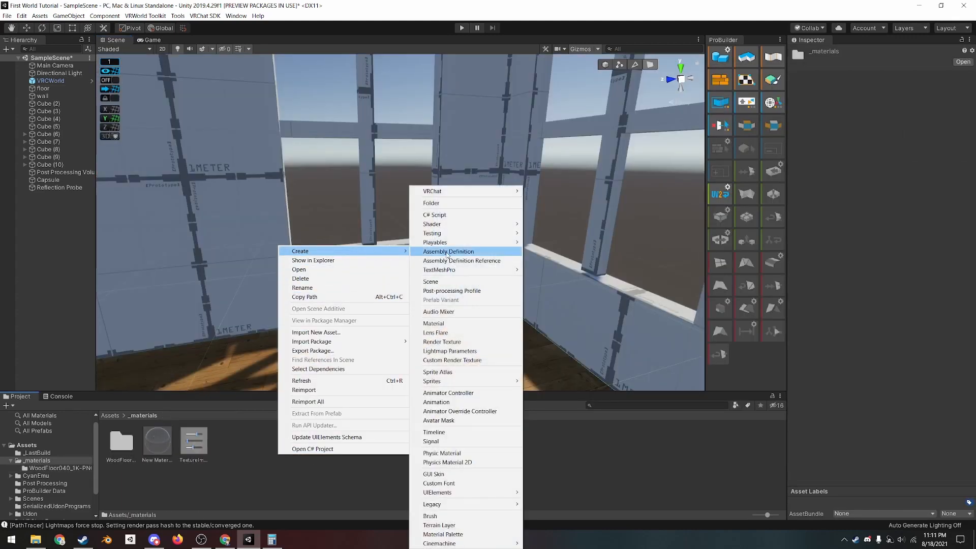
{"action": "left_click", "coordinate": [460, 325]}
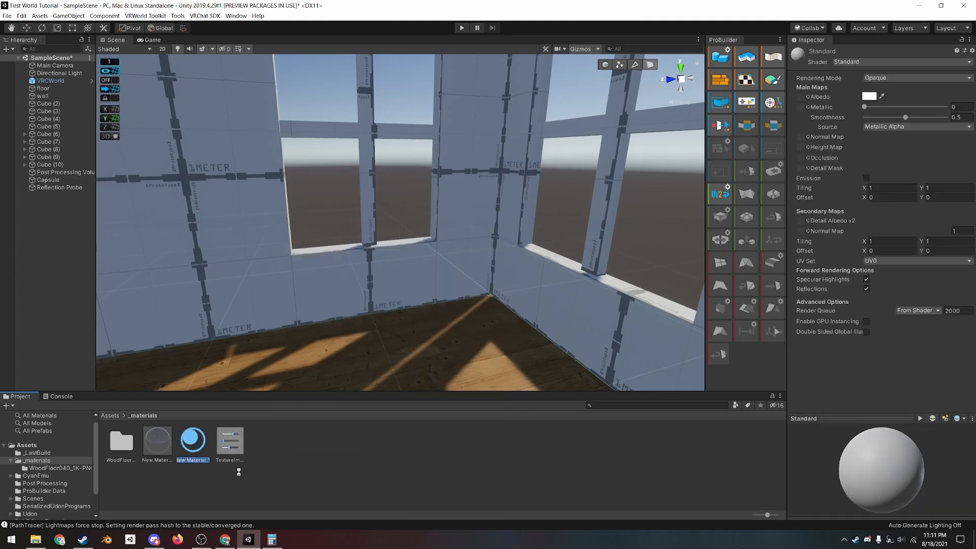
Apply the plain Standard materials from the _materials folder to the room's wall pieces around the windows
{"action": "left_click_drag", "start_coordinate": [200, 442], "coordinate": [366, 229]}
{"action": "right_click_drag", "start_coordinate": [359, 250], "coordinate": [450, 224]}
{"action": "left_click_drag", "start_coordinate": [166, 444], "coordinate": [404, 288]}
{"action": "right_click_drag", "start_coordinate": [484, 301], "coordinate": [327, 336]}
{"action": "left_click_drag", "start_coordinate": [159, 442], "coordinate": [411, 346]}
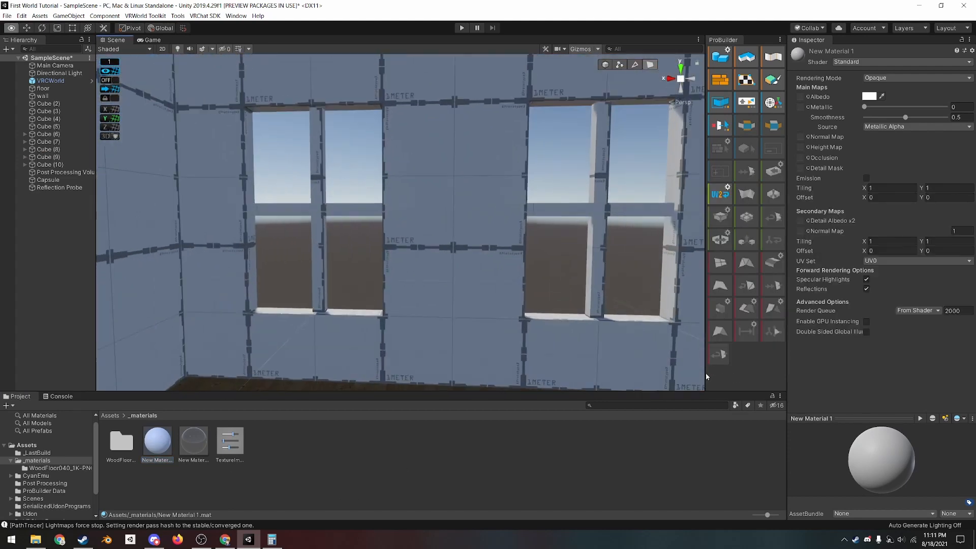